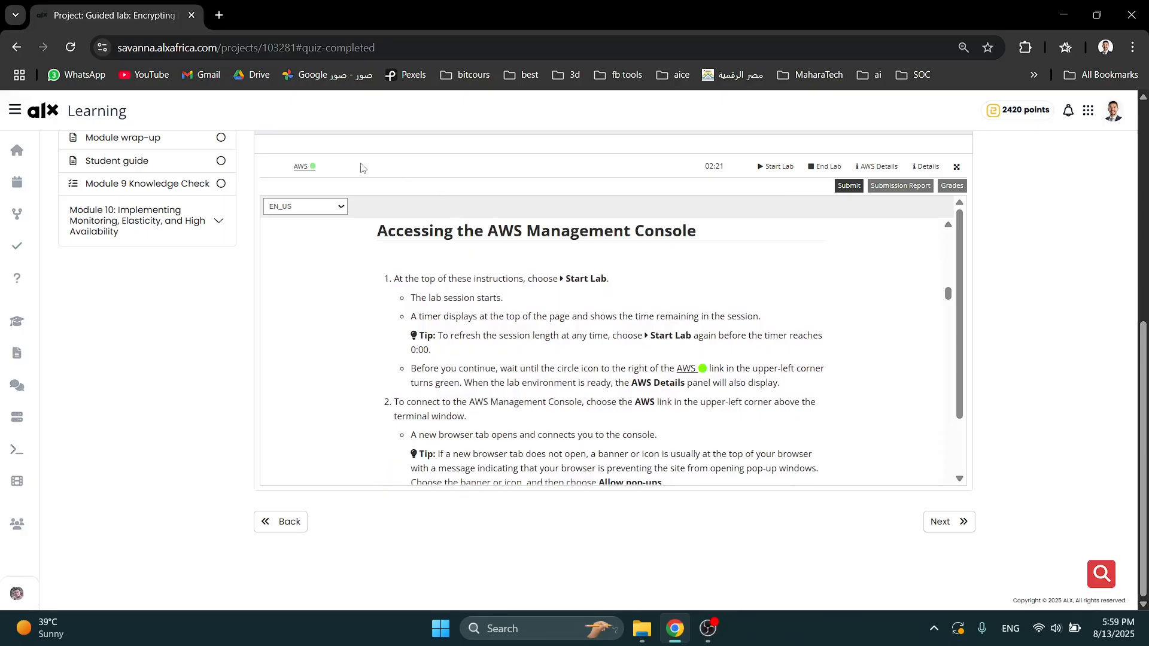
- Launch the AWS Management Console from the lab page and return to the lab instructions to read Task 1
{"action": "left_click", "coordinate": [313, 166]}
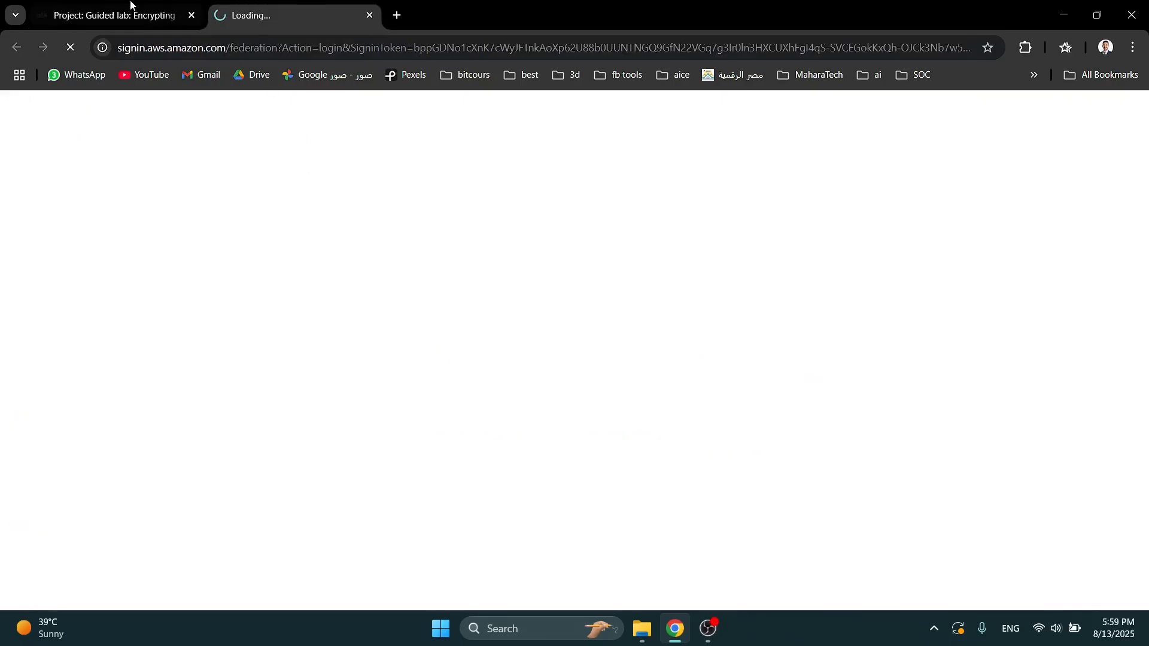
{"action": "left_click", "coordinate": [133, 13]}
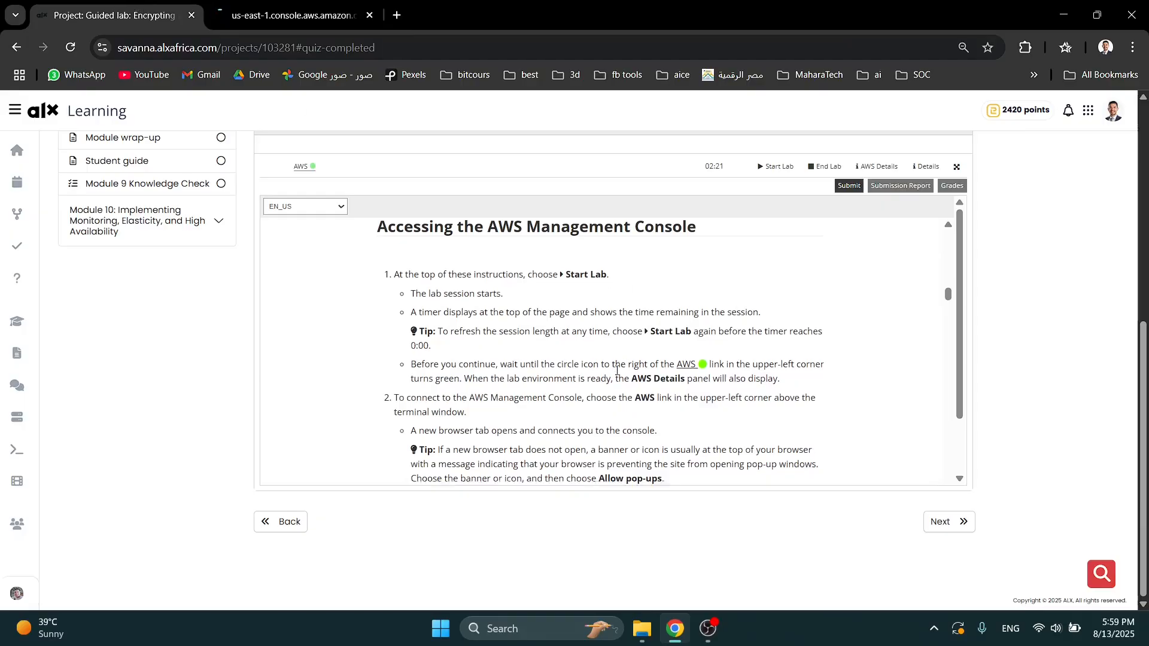
{"action": "scroll", "coordinate": [619, 367], "scroll_direction": "down", "scroll_amount": 3}
{"action": "scroll", "coordinate": [619, 368], "scroll_direction": "down", "scroll_amount": 2}
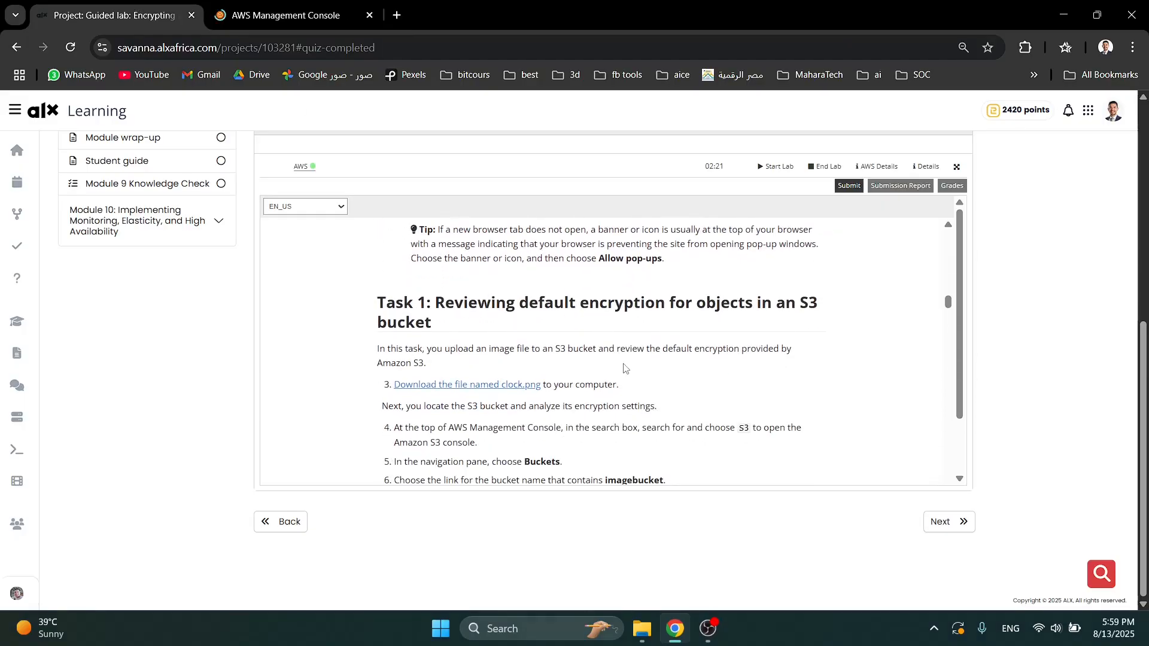
{"action": "scroll", "coordinate": [623, 371], "scroll_direction": "down", "scroll_amount": 3}
{"action": "scroll", "coordinate": [597, 325], "scroll_direction": "up", "scroll_amount": 2}
{"action": "scroll", "coordinate": [574, 299], "scroll_direction": "up", "scroll_amount": 1}
{"action": "triple_click", "coordinate": [578, 305]}
{"action": "left_click", "coordinate": [581, 324]}
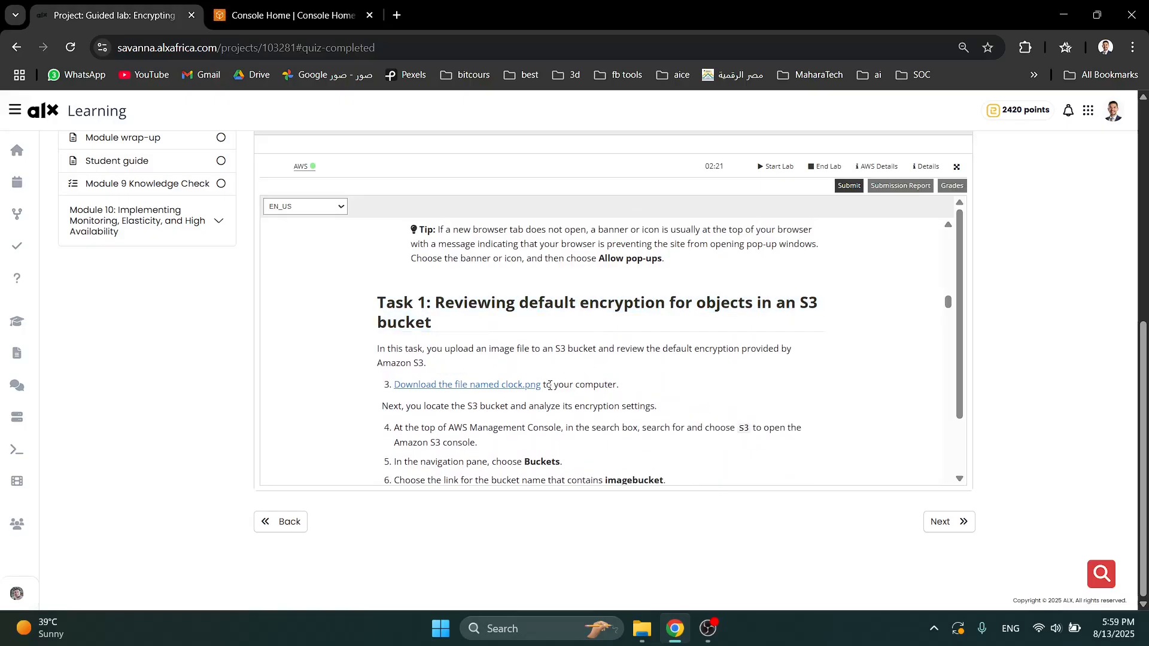
- Open the clock.png file linked in the instructions, save it to the Downloads folder and close the image
{"action": "left_click", "coordinate": [516, 384]}
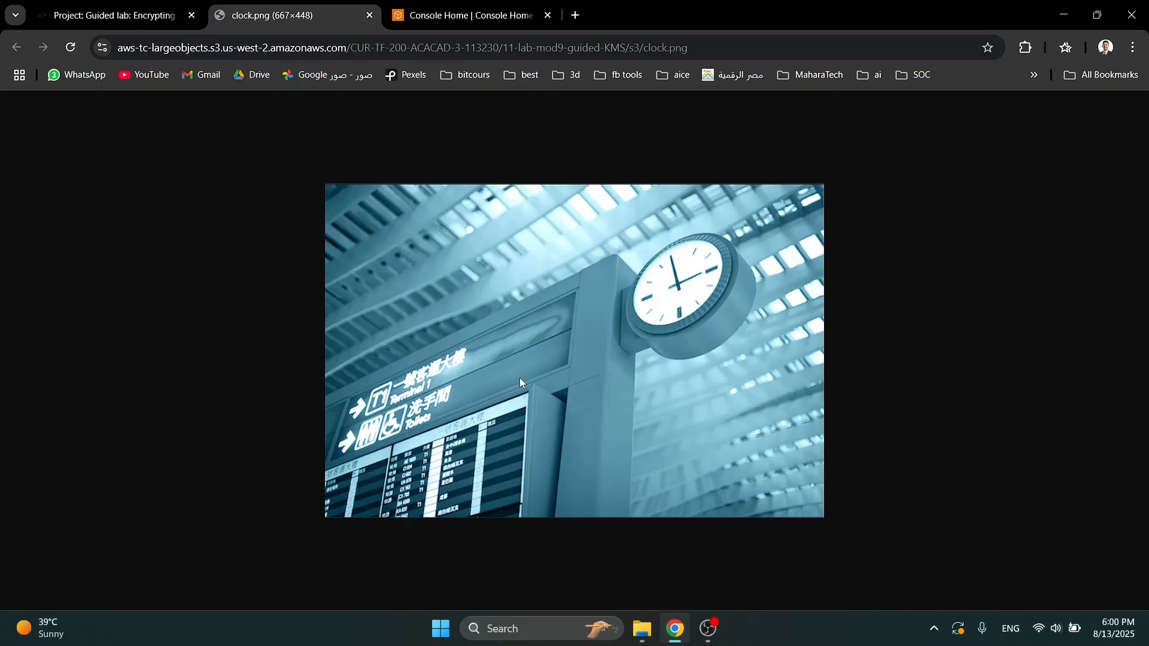
{"action": "right_click", "coordinate": [507, 247]}
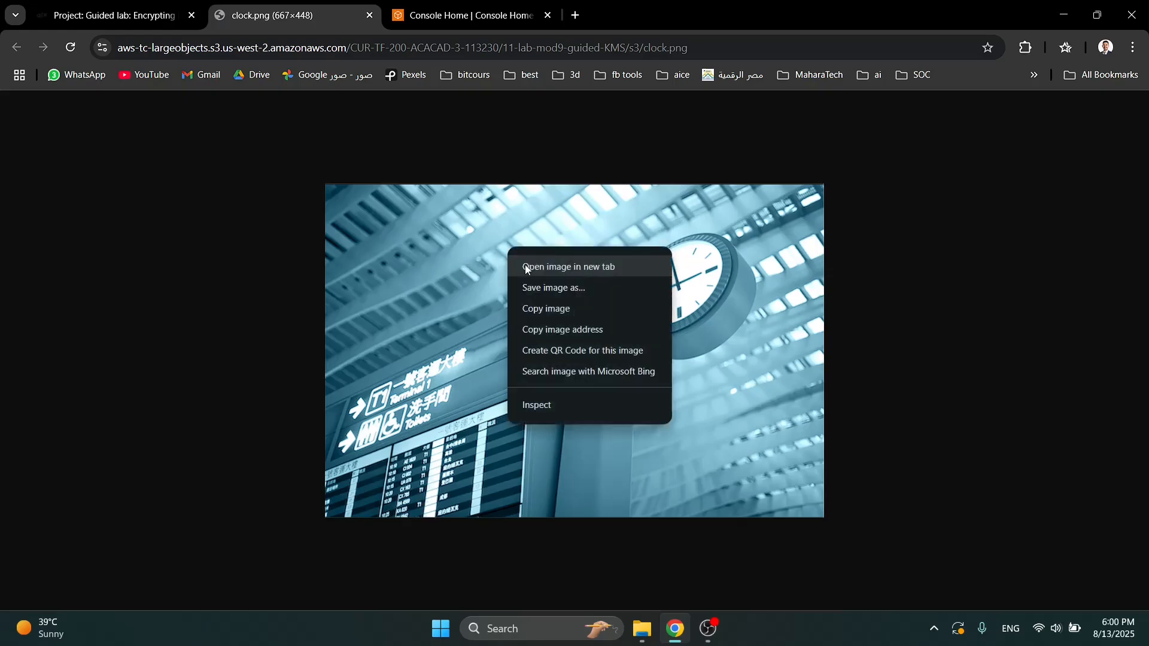
{"action": "left_click", "coordinate": [546, 289]}
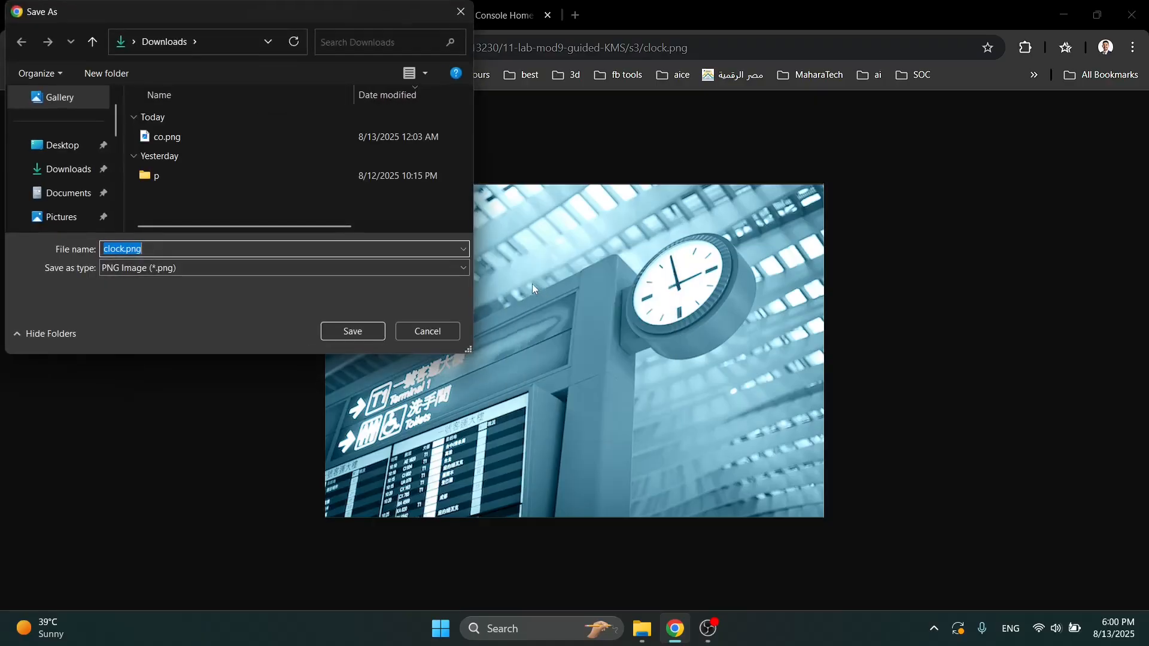
{"action": "left_click", "coordinate": [375, 336]}
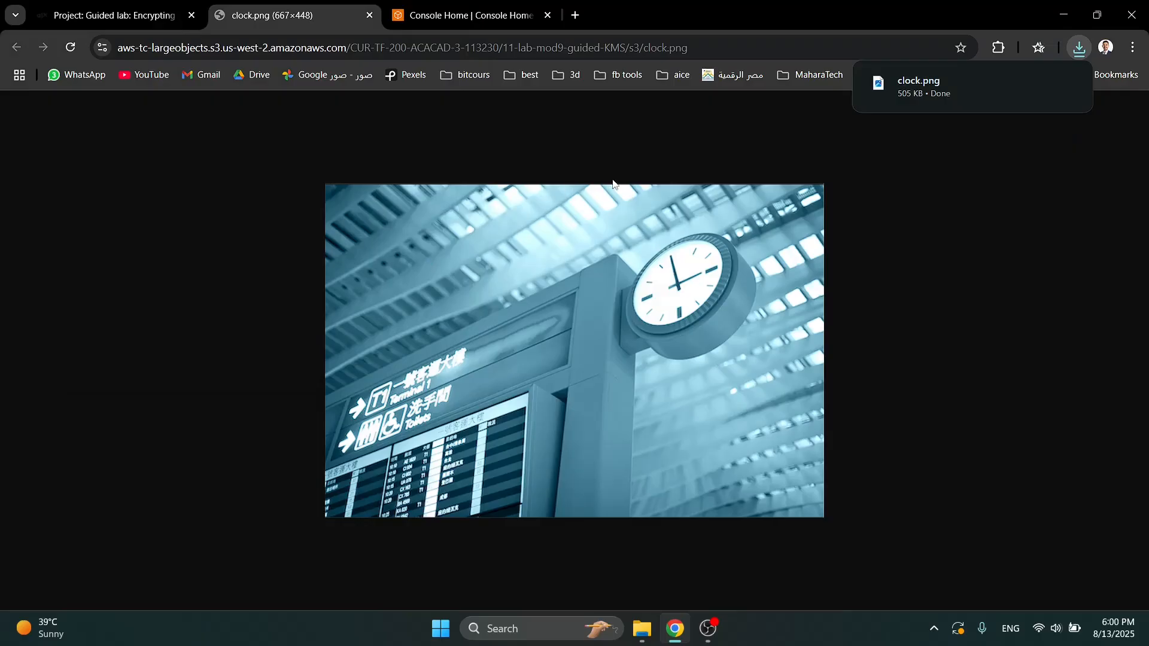
{"action": "key", "text": "ctrl+w"}
- Search the AWS console for s3, open the S3 service and open the bucket whose name contains imagebucket
{"action": "type", "text": "s3"}
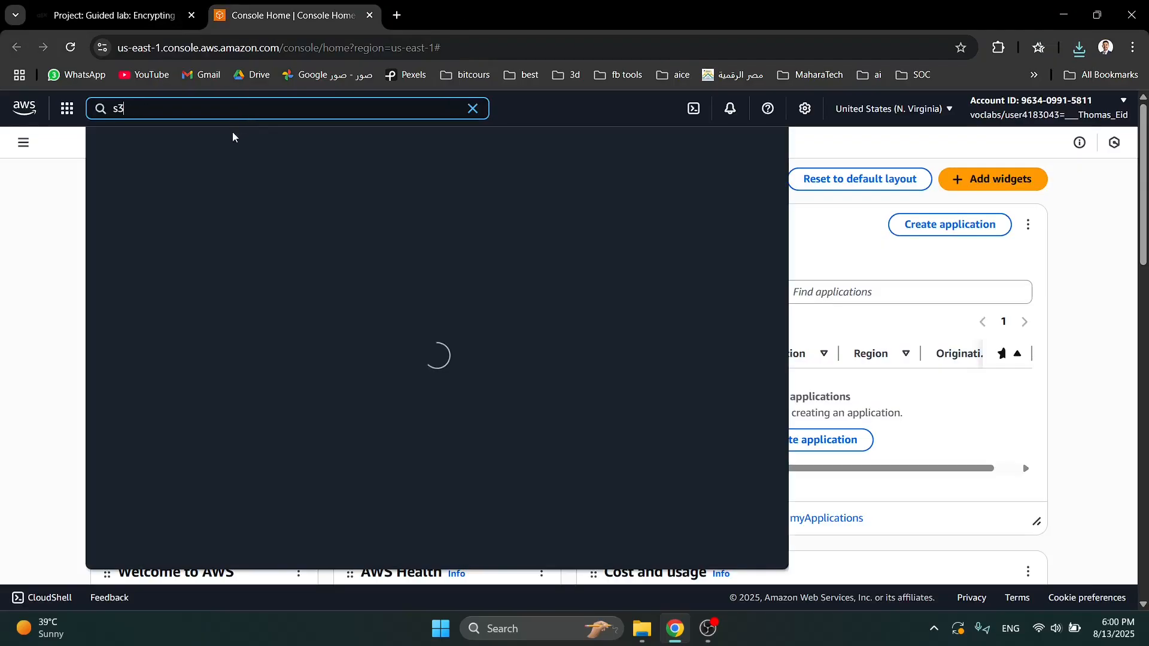
{"action": "left_click", "coordinate": [324, 191]}
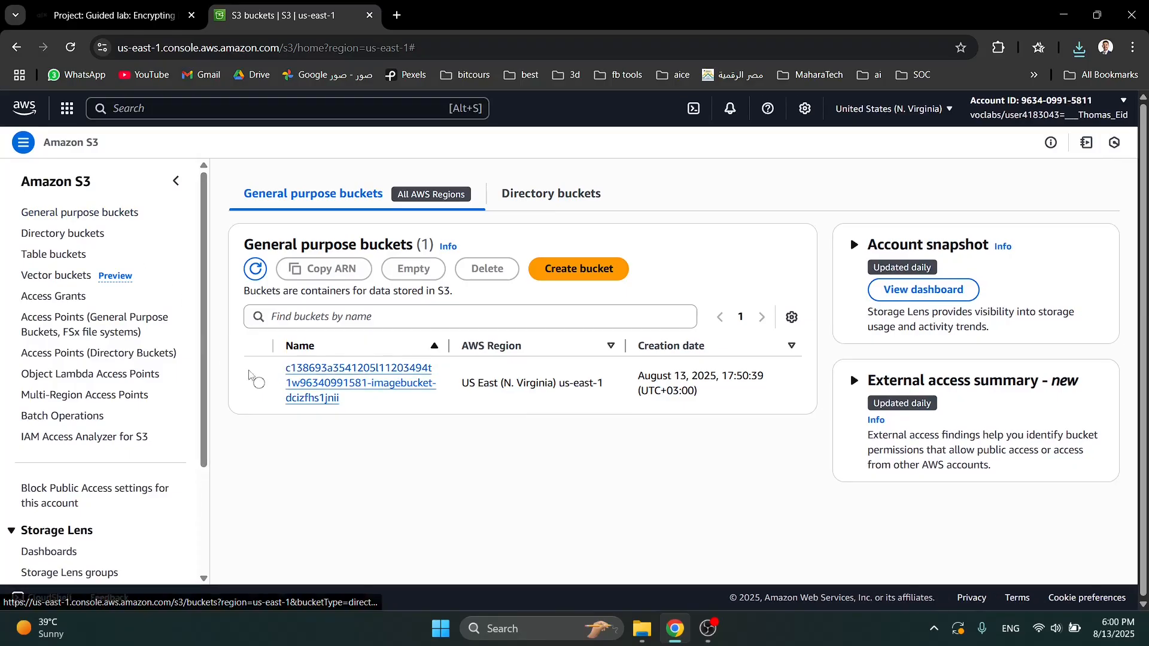
{"action": "left_click", "coordinate": [335, 390]}
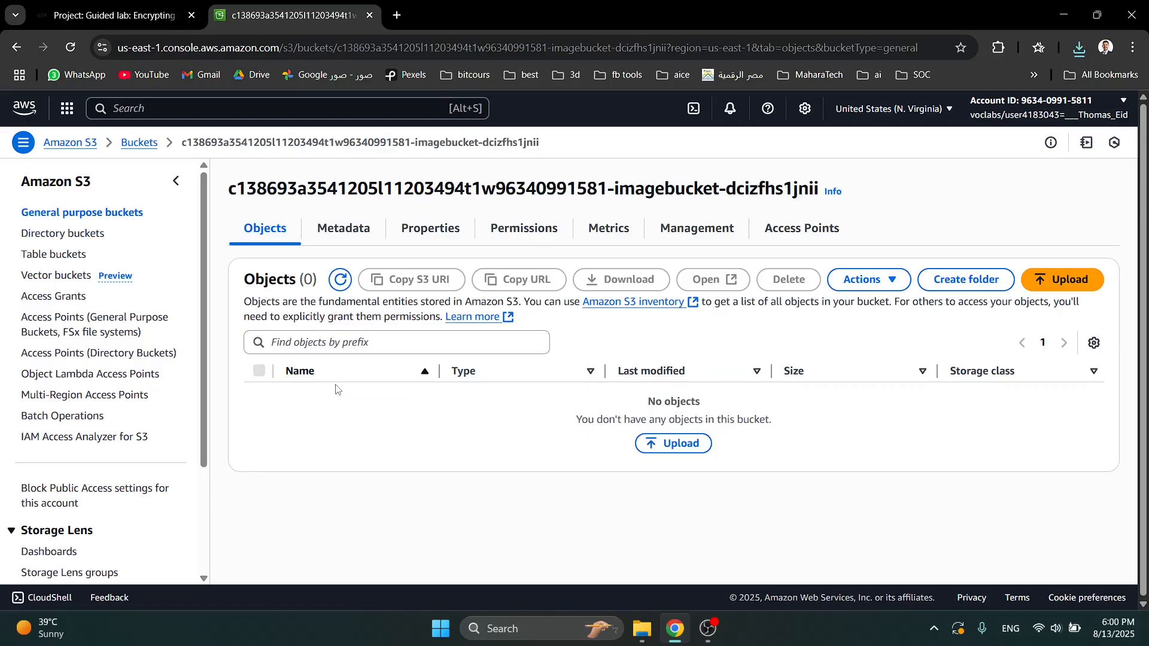
- Review the default encryption type in the image bucket's properties
{"action": "left_click", "coordinate": [426, 234]}
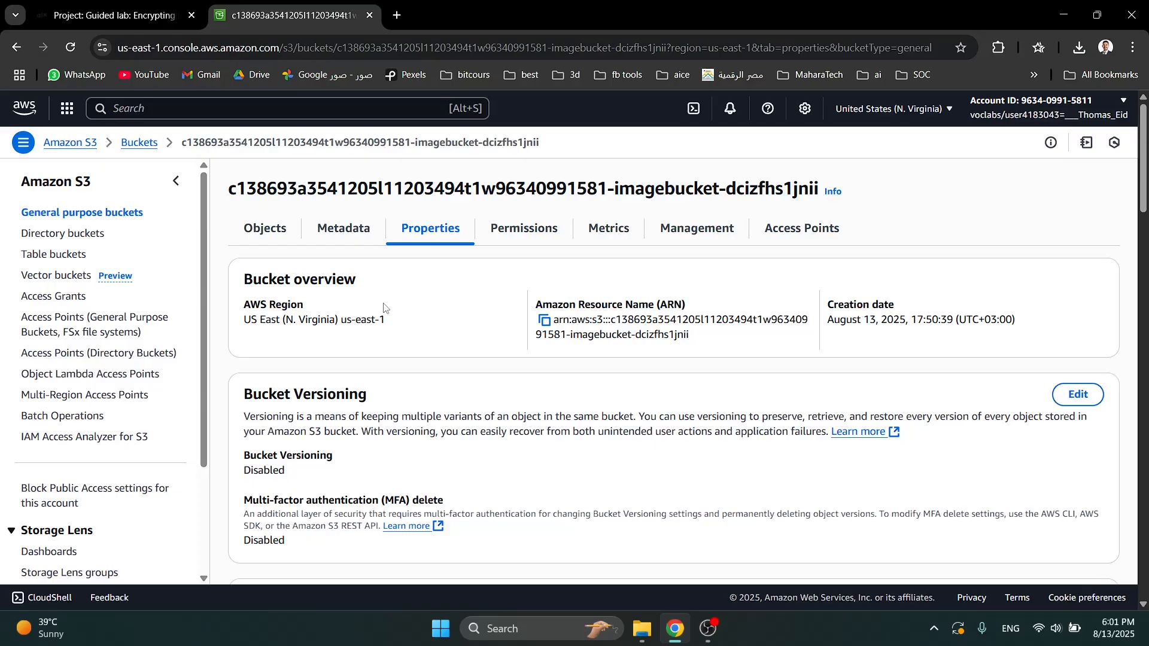
{"action": "scroll", "coordinate": [384, 308], "scroll_direction": "down", "scroll_amount": 7}
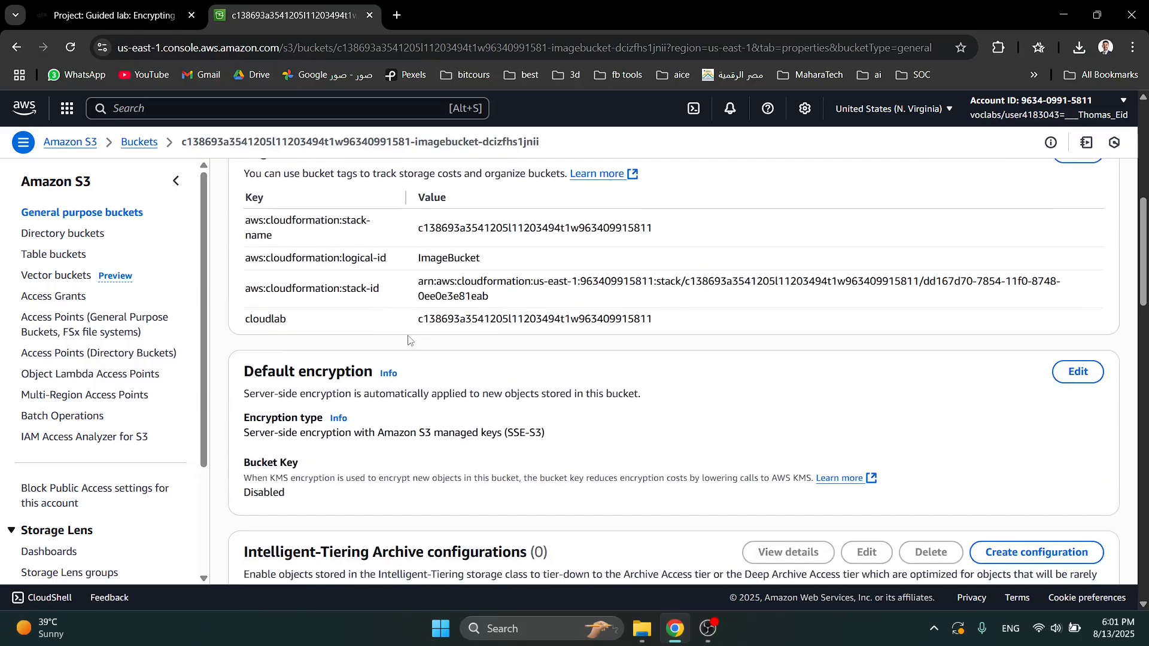
{"action": "scroll", "coordinate": [409, 340], "scroll_direction": "down", "scroll_amount": 1}
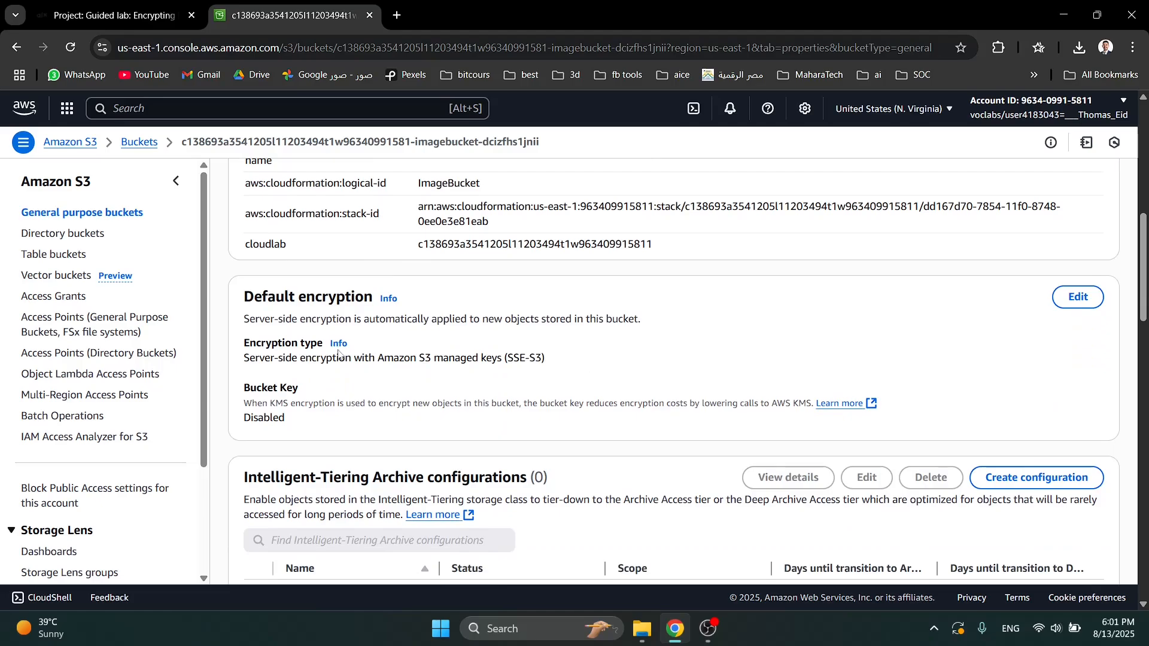
{"action": "triple_click", "coordinate": [340, 302]}
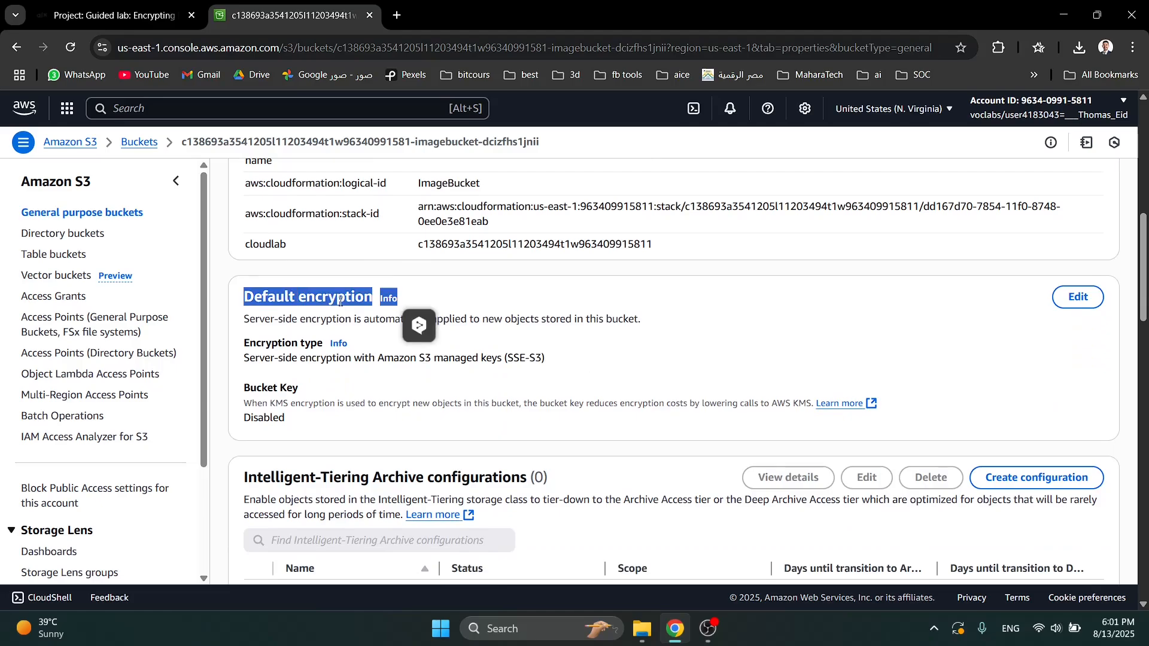
{"action": "left_click", "coordinate": [339, 301]}
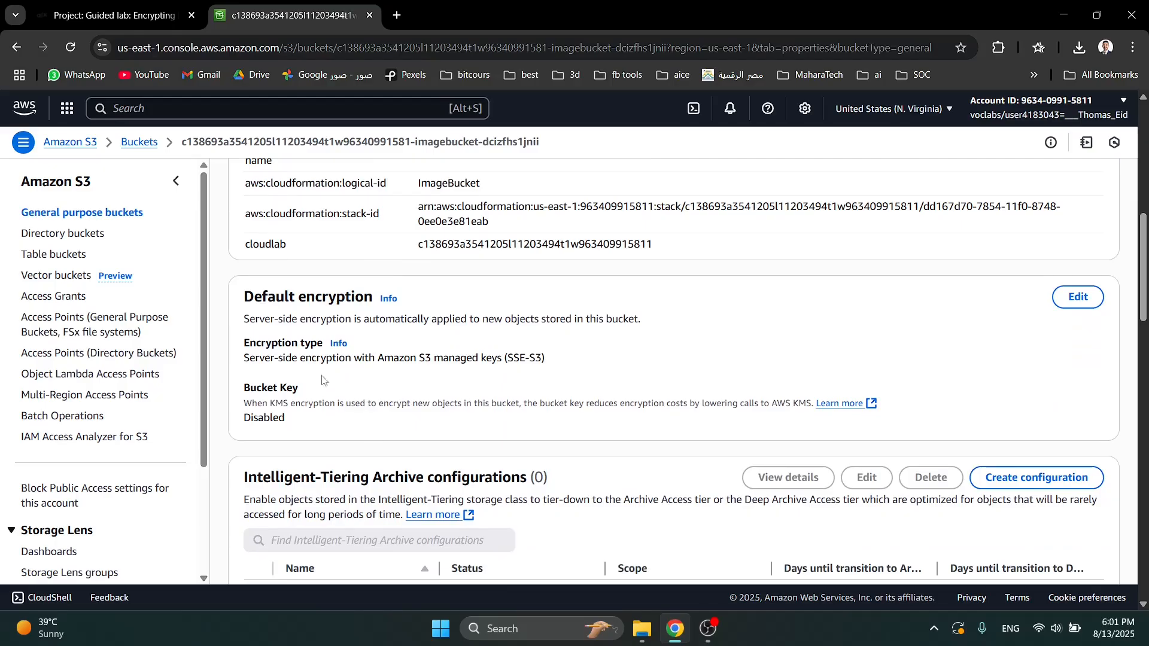
{"action": "left_click_drag", "start_coordinate": [239, 365], "coordinate": [557, 371]}
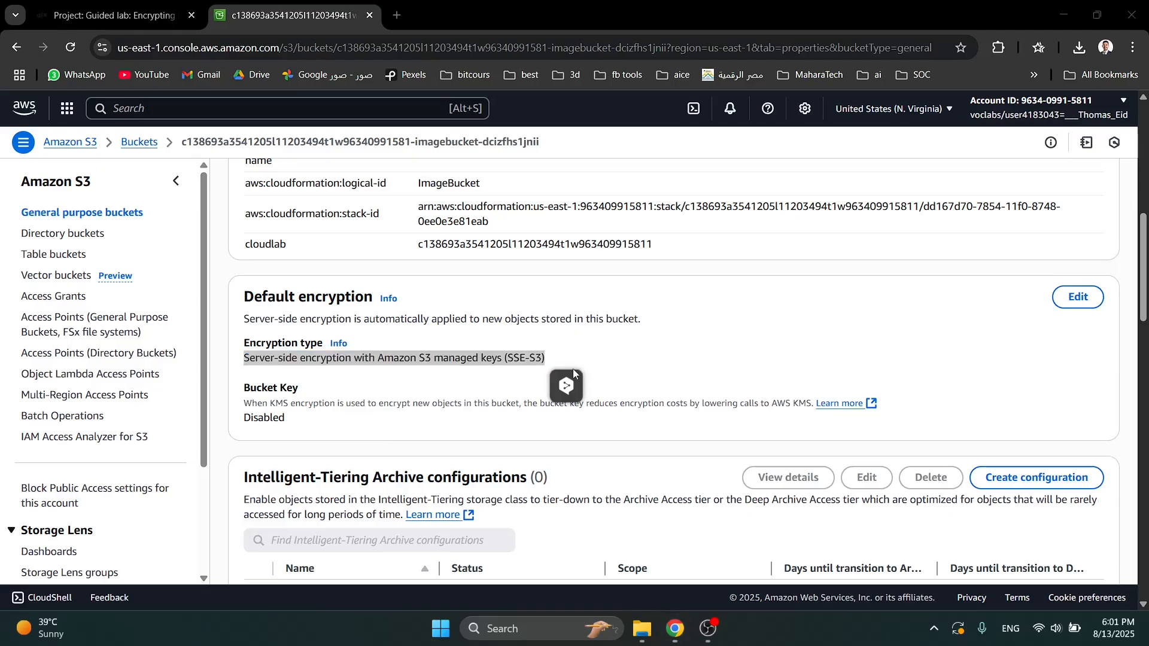
{"action": "left_click", "coordinate": [587, 364]}
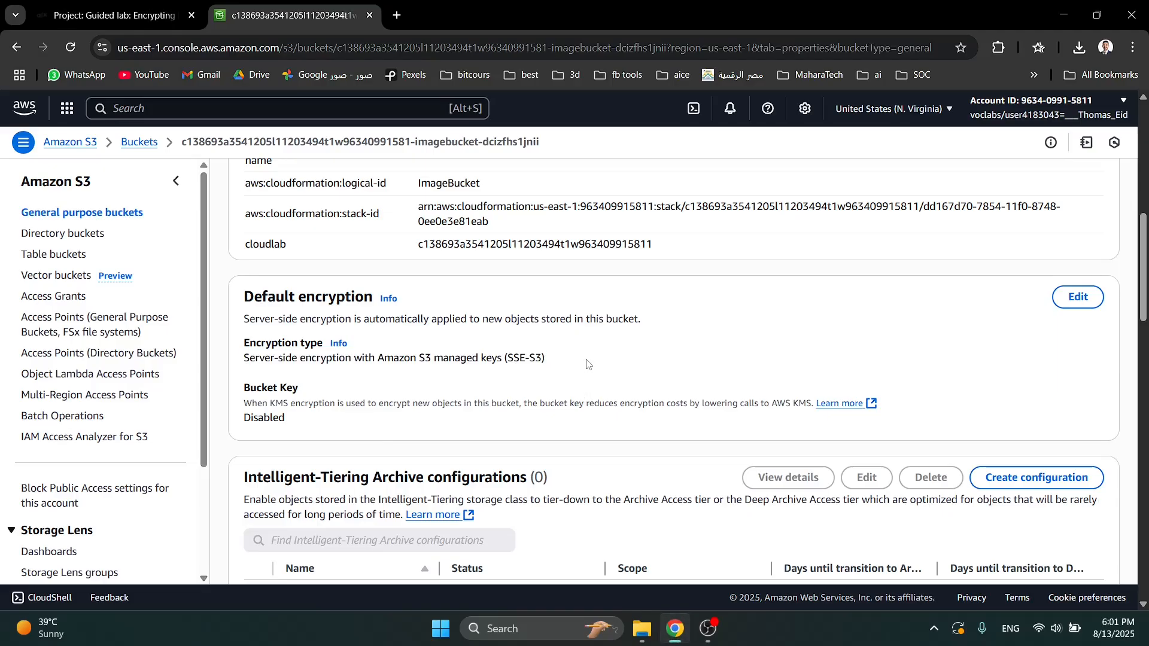
- Start an upload to the image bucket's objects and add clock.png from the Downloads folder
{"action": "scroll", "coordinate": [417, 401], "scroll_direction": "up", "scroll_amount": 10}
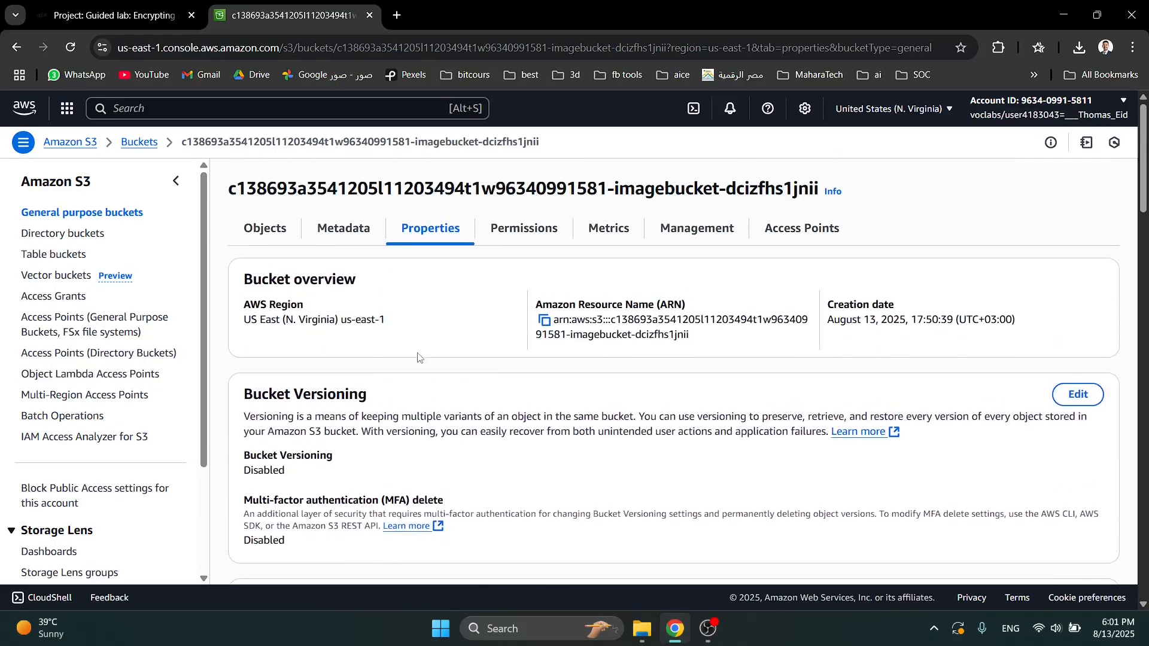
{"action": "left_click", "coordinate": [277, 232]}
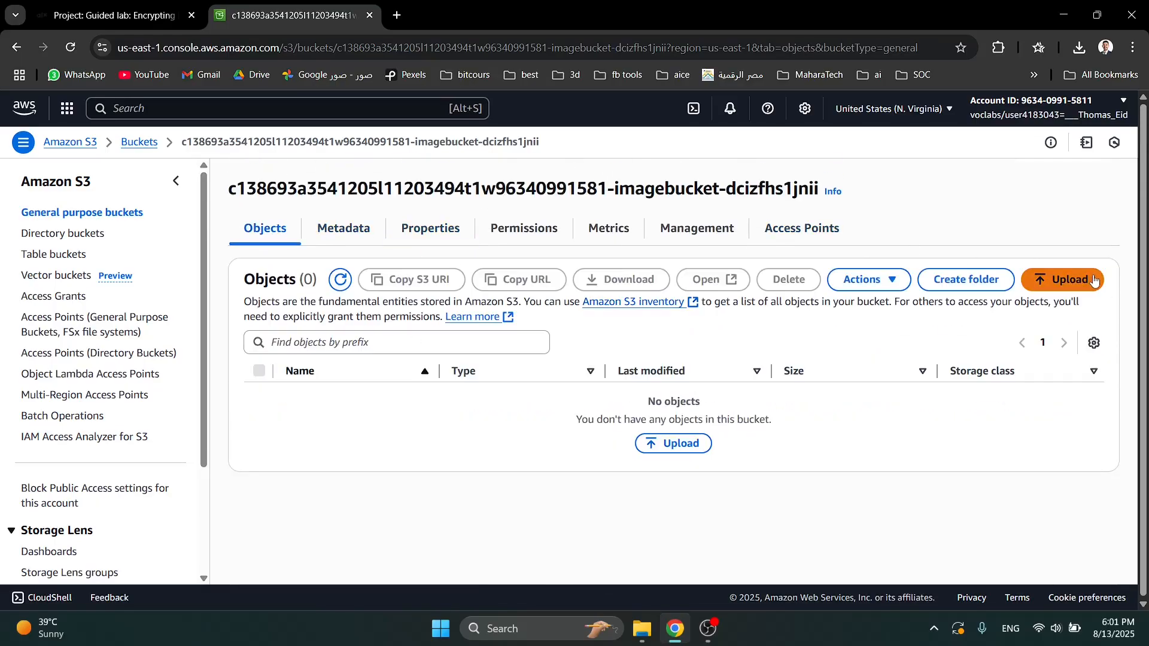
{"action": "left_click", "coordinate": [1063, 279]}
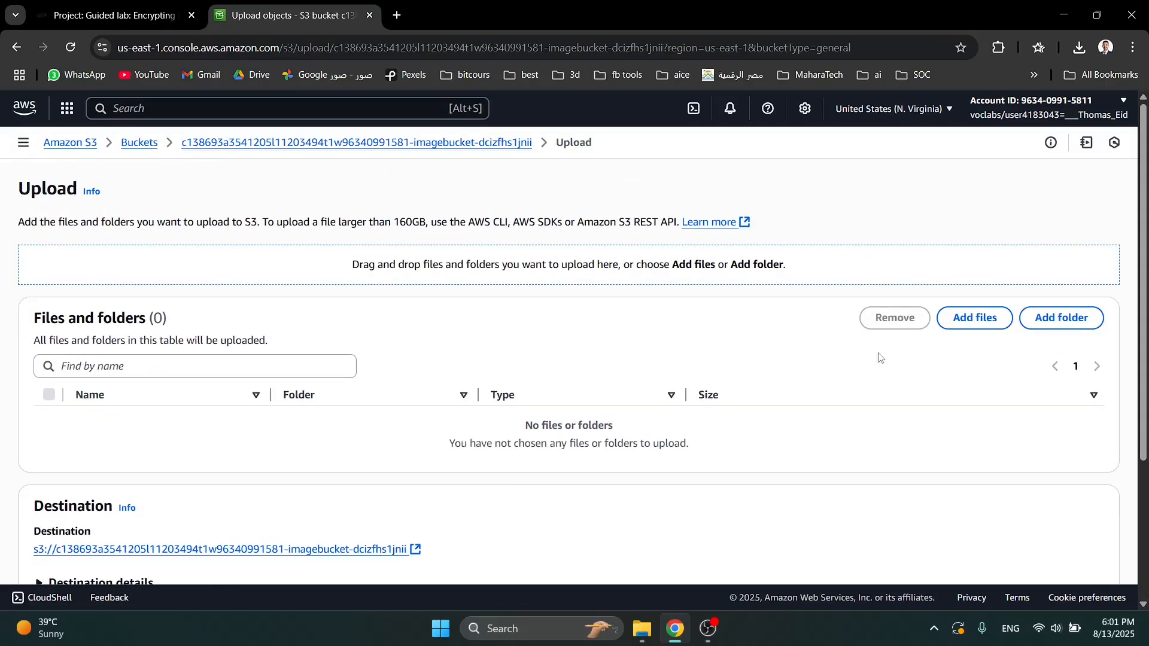
{"action": "left_click", "coordinate": [1008, 326]}
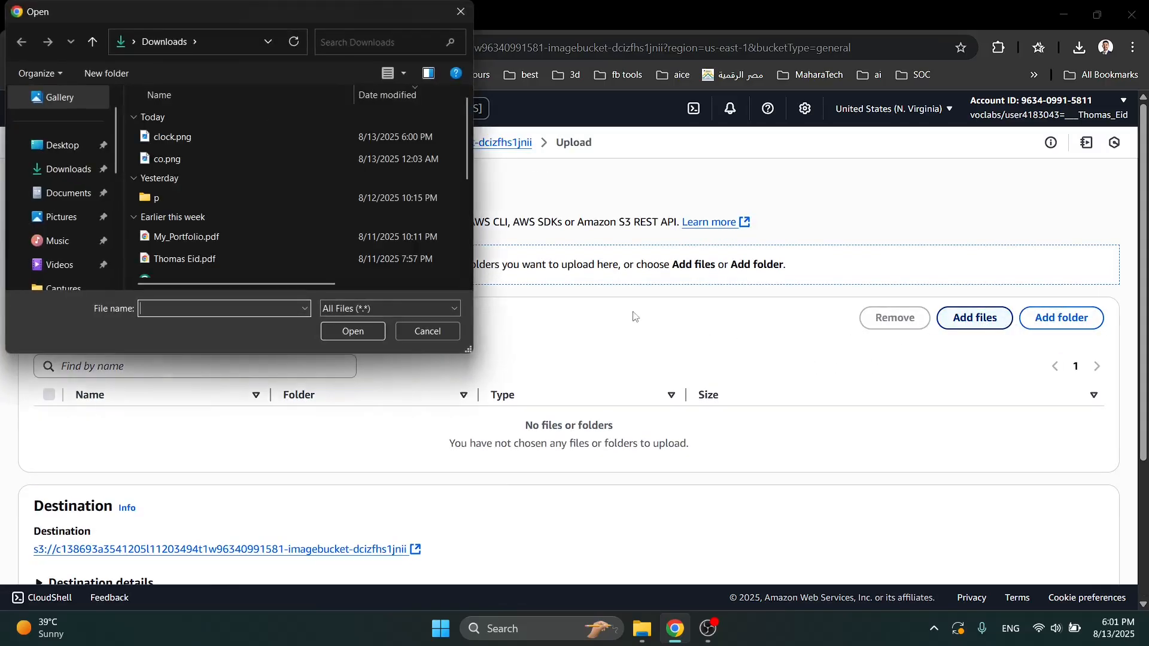
{"action": "left_click", "coordinate": [173, 137]}
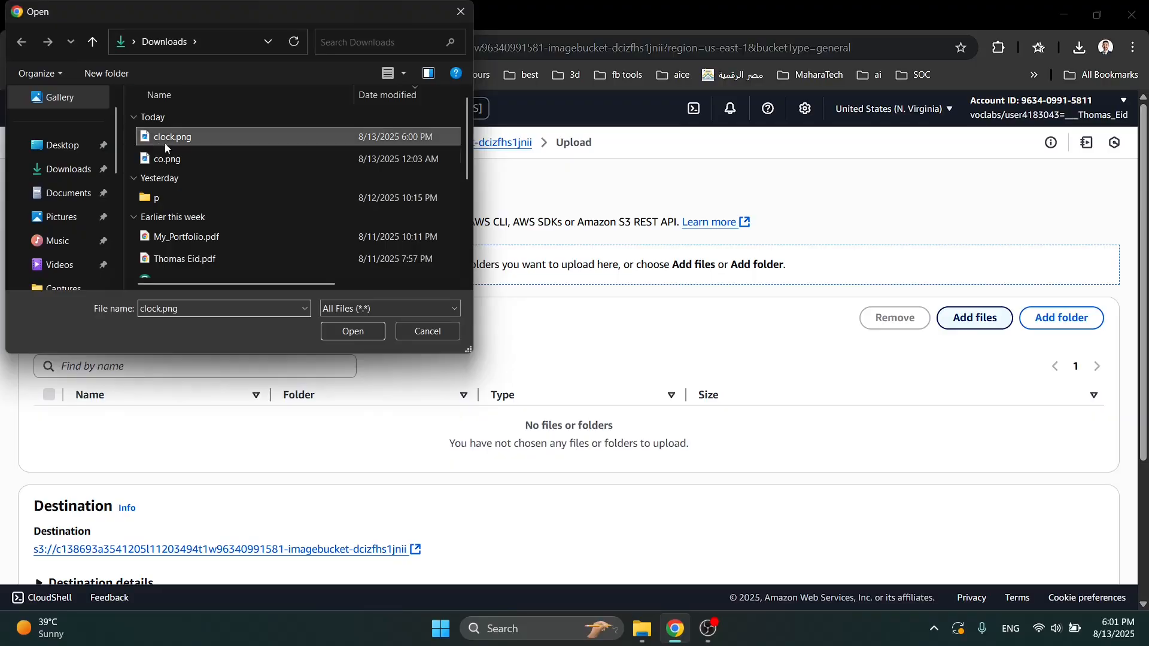
{"action": "left_click", "coordinate": [356, 330]}
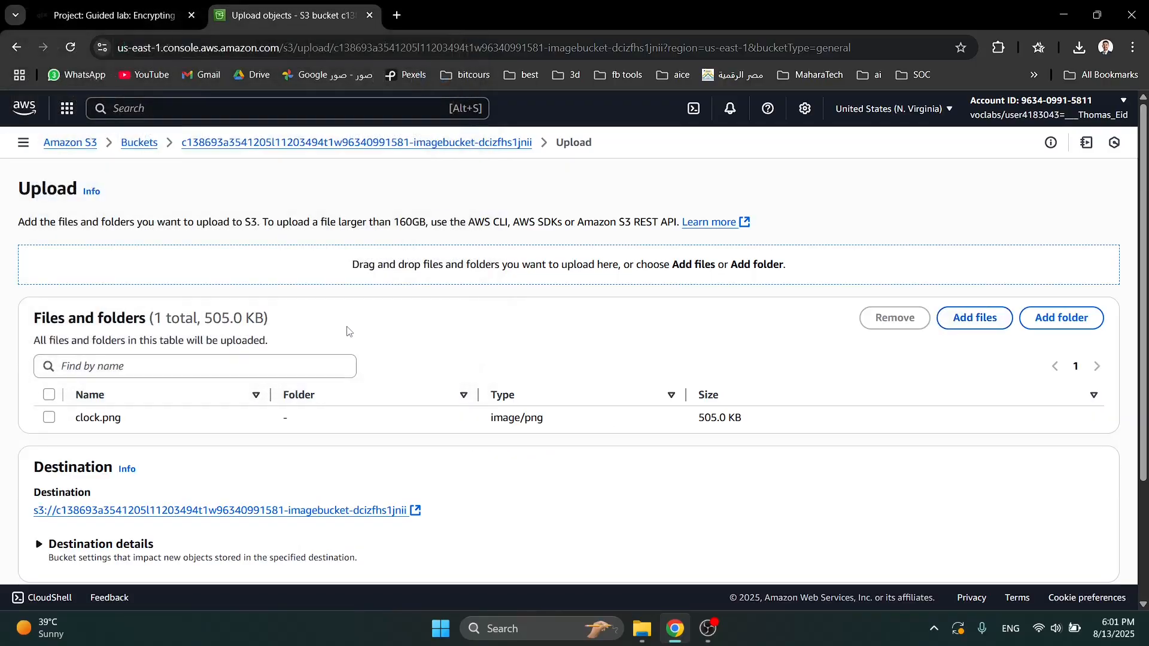
- Grant public-read access to clock.png in the upload permissions, acknowledge the risk and upload the file
{"action": "scroll", "coordinate": [394, 362], "scroll_direction": "down", "scroll_amount": 2}
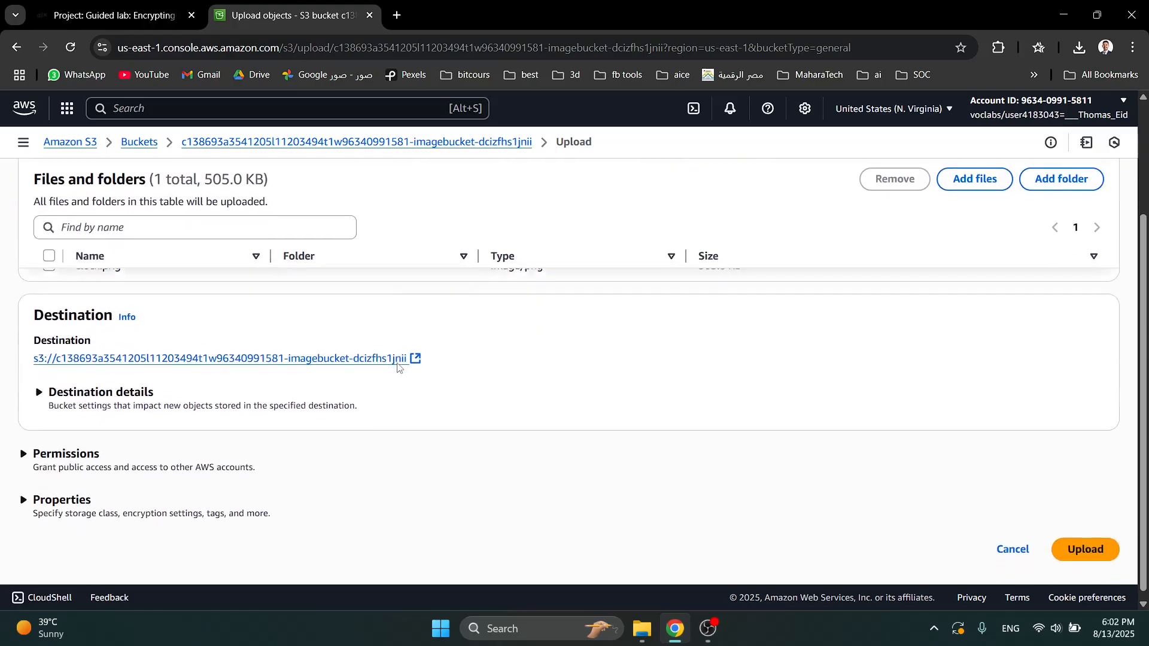
{"action": "left_click", "coordinate": [86, 453]}
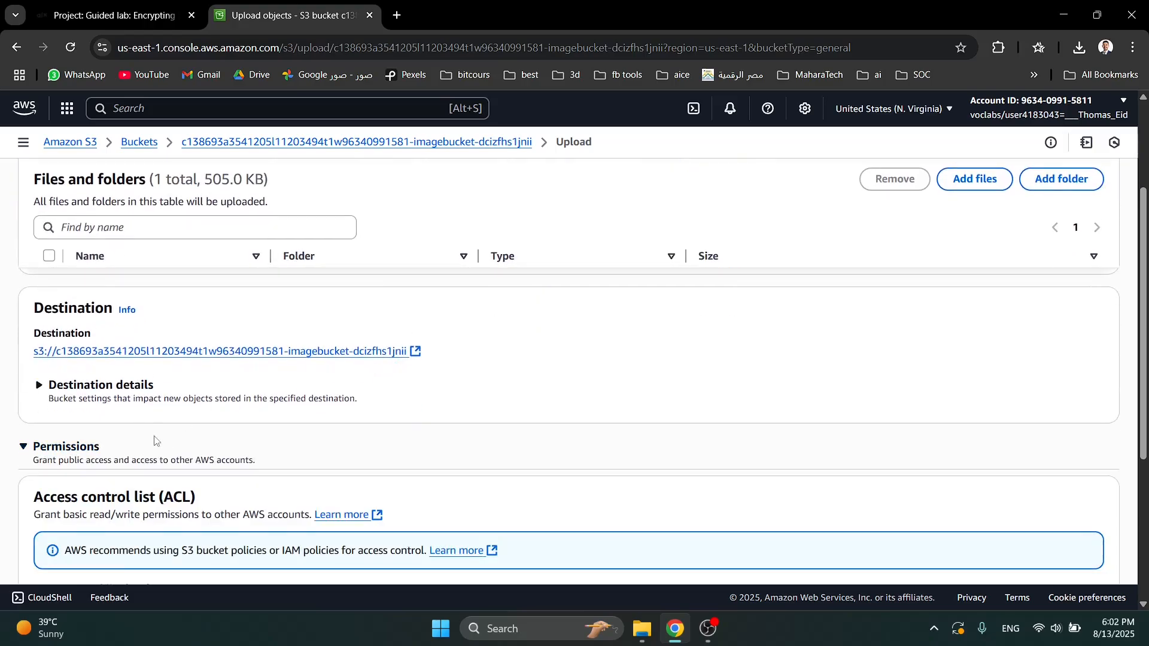
{"action": "scroll", "coordinate": [155, 440], "scroll_direction": "down", "scroll_amount": 2}
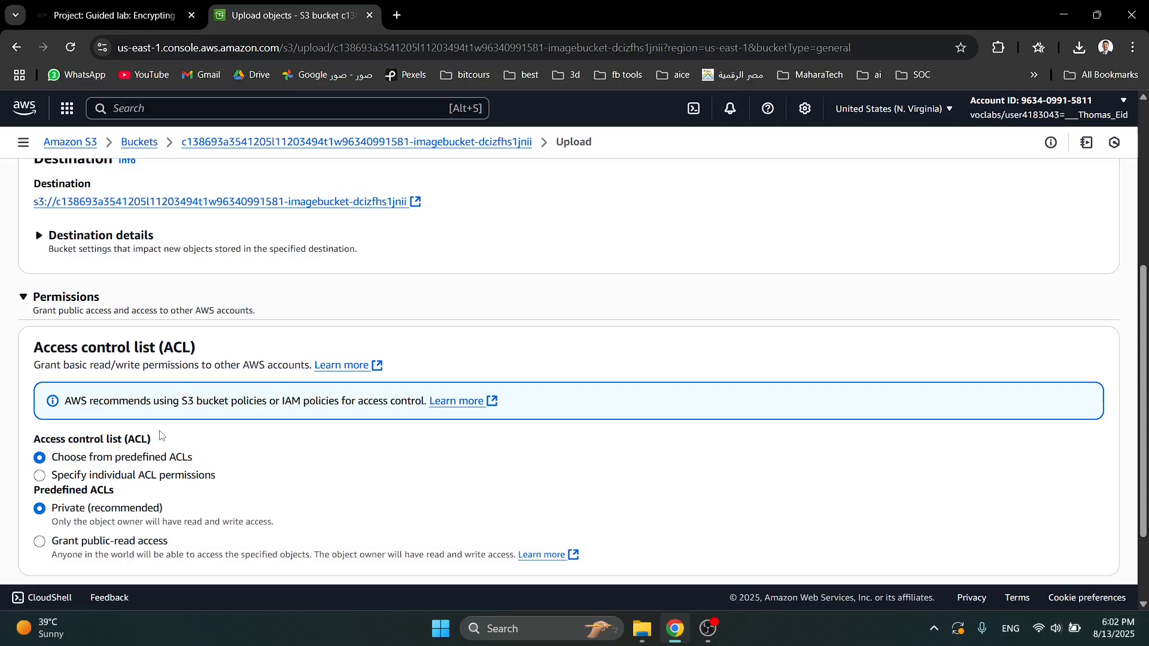
{"action": "scroll", "coordinate": [188, 467], "scroll_direction": "down", "scroll_amount": 1}
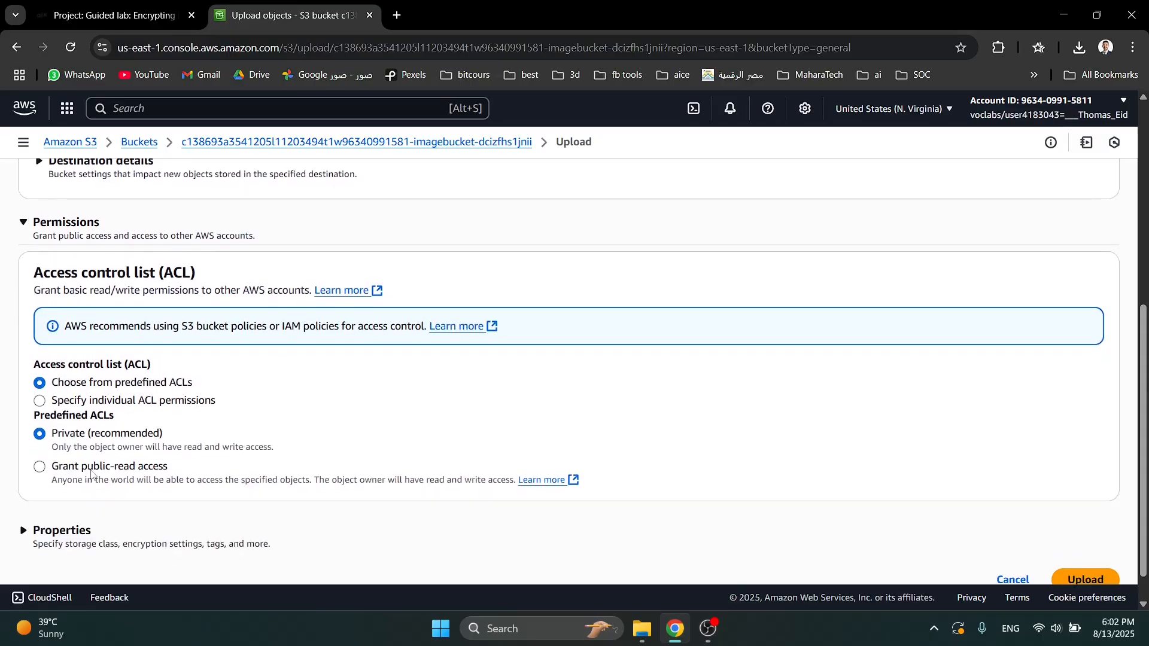
{"action": "left_click", "coordinate": [195, 468]}
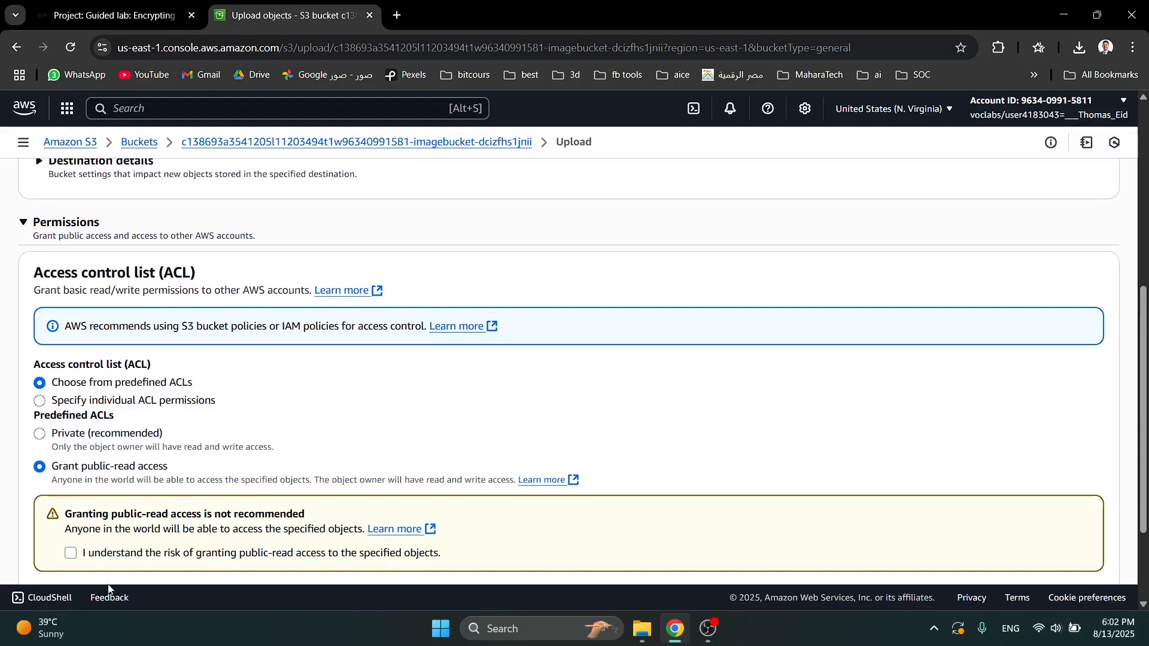
{"action": "left_click", "coordinate": [115, 561]}
{"action": "scroll", "coordinate": [338, 485], "scroll_direction": "down", "scroll_amount": 2}
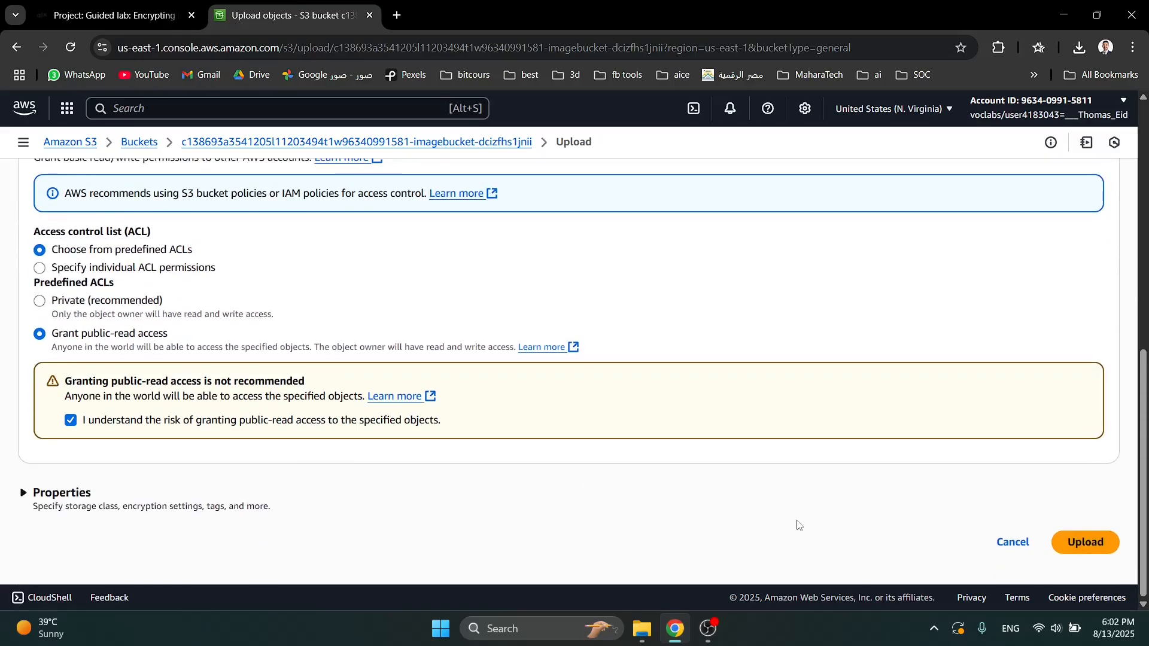
{"action": "left_click", "coordinate": [1080, 546]}
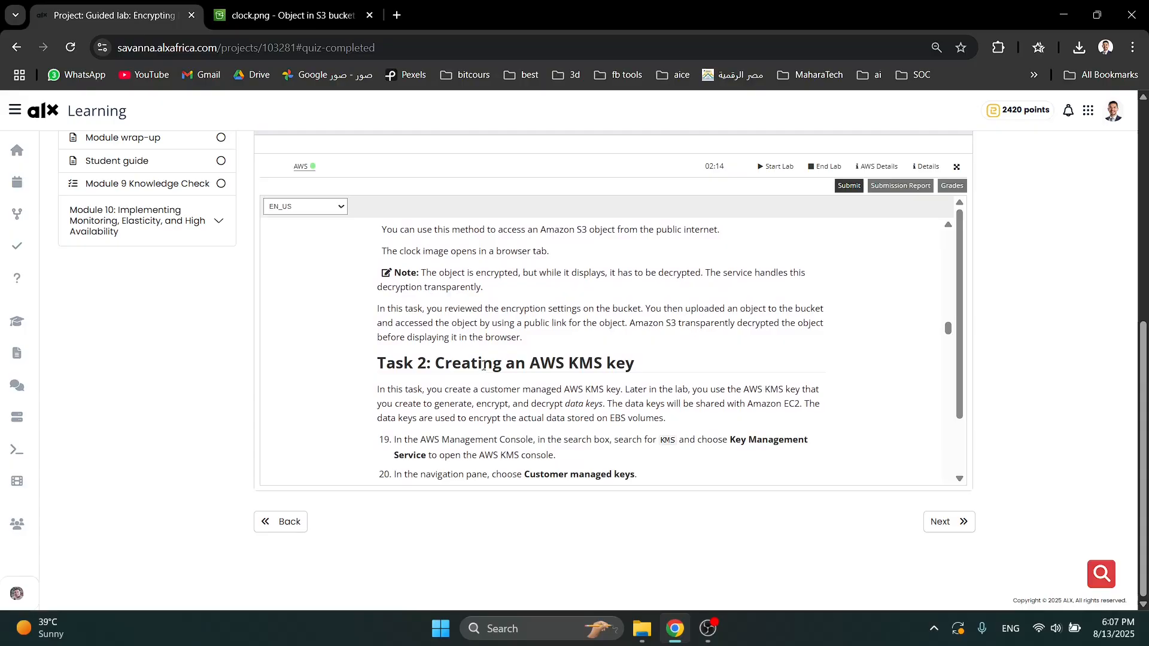
- After checking the Task 2 instructions, search the AWS console for kms and open Key Management Service's customer managed keys
{"action": "triple_click", "coordinate": [483, 366]}
{"action": "left_click", "coordinate": [484, 366]}
{"action": "key", "text": "ctrl+Tab"}
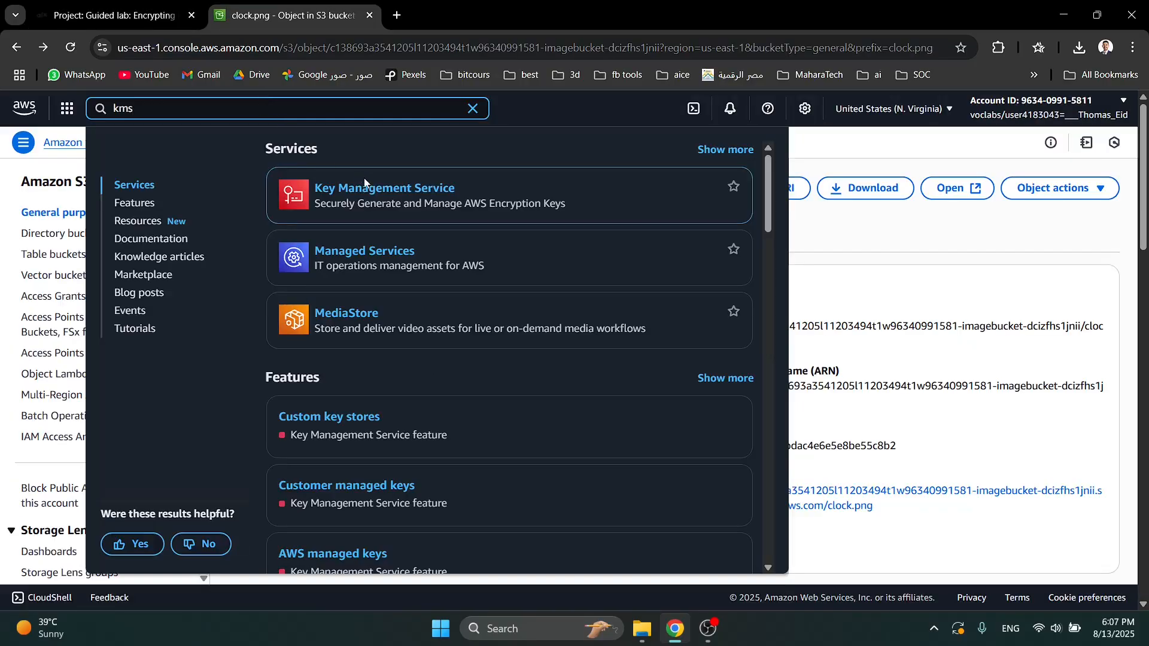
{"action": "left_click", "coordinate": [371, 188]}
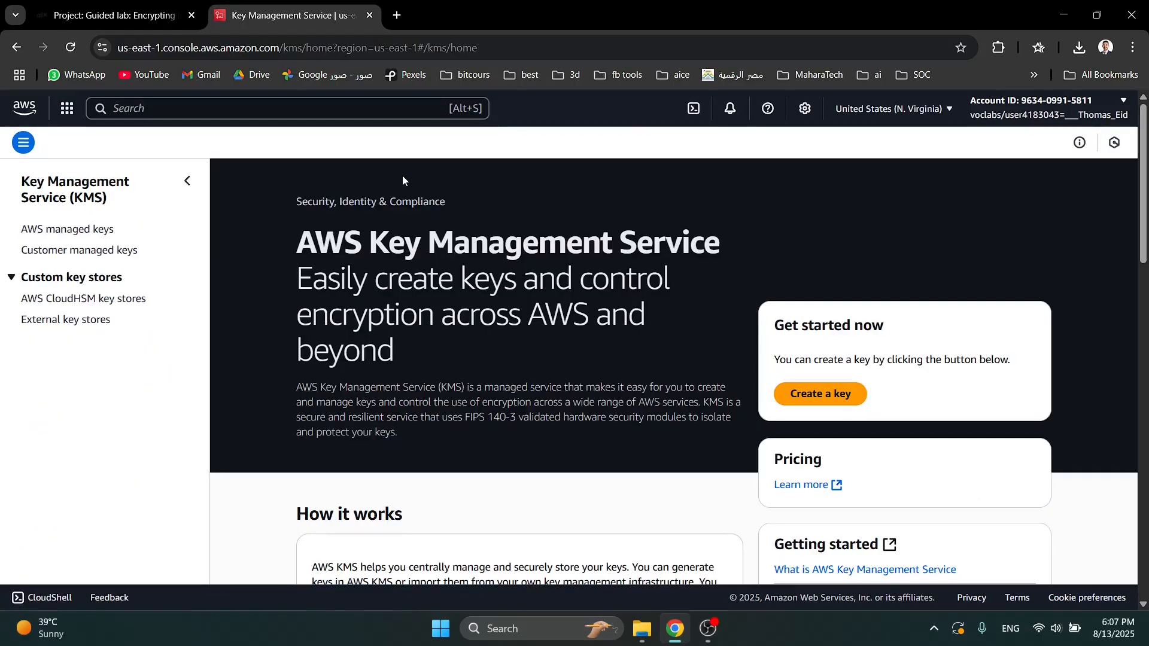
{"action": "left_click", "coordinate": [99, 250]}
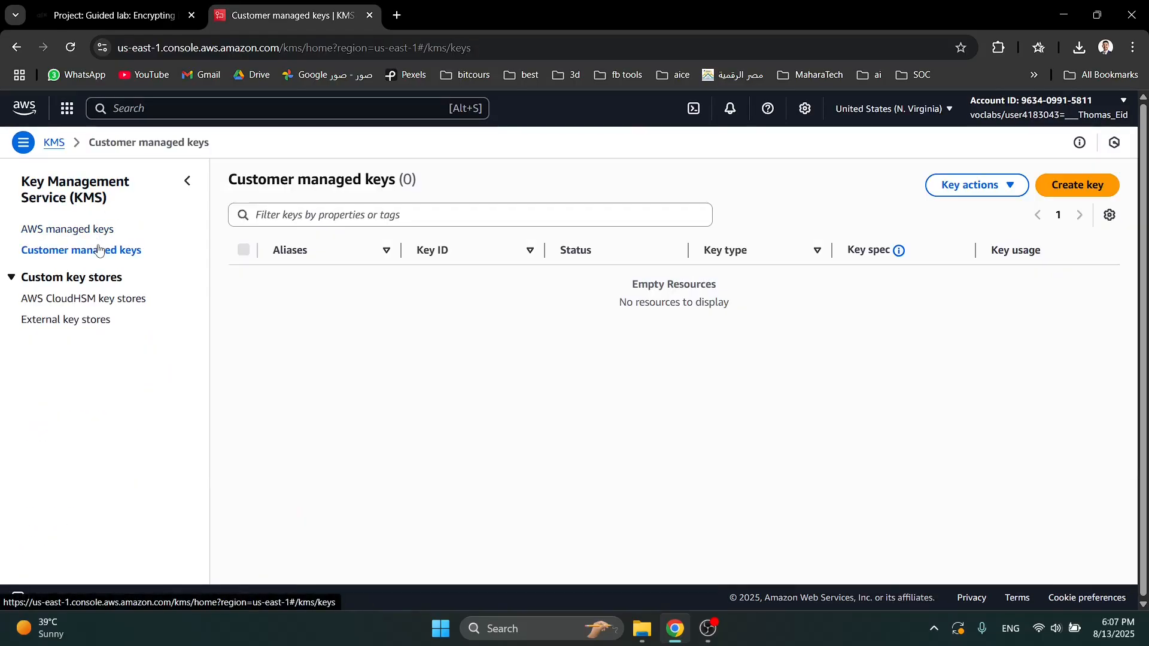
- Start creating a symmetric encrypt-and-decrypt customer managed key and set its alias to MyKMSKey
{"action": "left_click", "coordinate": [1104, 195]}
{"action": "scroll", "coordinate": [600, 353], "scroll_direction": "down", "scroll_amount": 1}
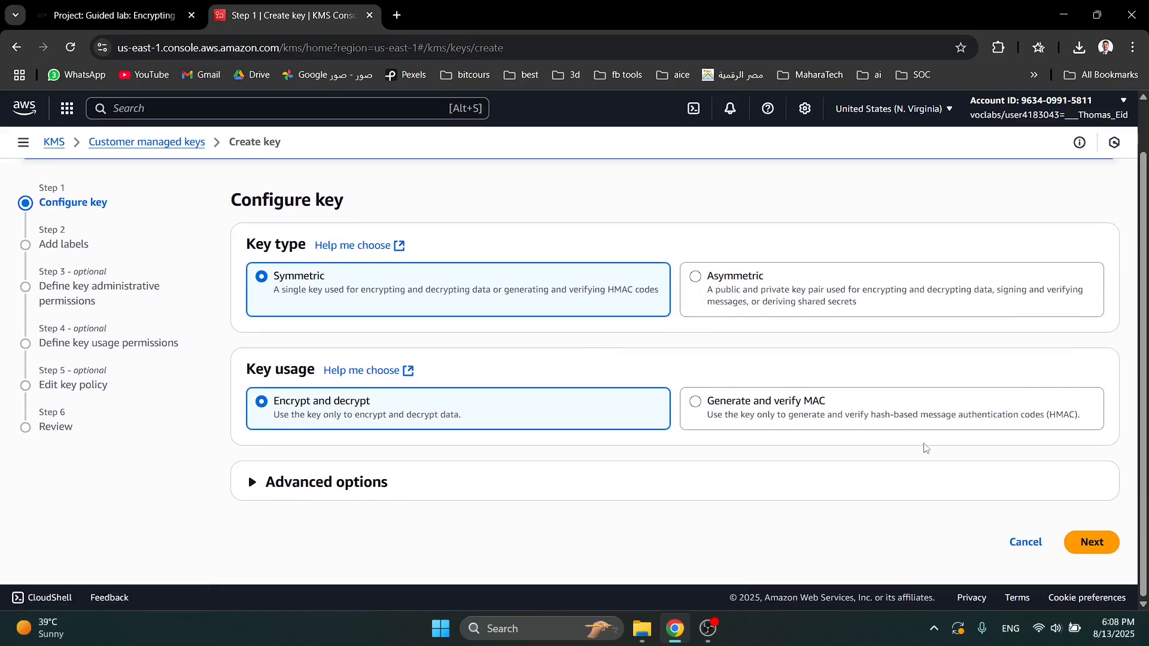
{"action": "left_click", "coordinate": [1071, 539]}
{"action": "left_click", "coordinate": [356, 306]}
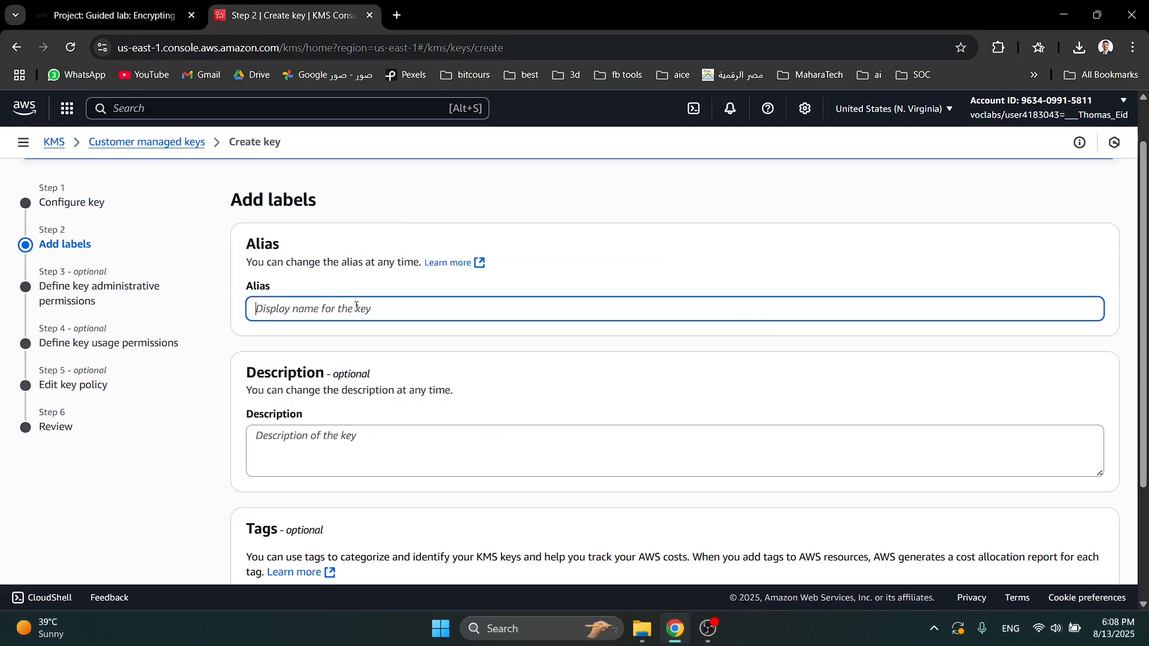
{"action": "type", "text": "MyKMSKey"}
{"action": "scroll", "coordinate": [954, 526], "scroll_direction": "down", "scroll_amount": 3}
{"action": "left_click", "coordinate": [1085, 543]}
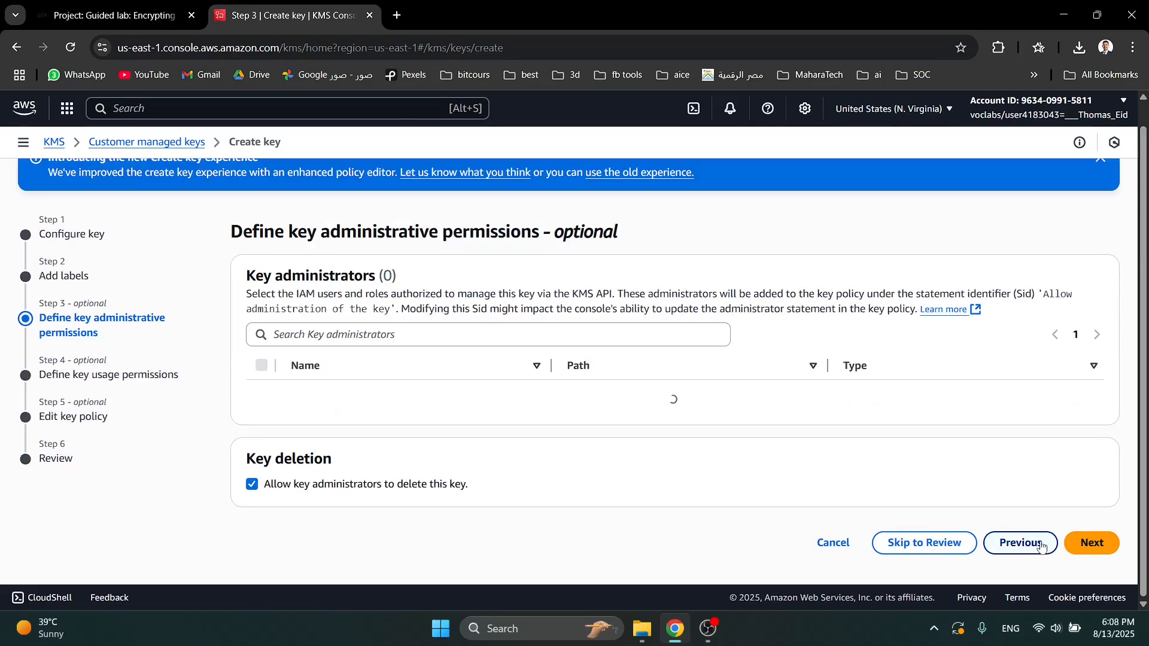
- Filter the key administrators by voc, assign the voclabs role as key administrator and continue to the usage permissions
{"action": "left_click", "coordinate": [334, 245]}
{"action": "type", "text": "voc"}
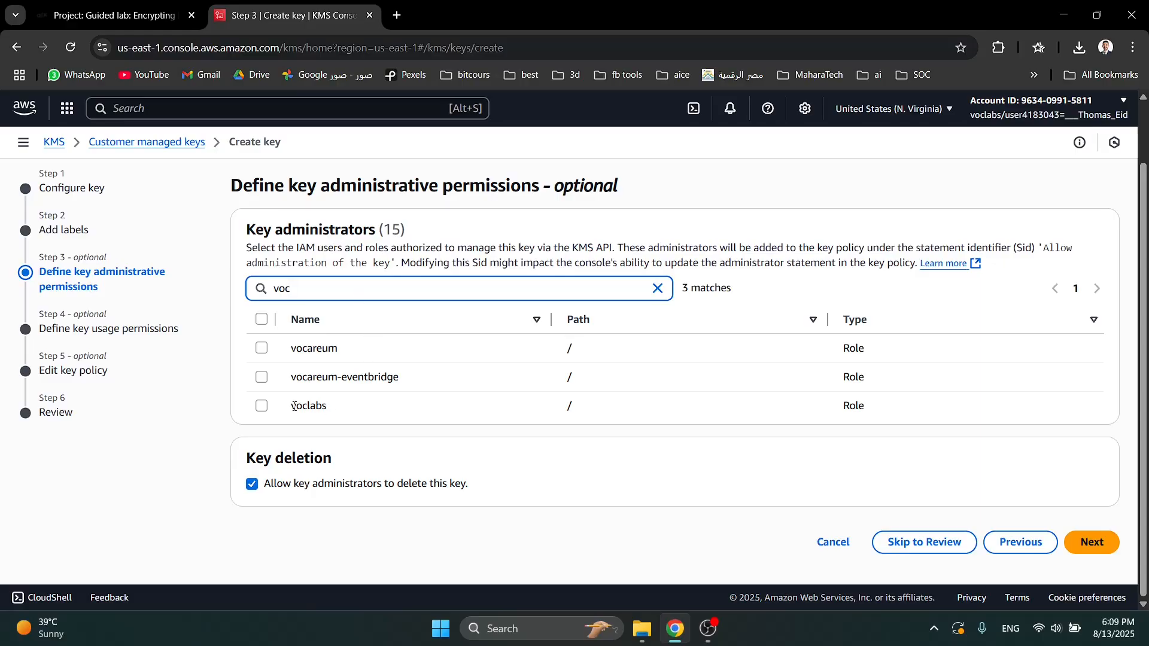
{"action": "left_click", "coordinate": [260, 411]}
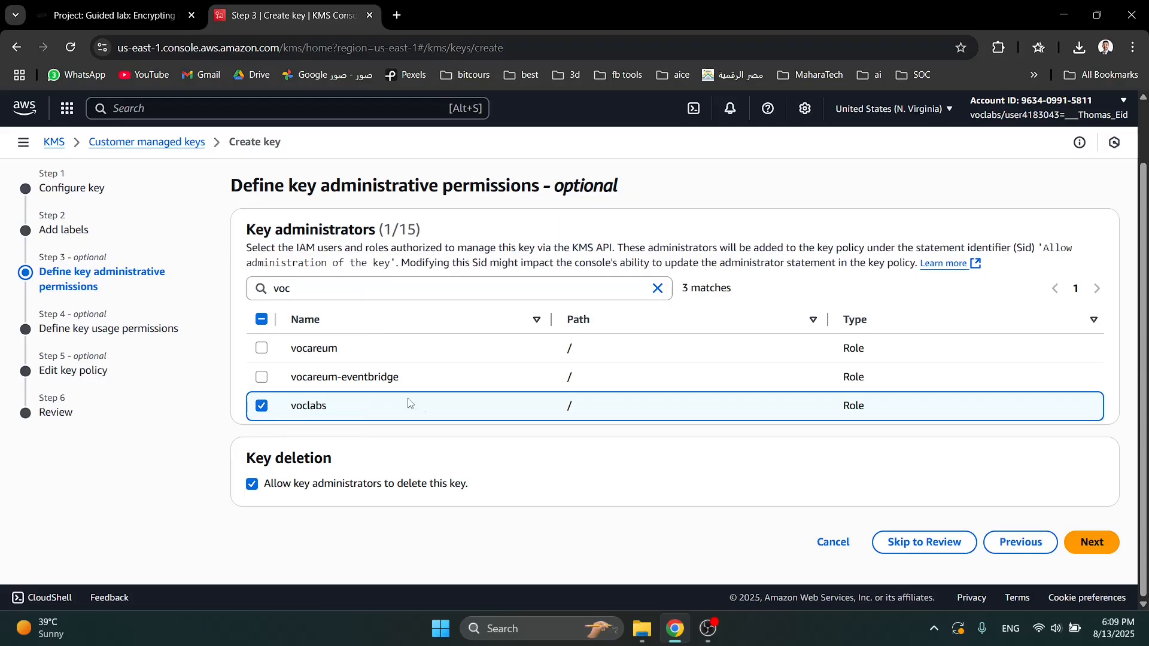
{"action": "left_click", "coordinate": [1089, 542]}
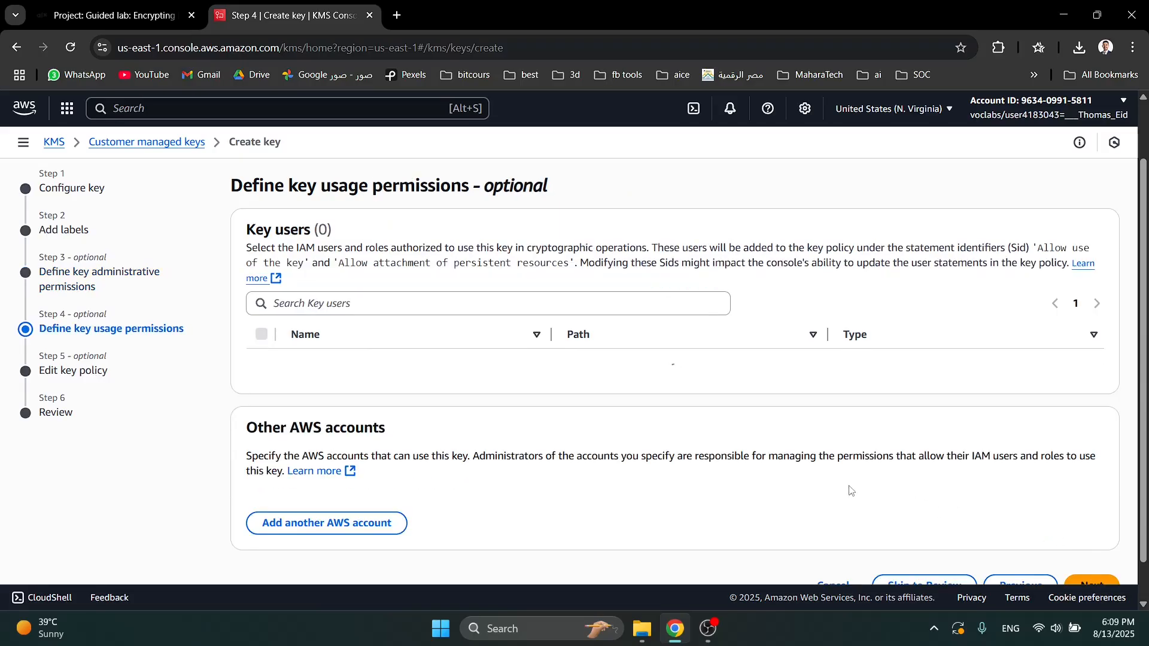
- Filter the key users by voc, grant the voclabs role permission to use the key and continue to the key policy
{"action": "scroll", "coordinate": [599, 419], "scroll_direction": "down", "scroll_amount": 1}
{"action": "left_click", "coordinate": [328, 233]}
{"action": "type", "text": "voc"}
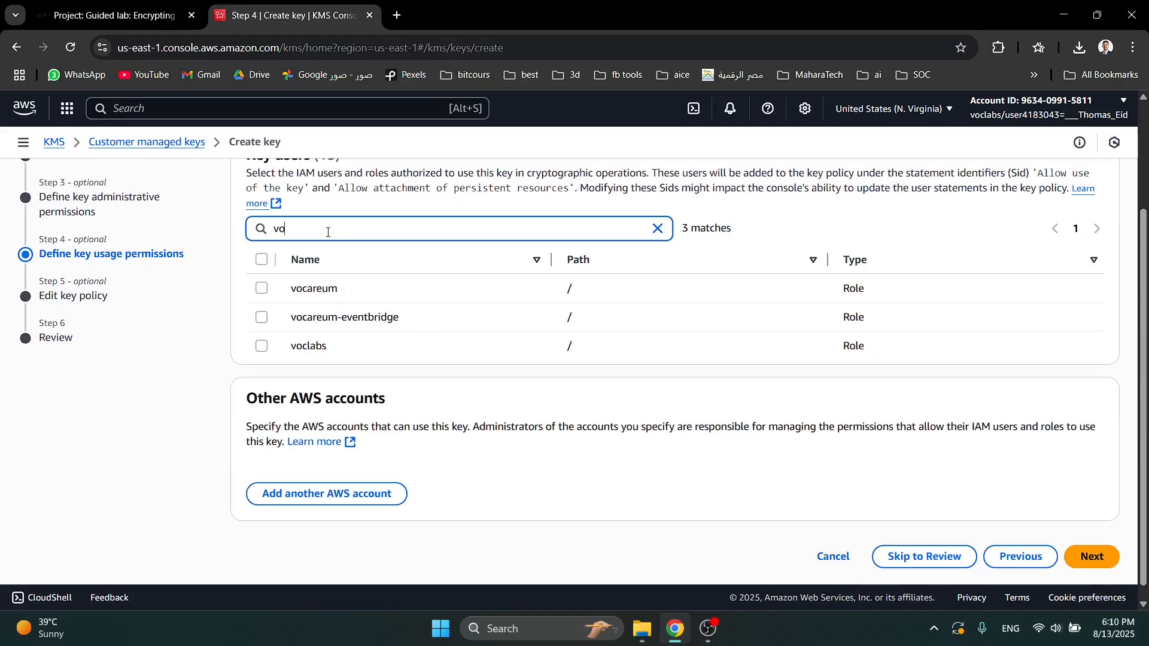
{"action": "left_click", "coordinate": [304, 352]}
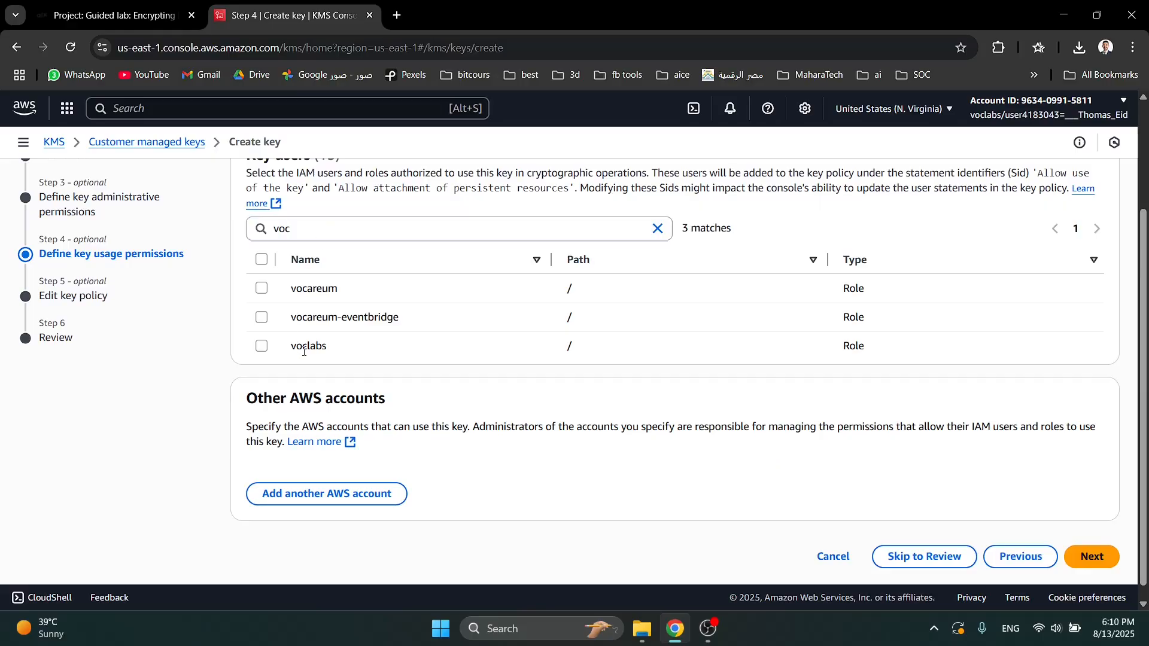
{"action": "left_click", "coordinate": [261, 347]}
{"action": "left_click", "coordinate": [1091, 556]}
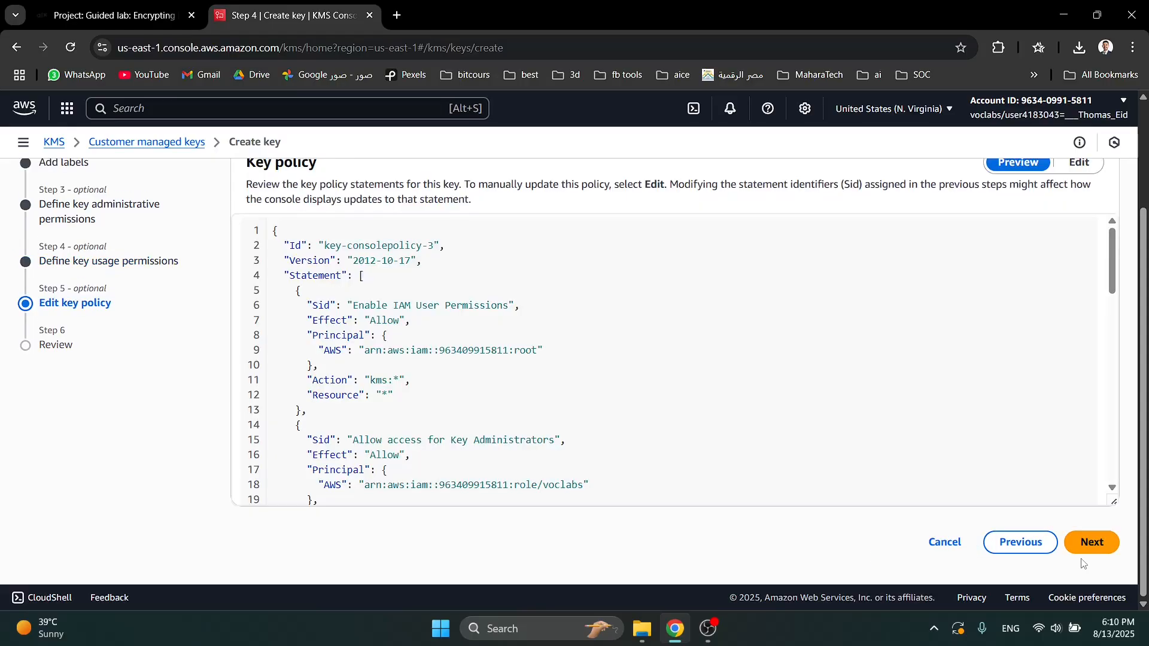
- Review the key policy and the configuration summary, and finish creating the KMS key
{"action": "scroll", "coordinate": [1010, 495], "scroll_direction": "down", "scroll_amount": 8}
{"action": "scroll", "coordinate": [1000, 488], "scroll_direction": "down", "scroll_amount": 5}
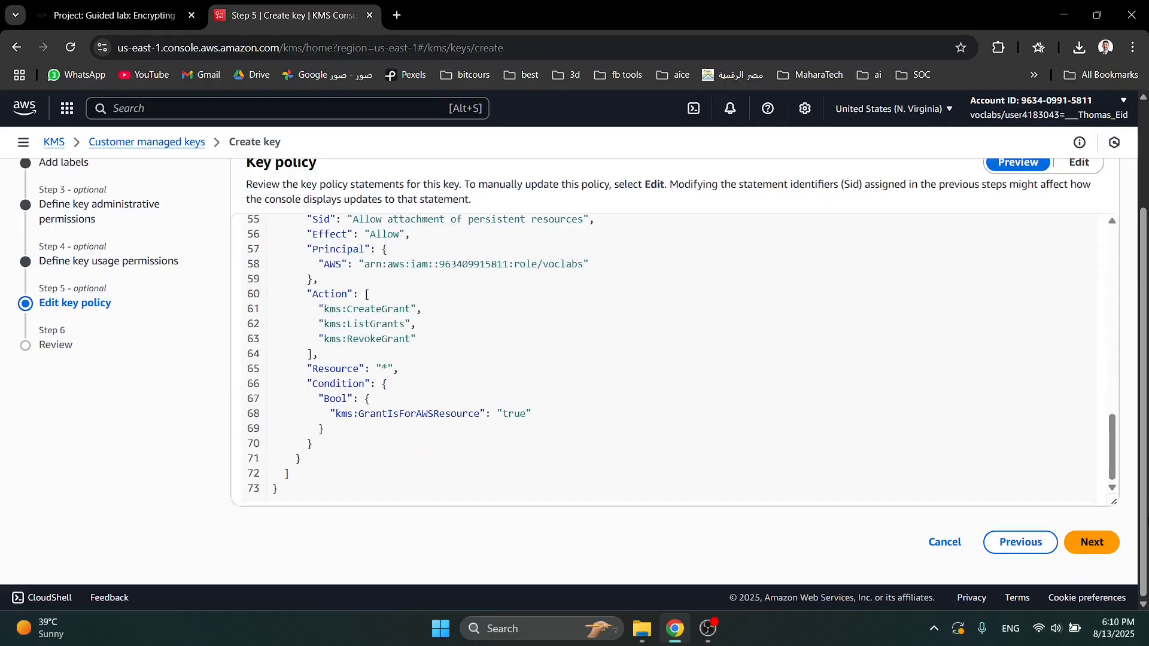
{"action": "left_click", "coordinate": [1096, 549]}
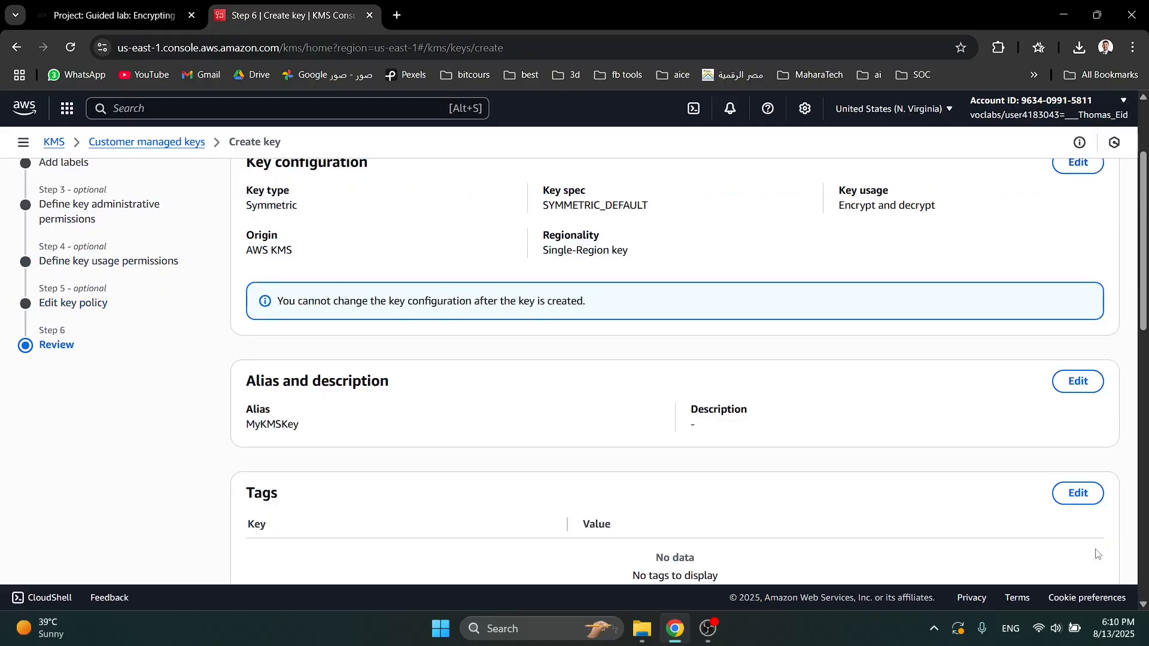
{"action": "scroll", "coordinate": [1065, 546], "scroll_direction": "down", "scroll_amount": 10}
{"action": "scroll", "coordinate": [1065, 547], "scroll_direction": "down", "scroll_amount": 7}
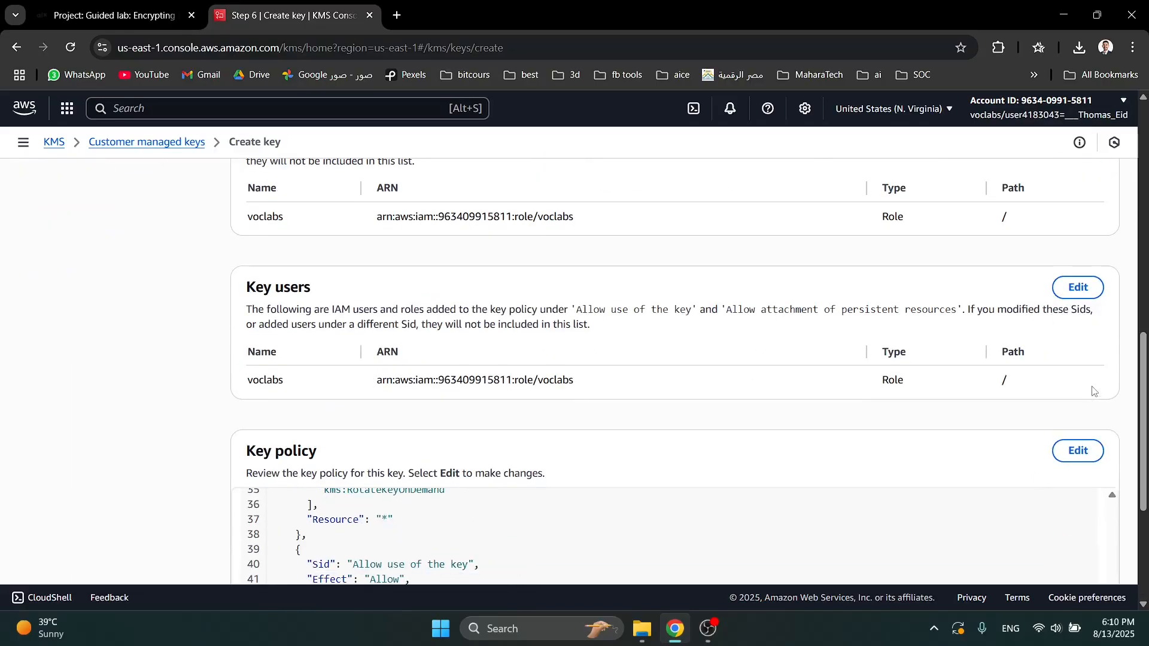
{"action": "scroll", "coordinate": [1093, 391], "scroll_direction": "down", "scroll_amount": 5}
{"action": "left_click", "coordinate": [1095, 550]}
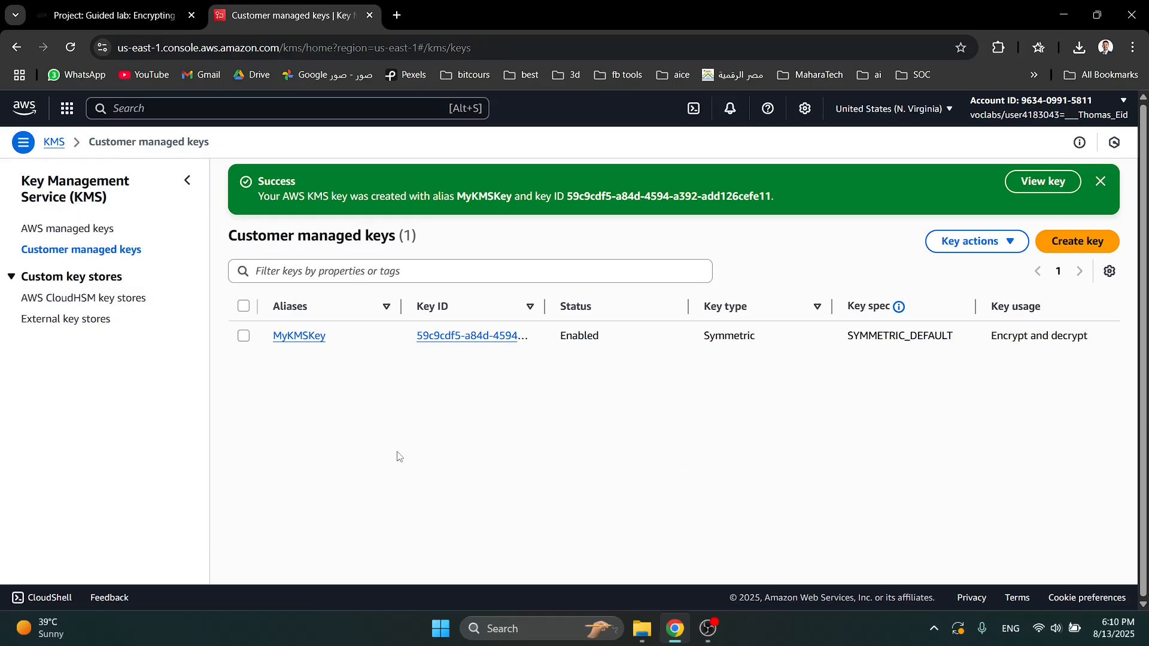
- After checking the Task 3 instructions on the lab page, search the AWS console for ec2 and open the EC2 service
{"action": "left_click", "coordinate": [114, 15]}
{"action": "scroll", "coordinate": [383, 315], "scroll_direction": "down", "scroll_amount": 5}
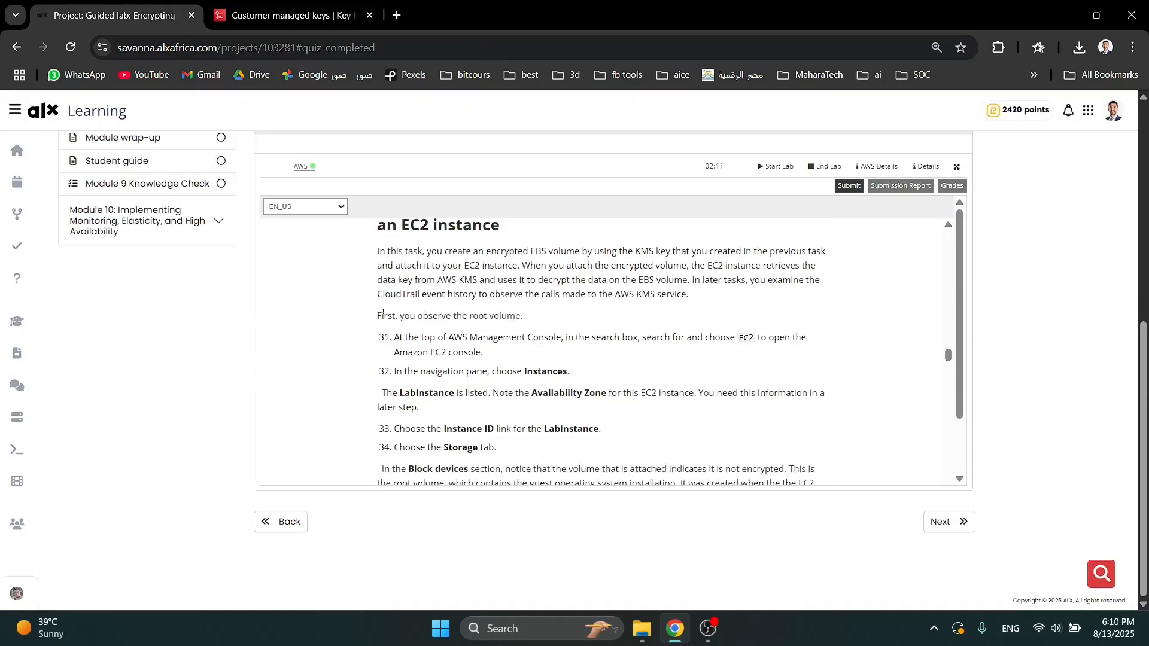
{"action": "scroll", "coordinate": [468, 333], "scroll_direction": "up", "scroll_amount": 1}
{"action": "triple_click", "coordinate": [456, 280]}
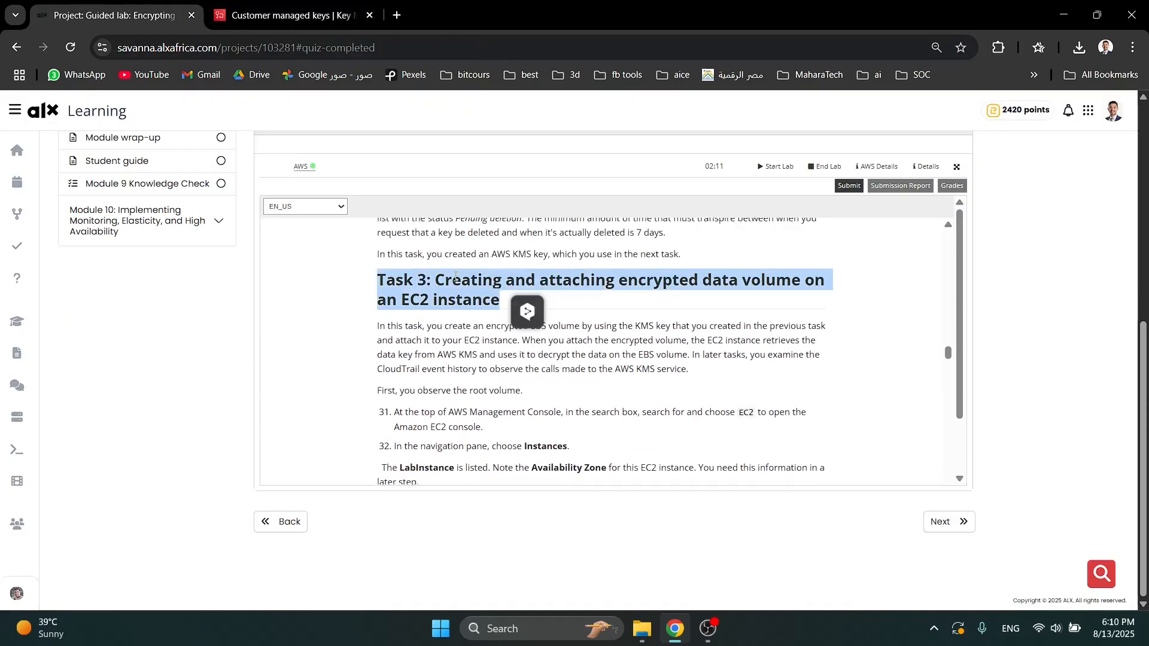
{"action": "left_click", "coordinate": [292, 15]}
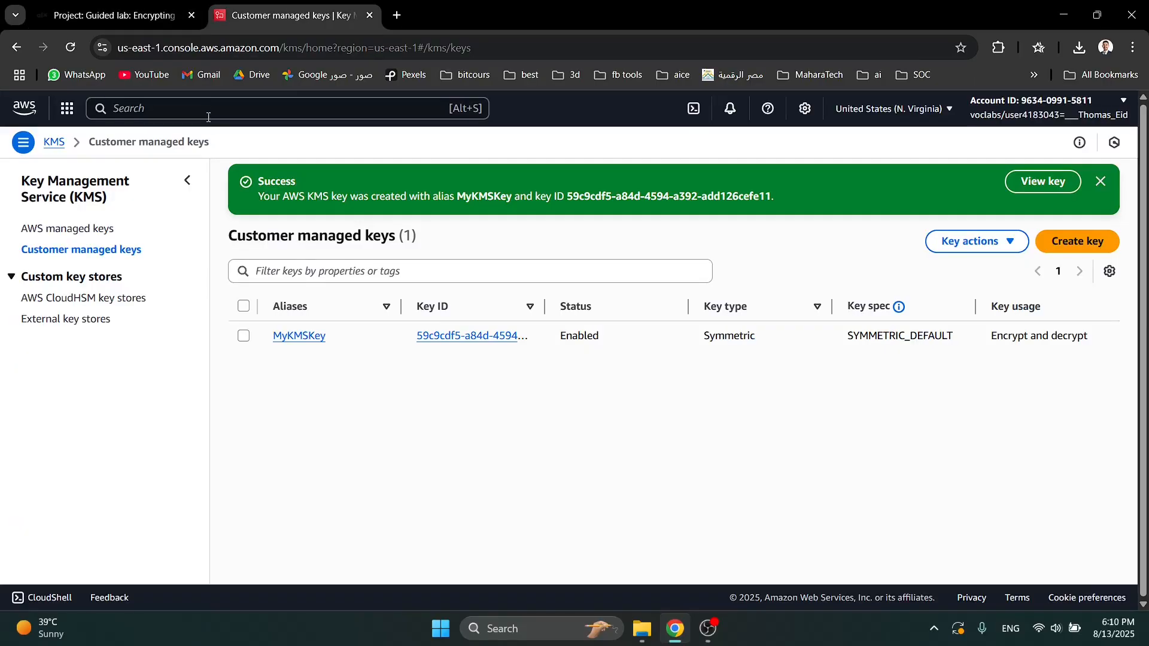
{"action": "left_click", "coordinate": [207, 106]}
{"action": "type", "text": "e"}
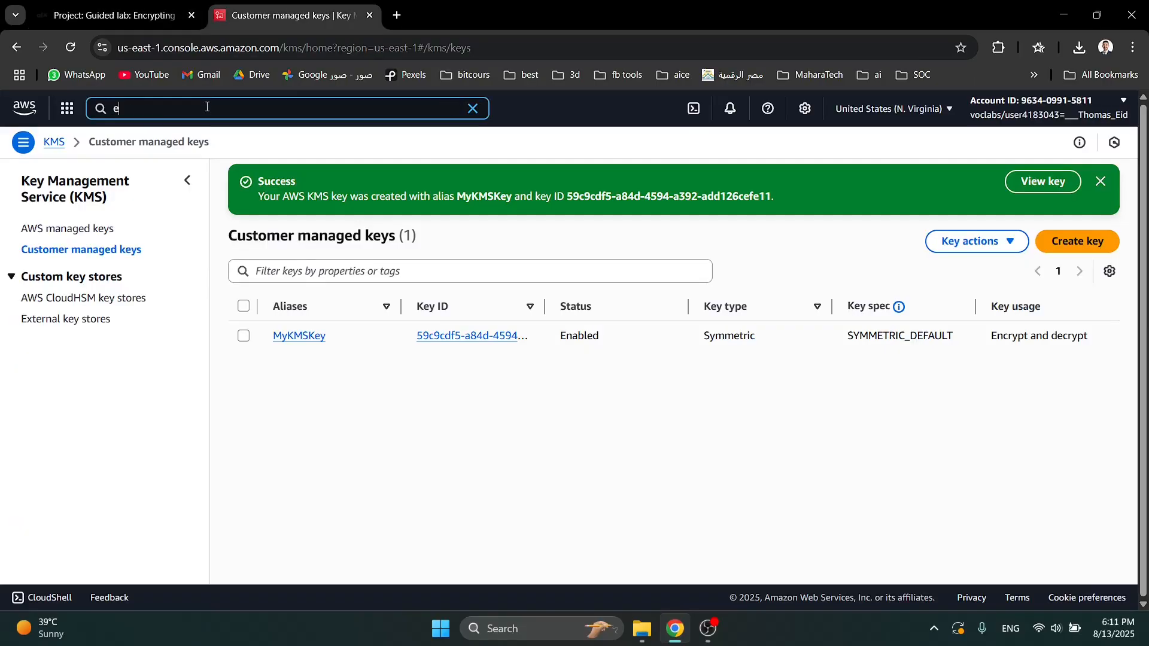
{"action": "type", "text": "c2"}
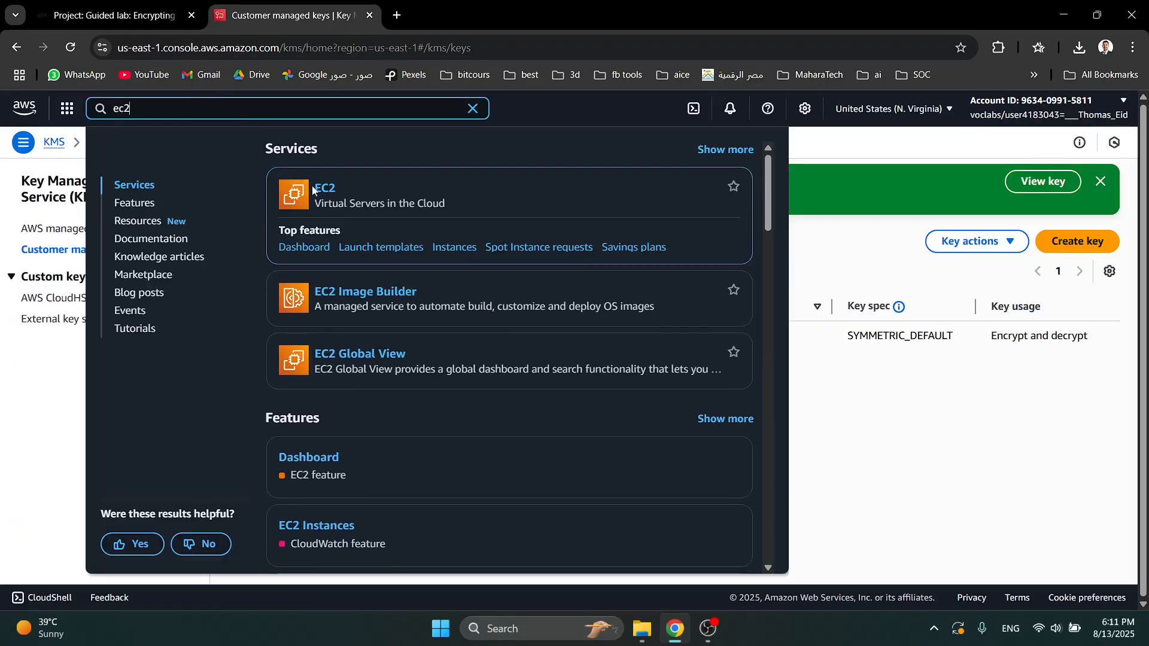
{"action": "left_click", "coordinate": [318, 191]}
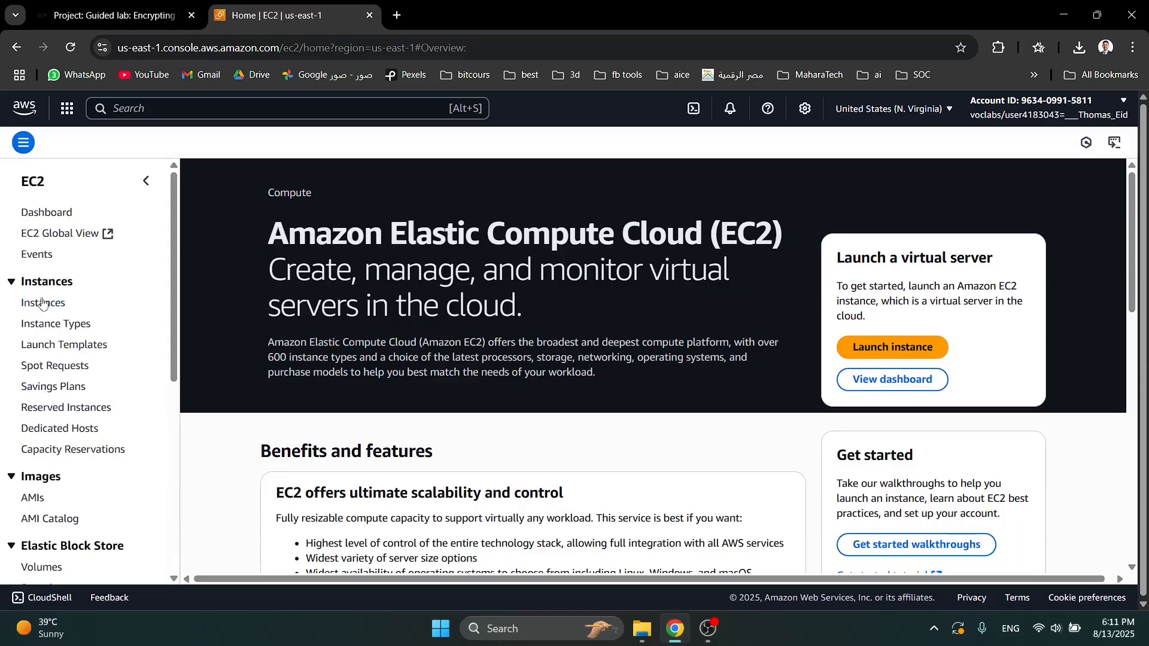
- Open the EC2 instances list, copy LabInstance's availability zone us-east-1e and record it in a Notepad file
{"action": "left_click", "coordinate": [44, 304]}
{"action": "left_click", "coordinate": [817, 448]}
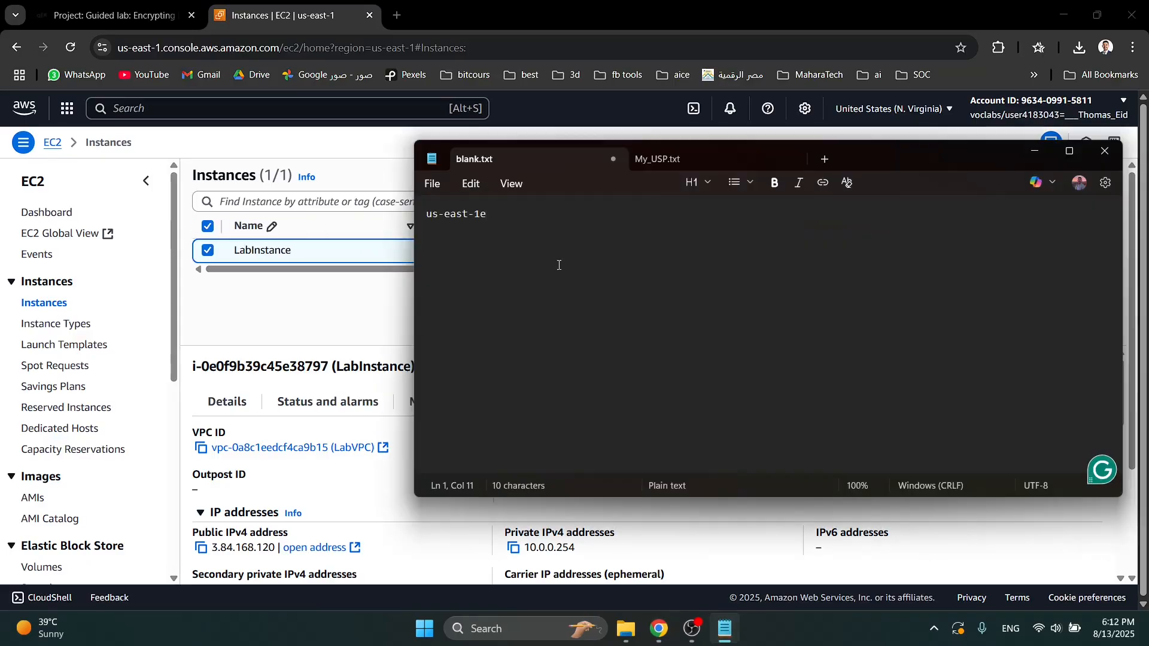
{"action": "left_click", "coordinate": [1035, 151]}
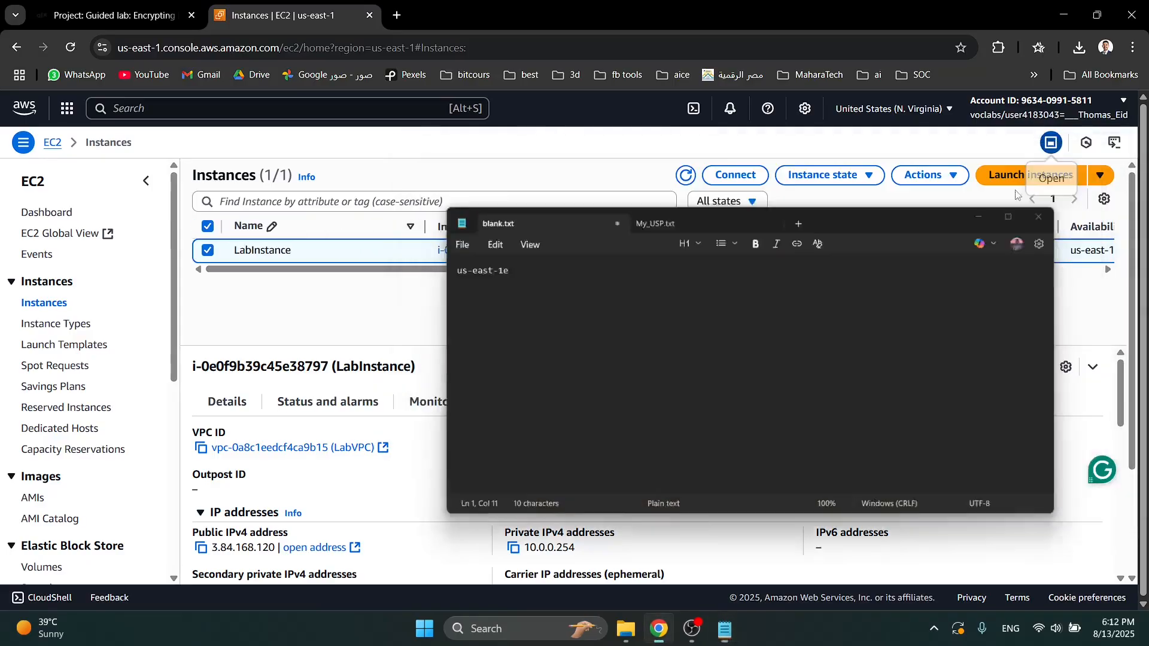
- Start creating a new Elastic Block Store volume and set its size to 1 GiB
{"action": "scroll", "coordinate": [80, 379], "scroll_direction": "down", "scroll_amount": 5}
{"action": "scroll", "coordinate": [79, 378], "scroll_direction": "up", "scroll_amount": 3}
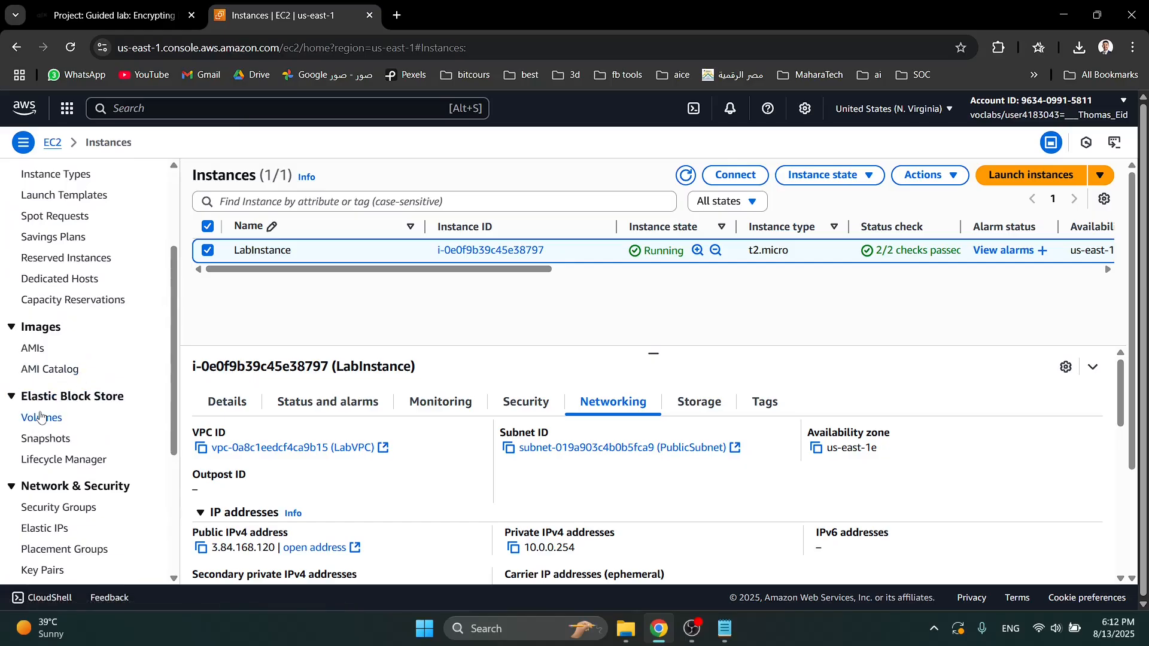
{"action": "left_click", "coordinate": [42, 417]}
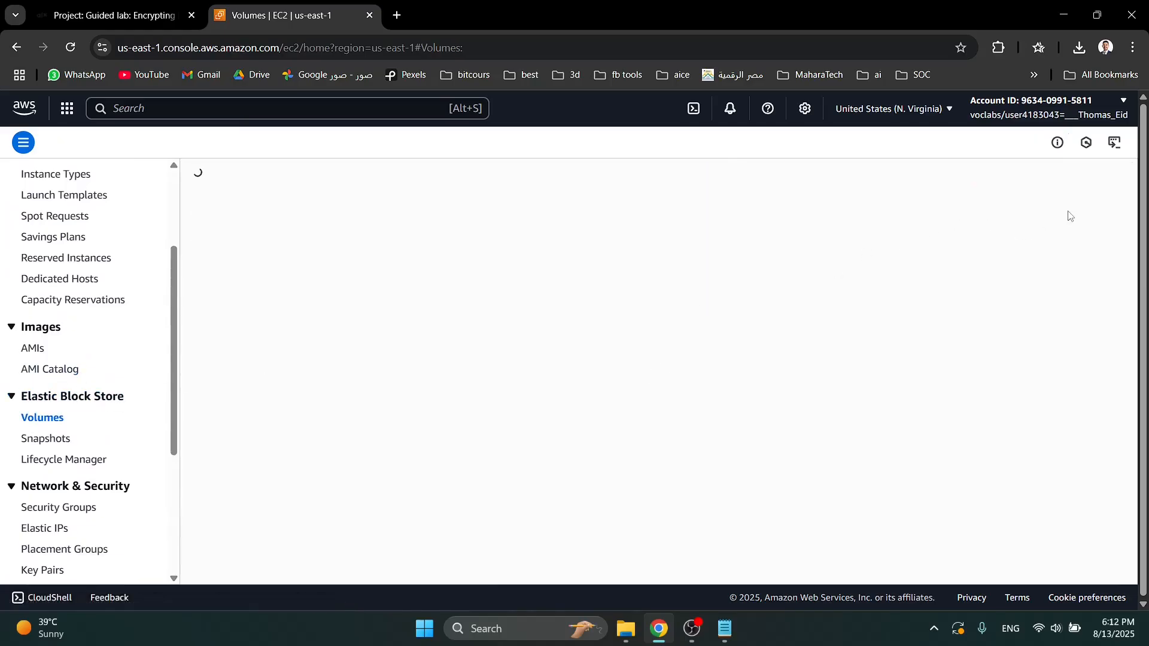
{"action": "left_click", "coordinate": [1066, 176]}
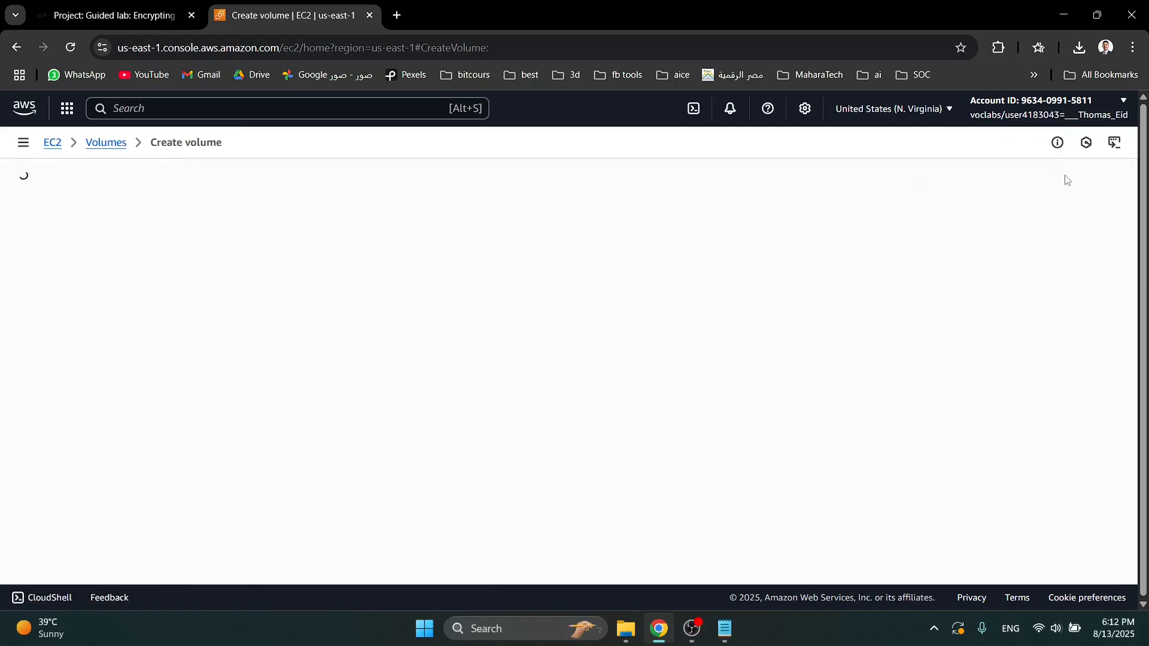
{"action": "left_click", "coordinate": [75, 345]}
{"action": "key", "text": "BackSpace"}
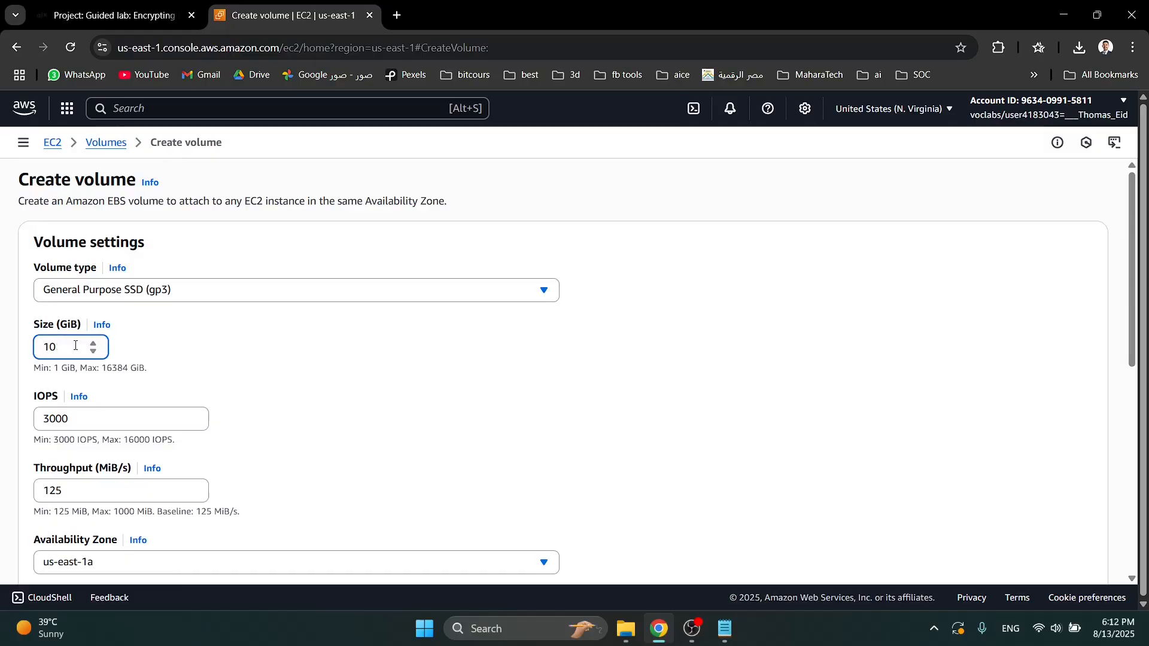
{"action": "scroll", "coordinate": [164, 414], "scroll_direction": "down", "scroll_amount": 3}
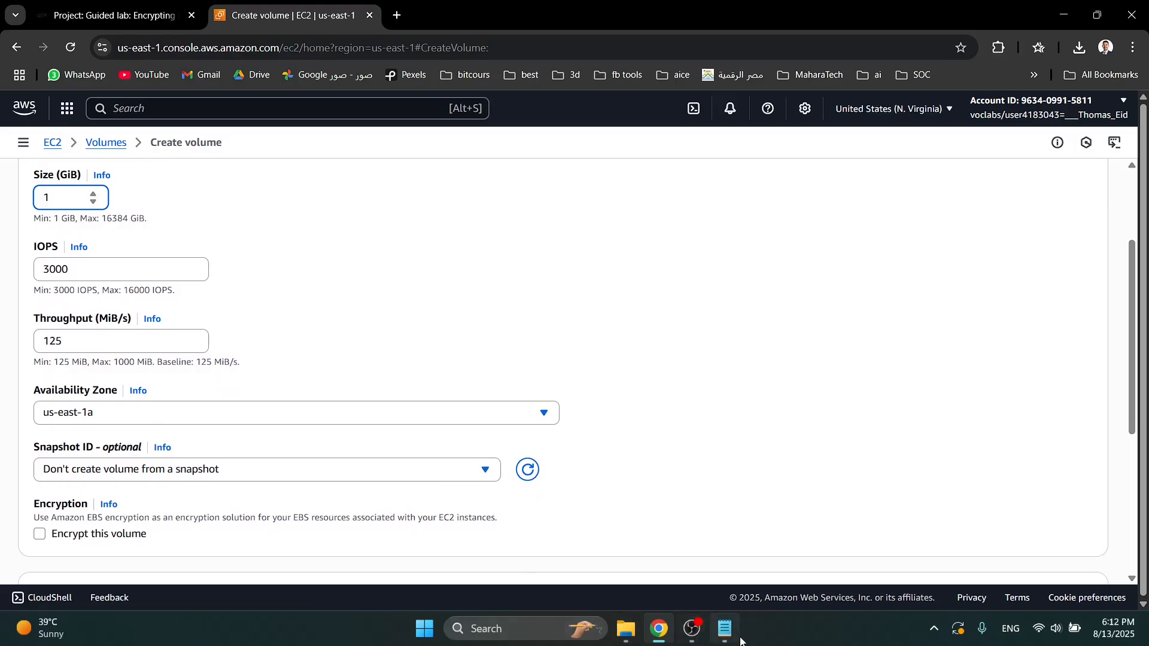
- Set the volume's availability zone to us-east-1e, checking it against the zone recorded in Notepad
{"action": "left_click", "coordinate": [725, 629]}
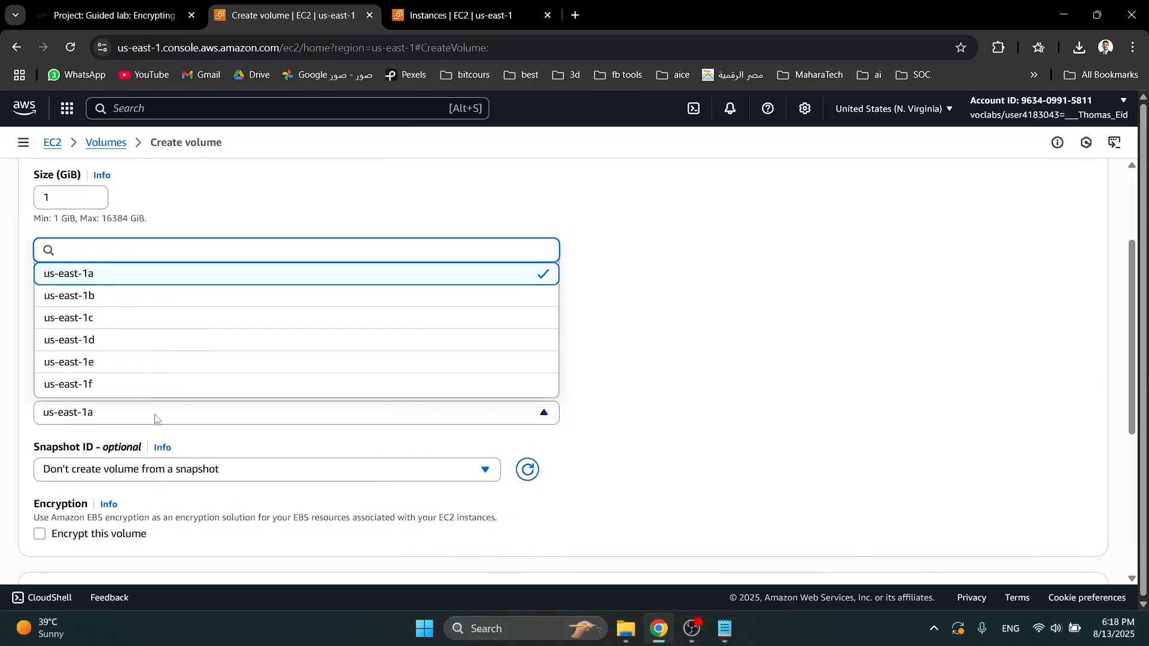
{"action": "left_click", "coordinate": [157, 363]}
{"action": "left_click", "coordinate": [726, 628]}
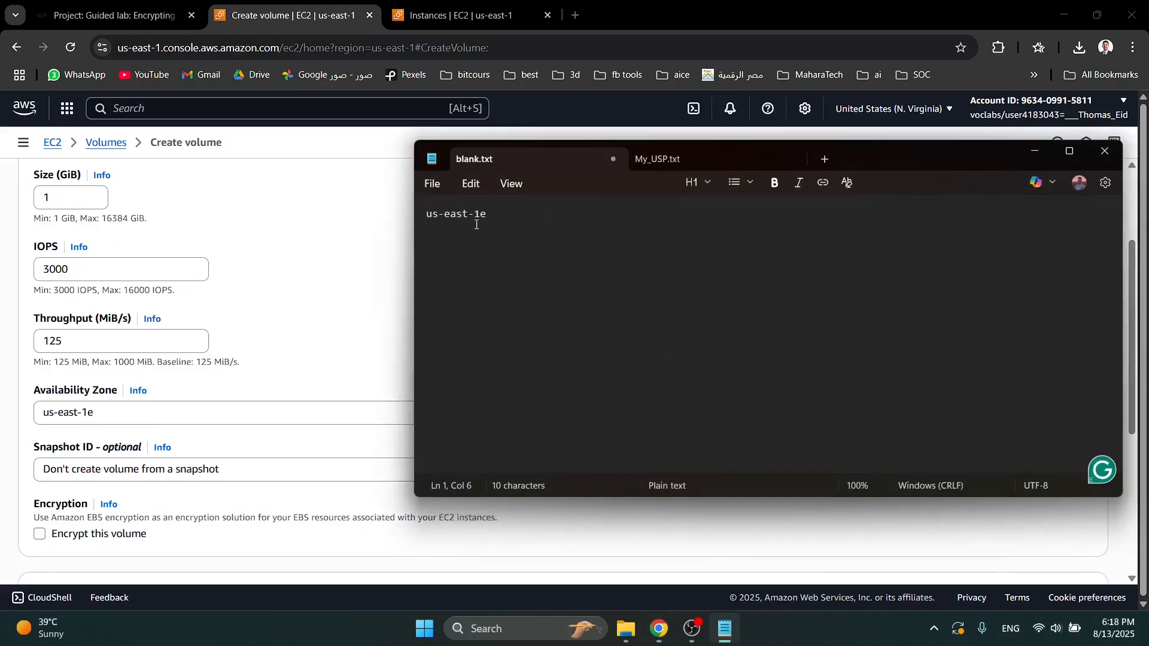
{"action": "left_click_drag", "start_coordinate": [470, 217], "coordinate": [489, 217]}
{"action": "left_click", "coordinate": [267, 352]}
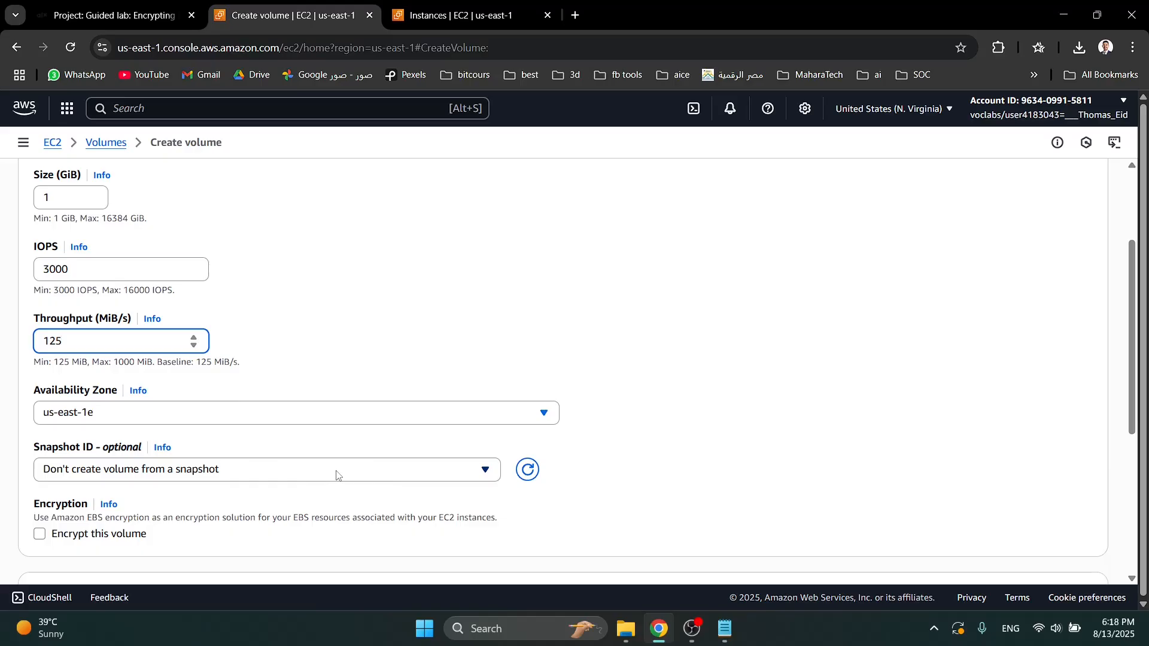
- Enable encryption for the volume with MyKMSKey as its KMS key and create the volume
{"action": "scroll", "coordinate": [337, 475], "scroll_direction": "down", "scroll_amount": 2}
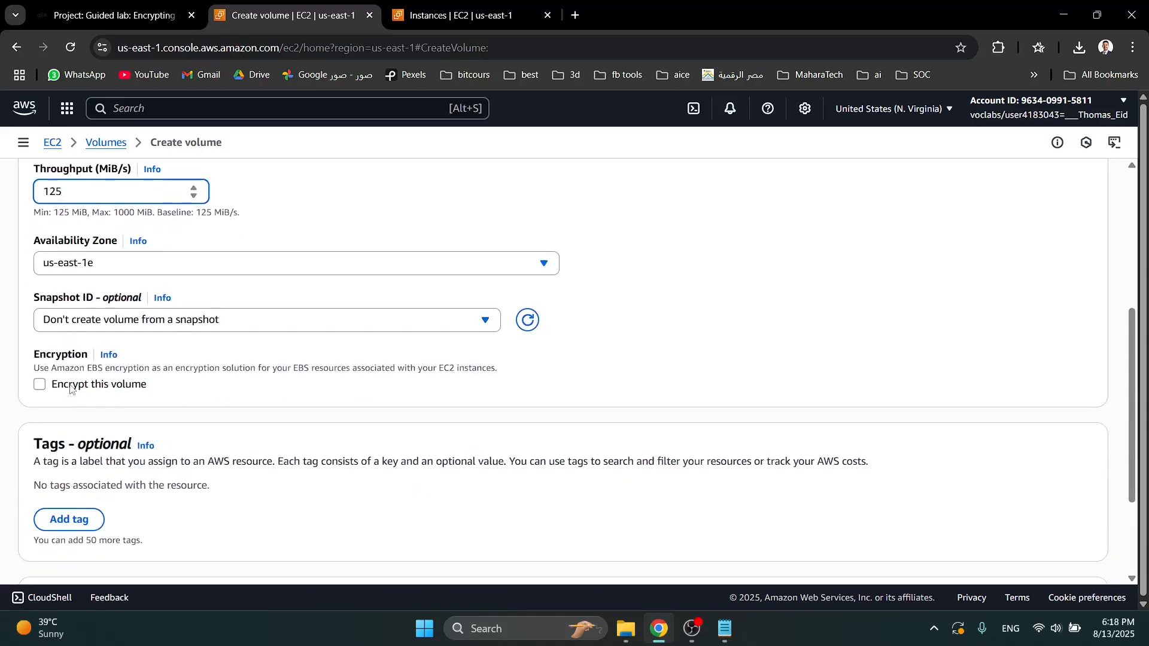
{"action": "left_click", "coordinate": [71, 389]}
{"action": "left_click", "coordinate": [99, 429]}
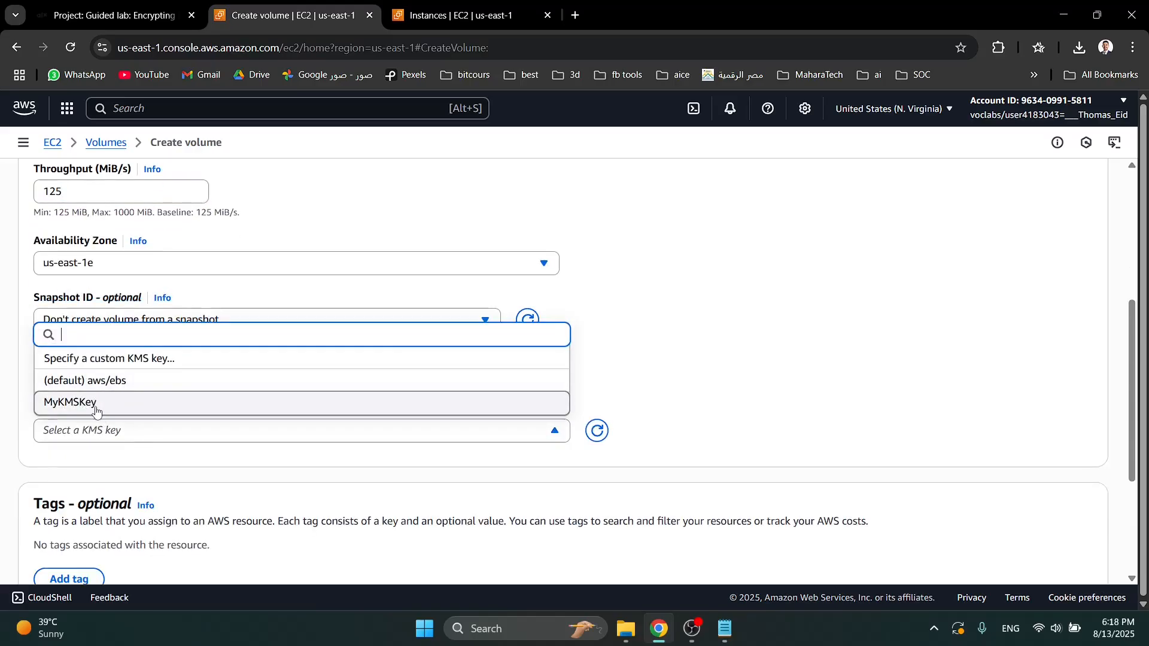
{"action": "left_click", "coordinate": [95, 411]}
{"action": "scroll", "coordinate": [437, 469], "scroll_direction": "down", "scroll_amount": 4}
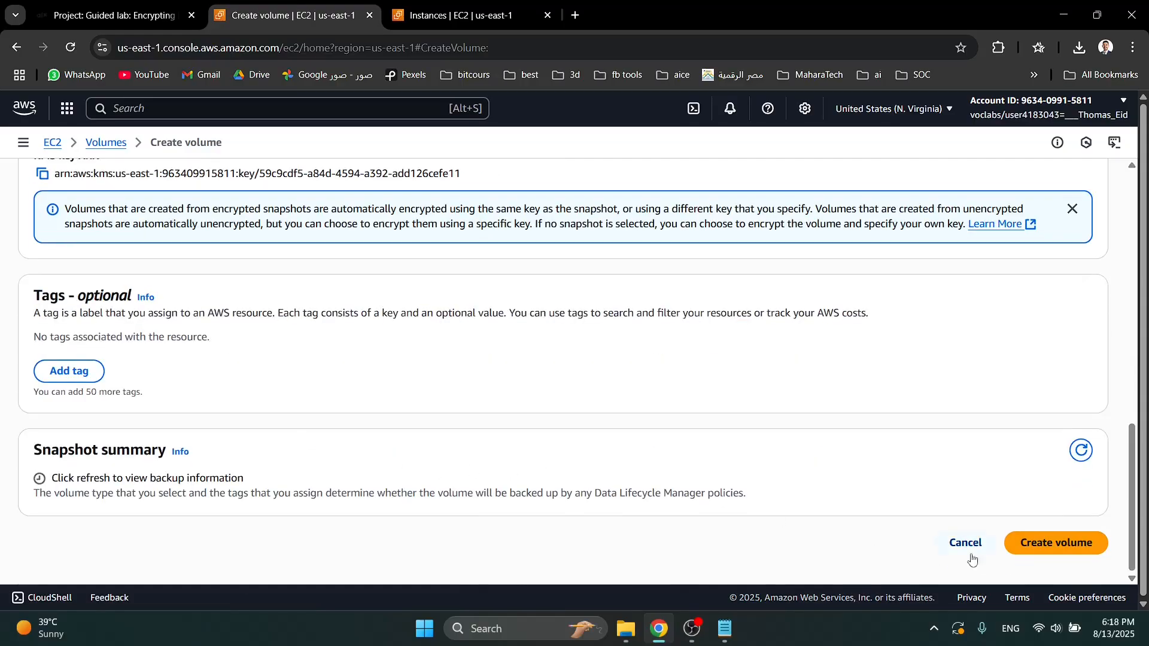
{"action": "left_click", "coordinate": [1056, 543]}
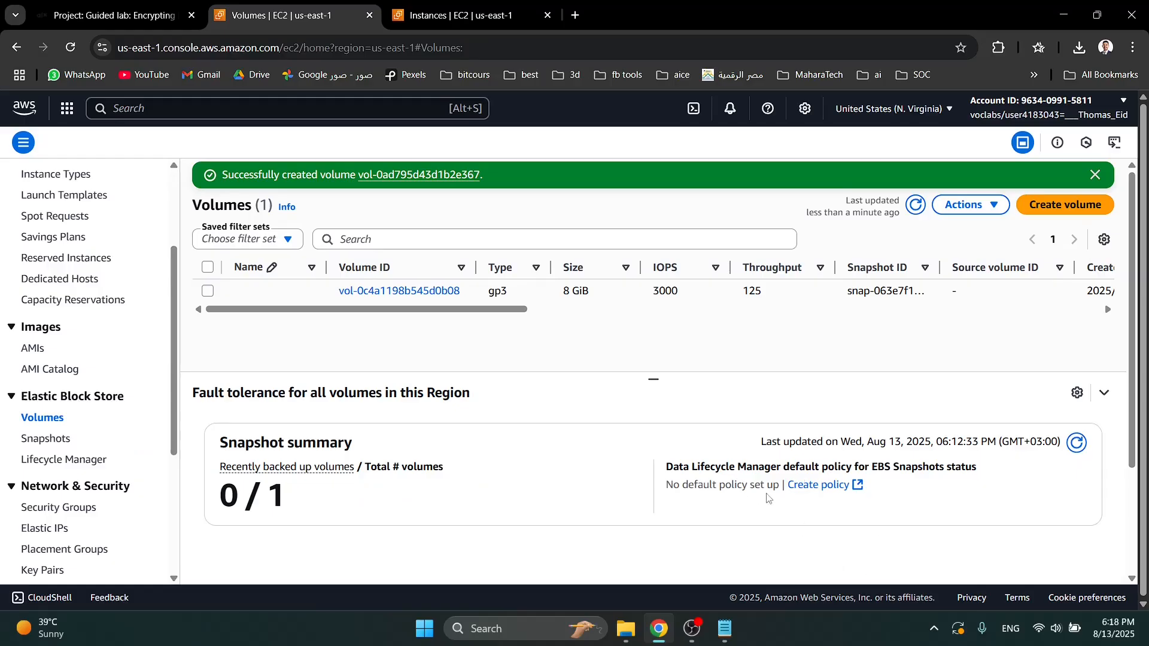
- Refresh the volumes list, check the new 1 GiB volume's state and start attaching it to LabInstance
{"action": "left_click", "coordinate": [915, 205]}
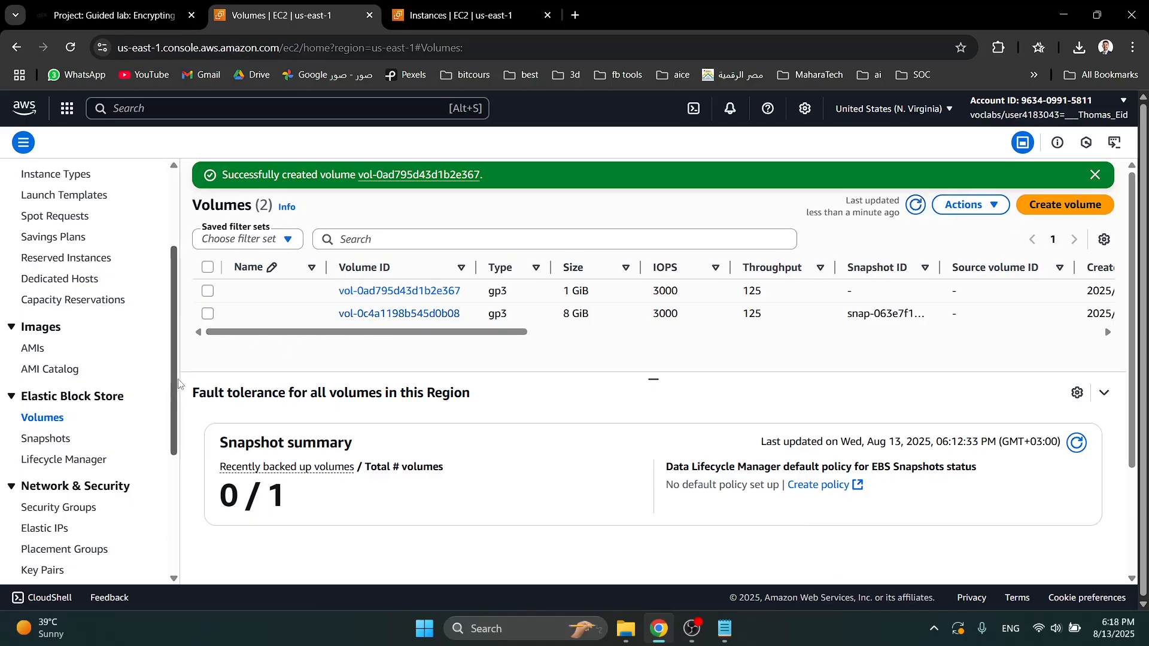
{"action": "left_click", "coordinate": [209, 291]}
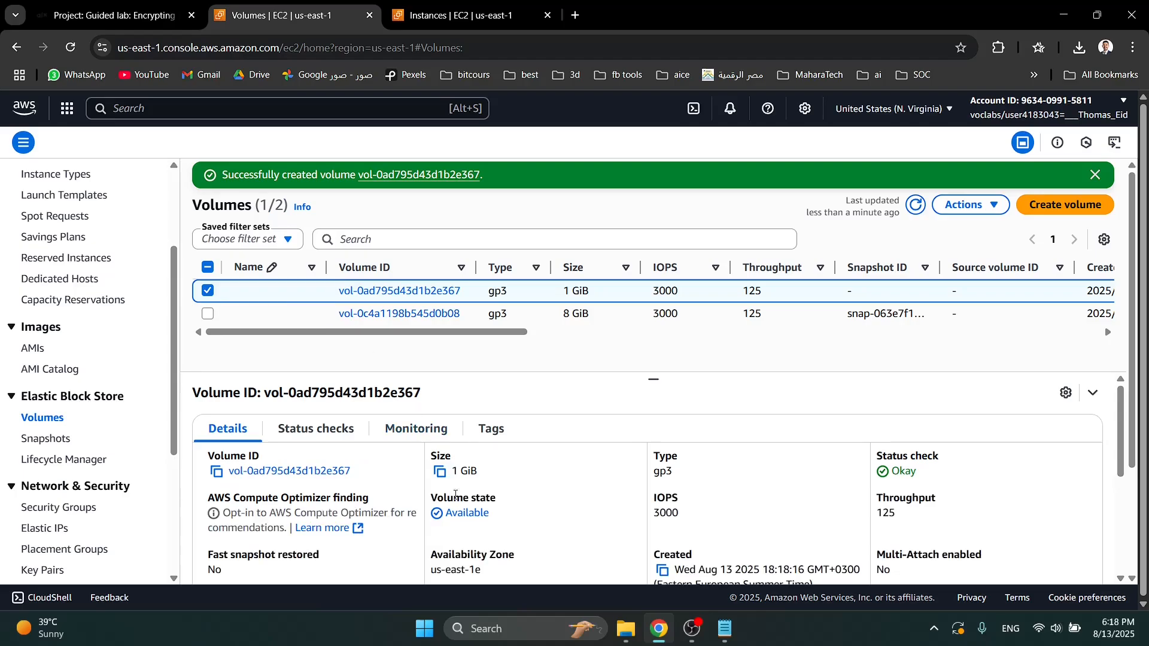
{"action": "double_click", "coordinate": [467, 516]}
{"action": "left_click", "coordinate": [553, 507]}
{"action": "left_click", "coordinate": [960, 206]}
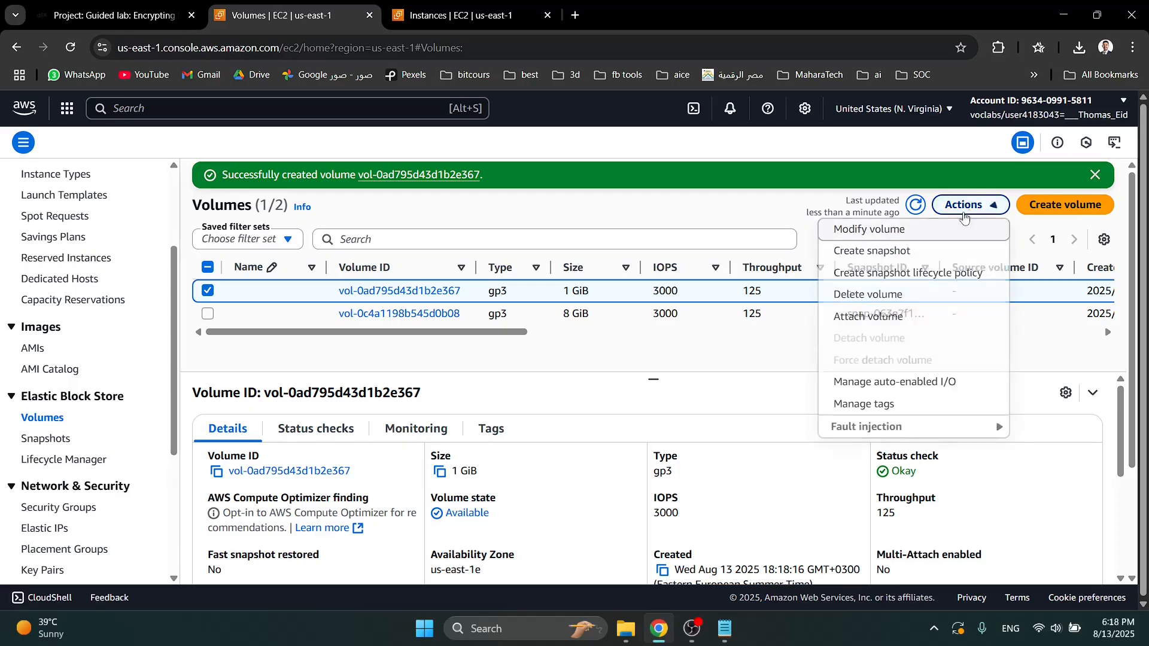
{"action": "left_click", "coordinate": [879, 317]}
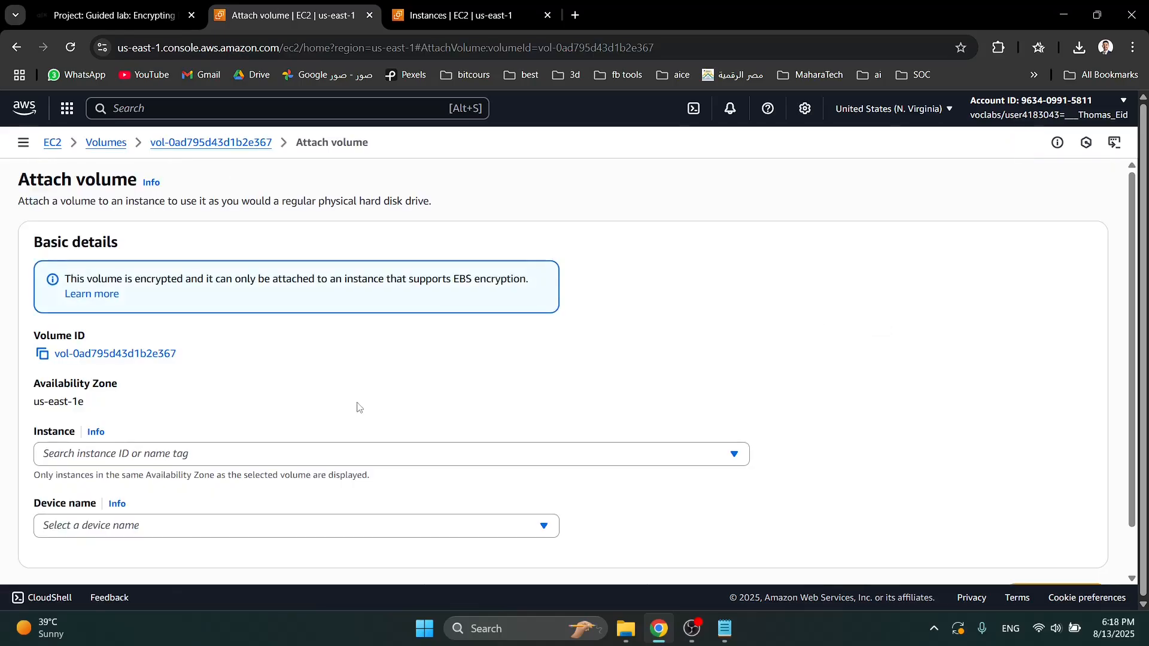
{"action": "left_click", "coordinate": [122, 455]}
{"action": "left_click", "coordinate": [101, 511]}
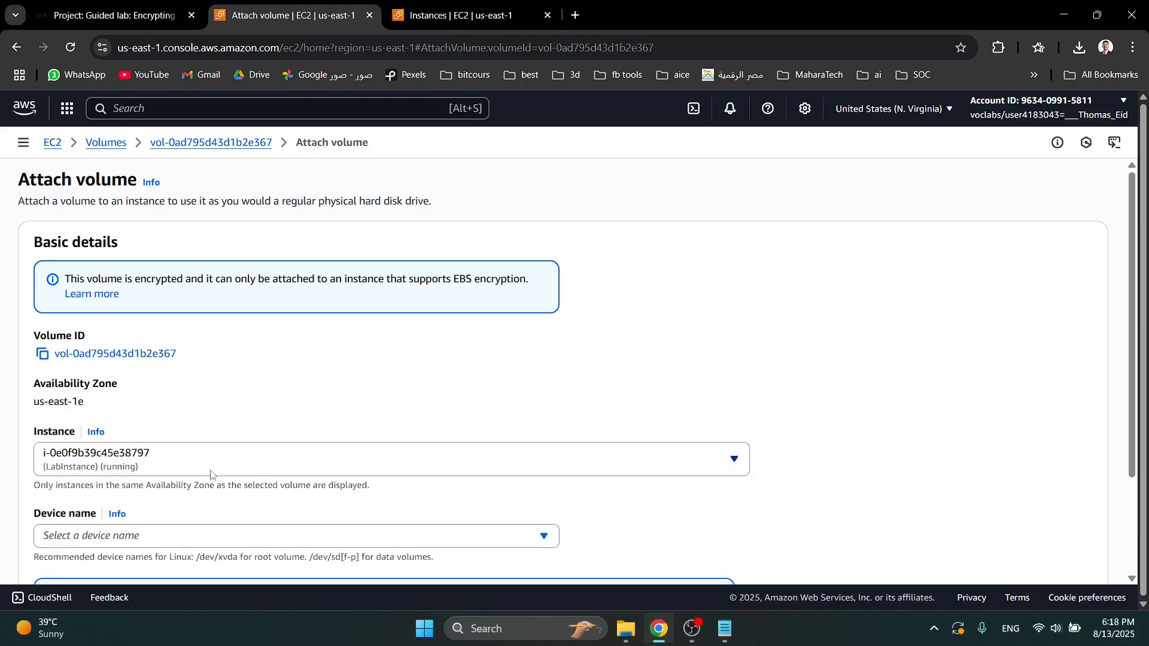
- Set the device name to /dev/sdf and attach the volume to the instance
{"action": "scroll", "coordinate": [258, 457], "scroll_direction": "down", "scroll_amount": 2}
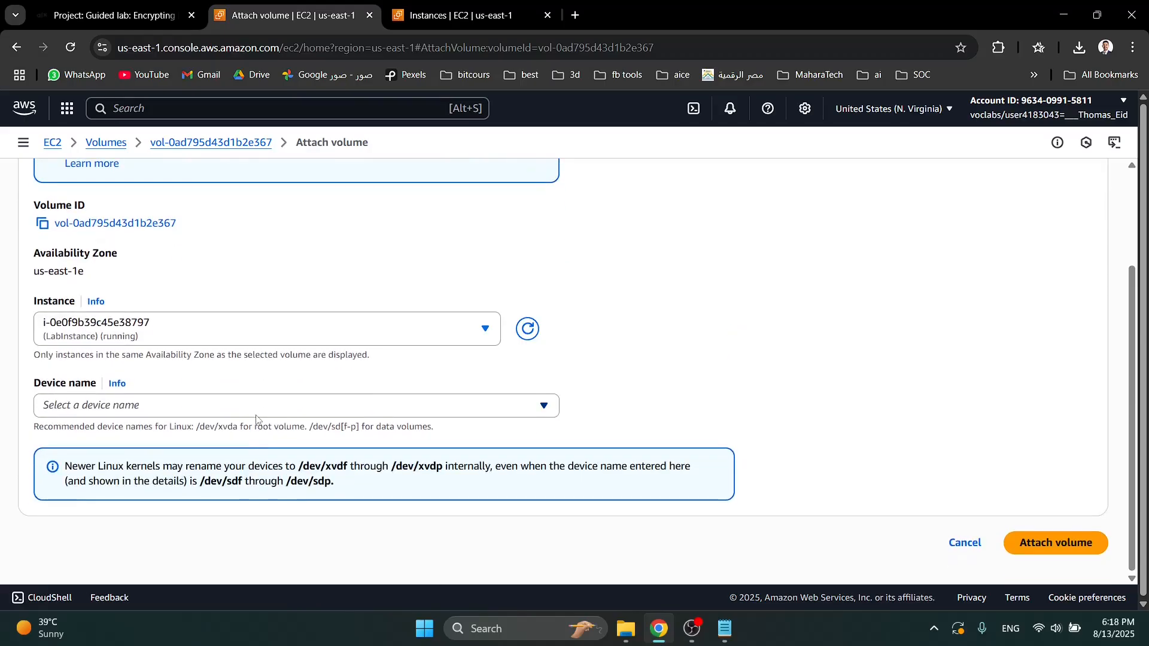
{"action": "left_click", "coordinate": [259, 412]}
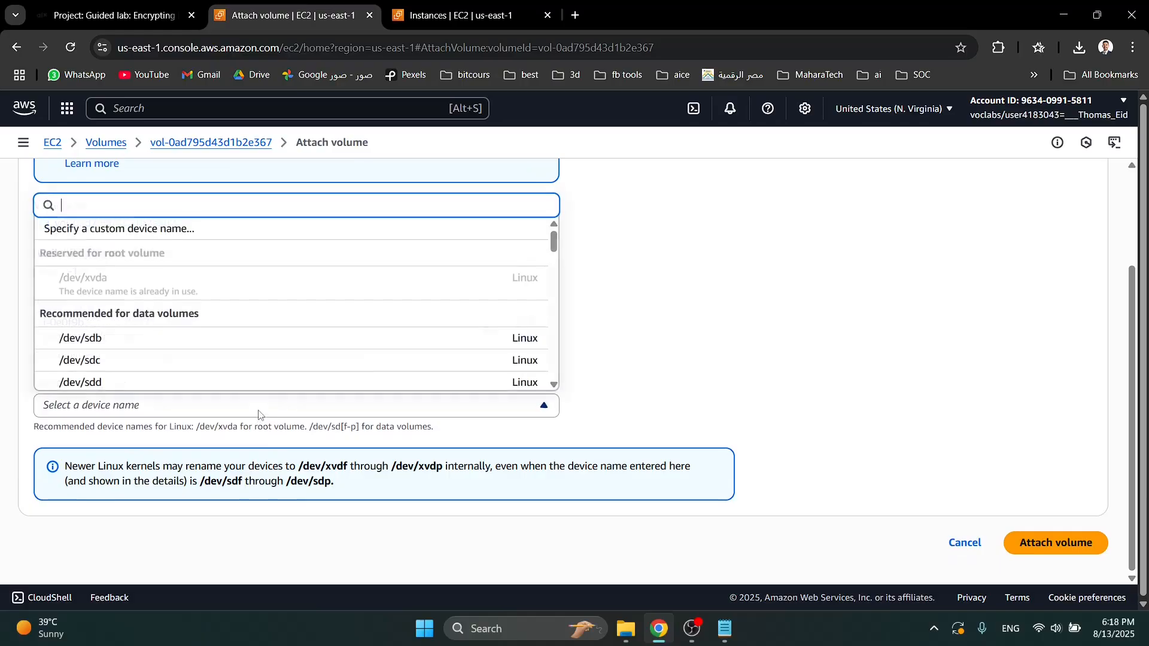
{"action": "left_click", "coordinate": [138, 362]}
{"action": "left_click", "coordinate": [132, 404]}
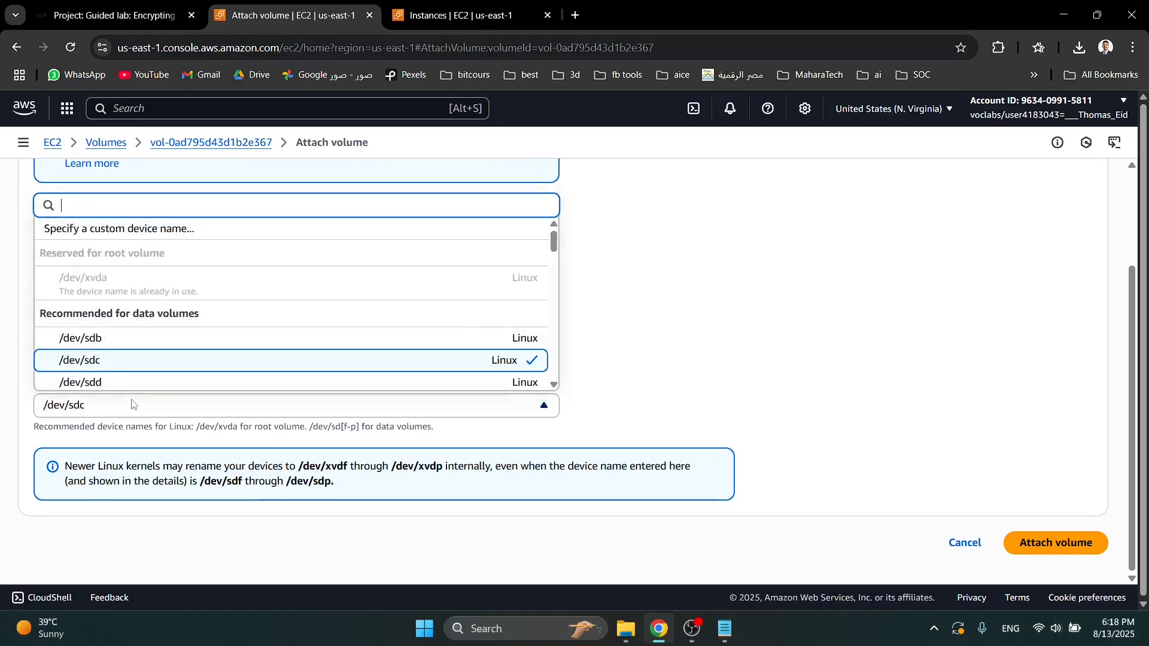
{"action": "scroll", "coordinate": [126, 371], "scroll_direction": "down", "scroll_amount": 1}
{"action": "left_click", "coordinate": [129, 354]}
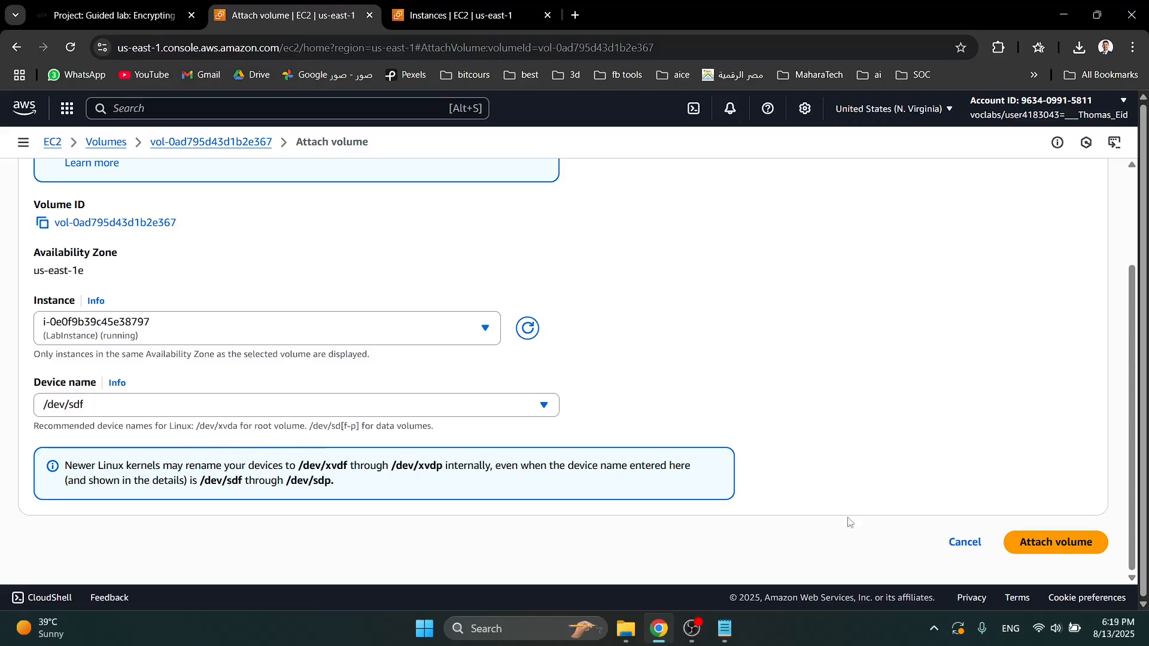
{"action": "left_click", "coordinate": [1035, 544]}
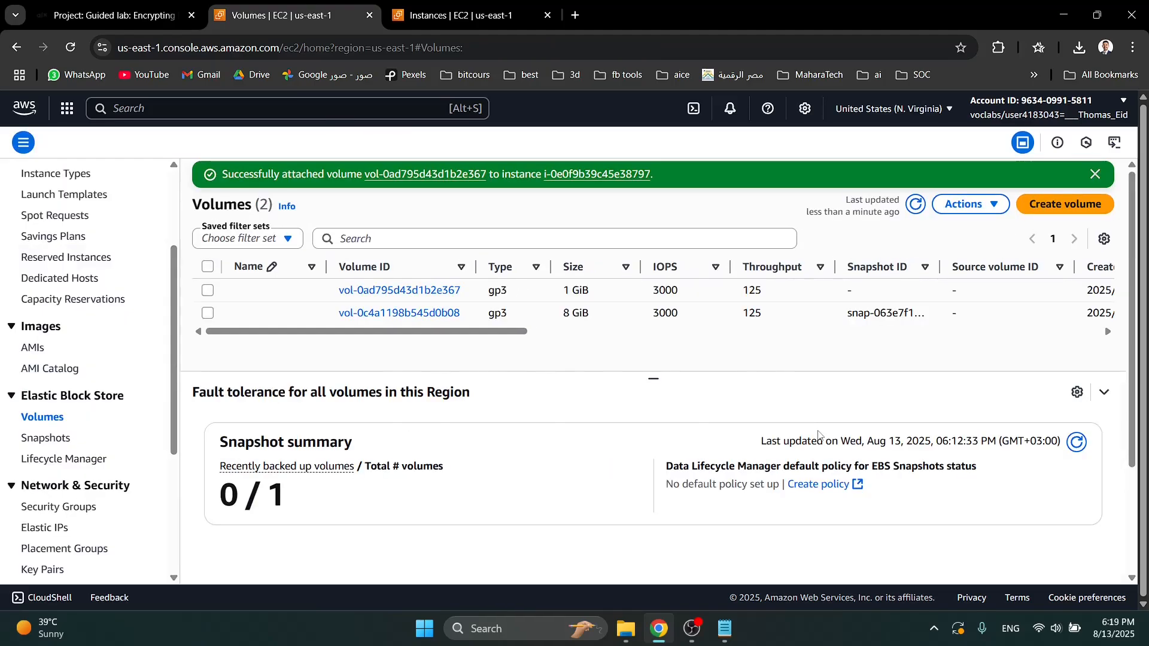
- Consult the lab's Task 4 instructions and open the customer managed keys in Key Management Service
{"action": "triple_click", "coordinate": [488, 376]}
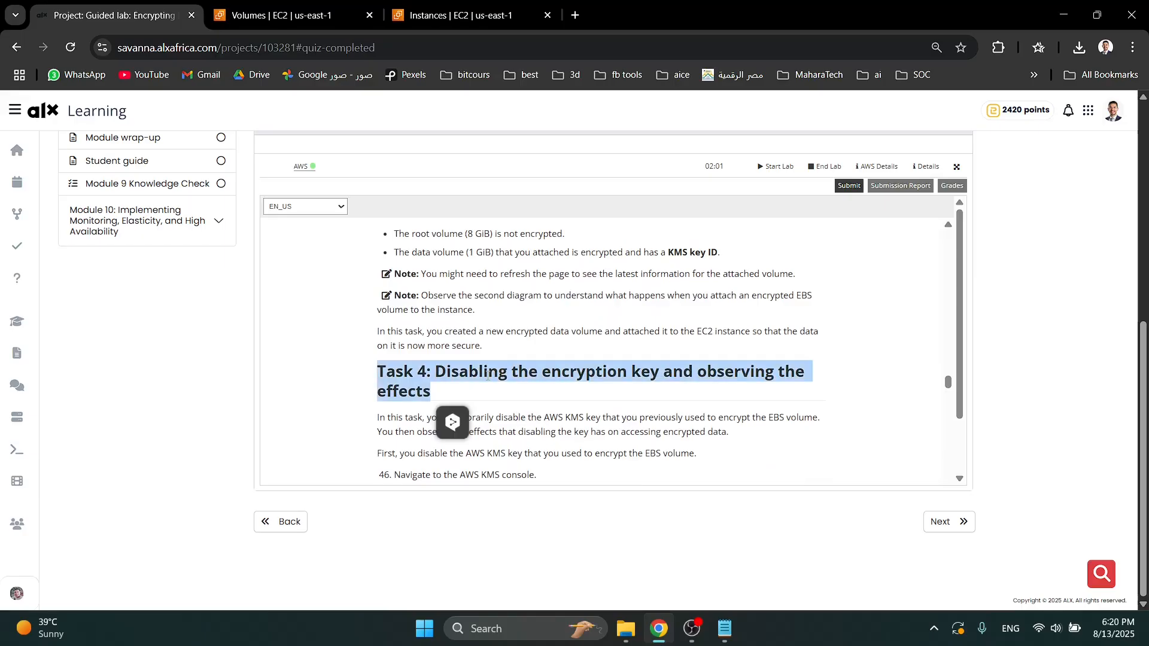
{"action": "left_click", "coordinate": [488, 374]}
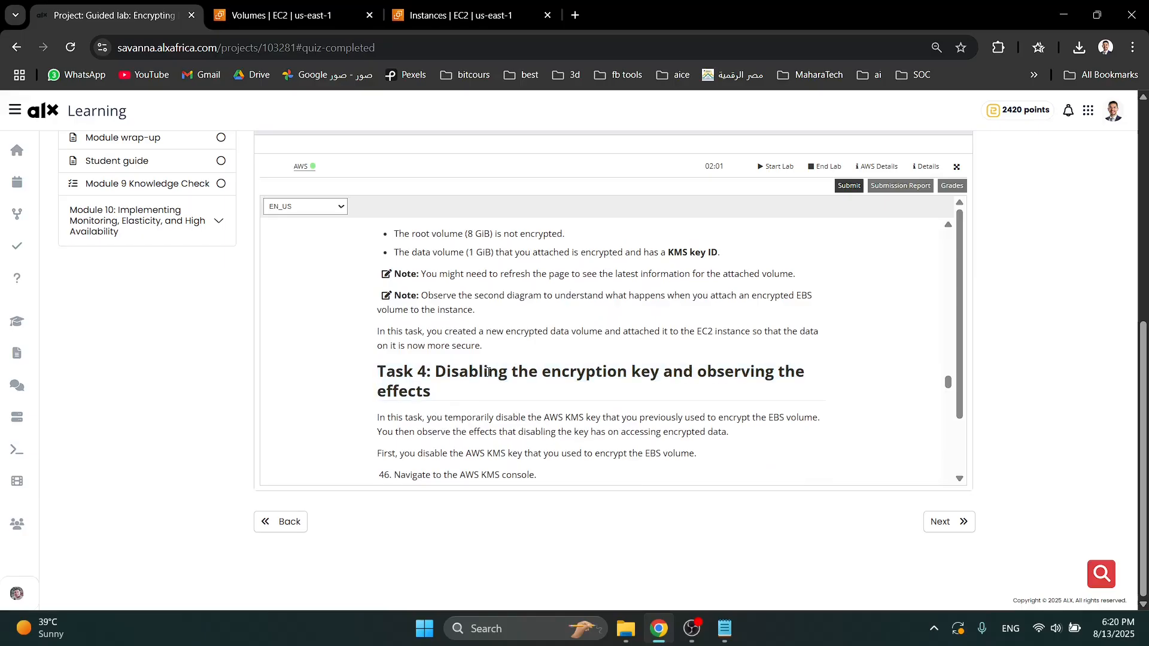
{"action": "left_click", "coordinate": [284, 15]}
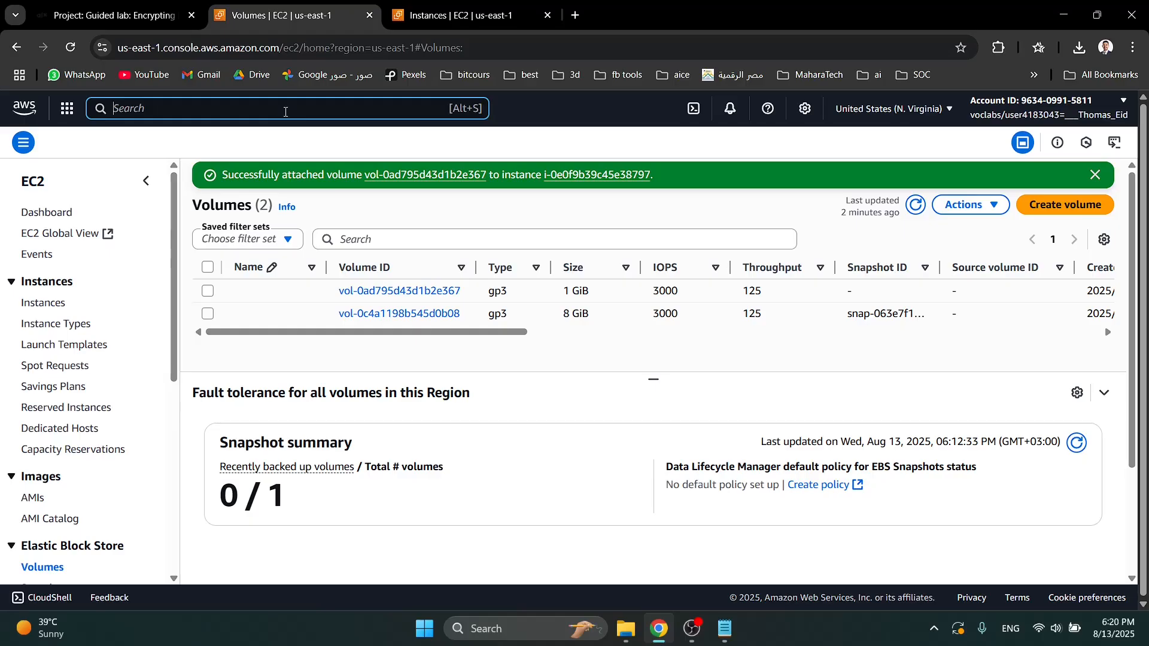
{"action": "left_click", "coordinate": [285, 112]}
{"action": "type", "text": "kms"}
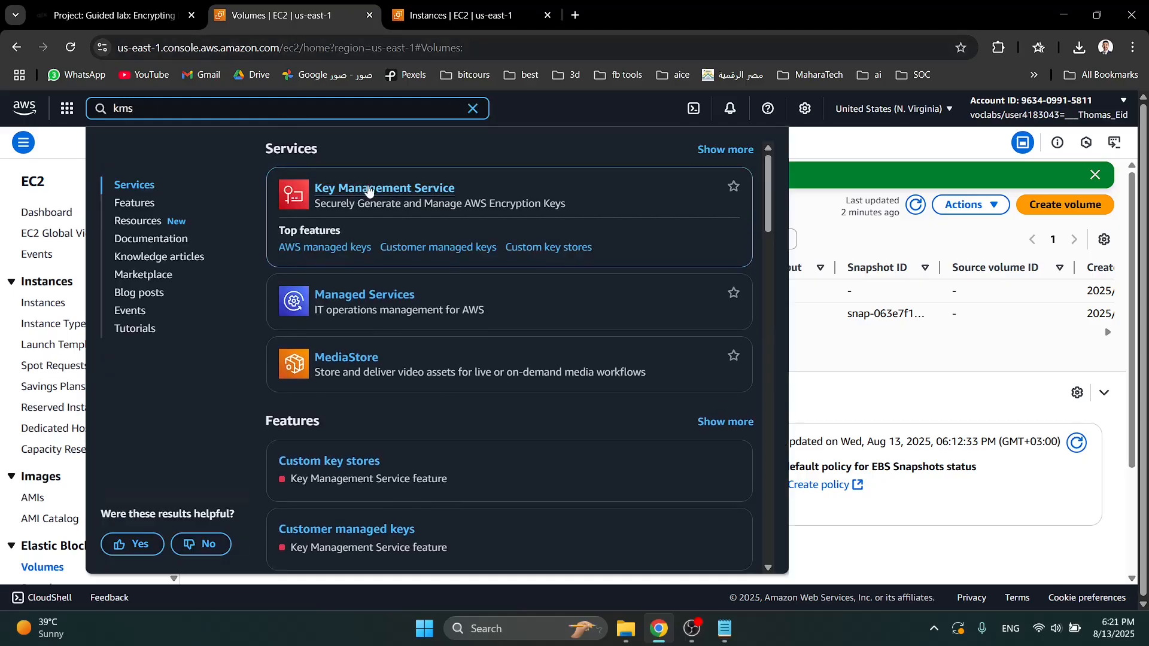
{"action": "left_click", "coordinate": [371, 189]}
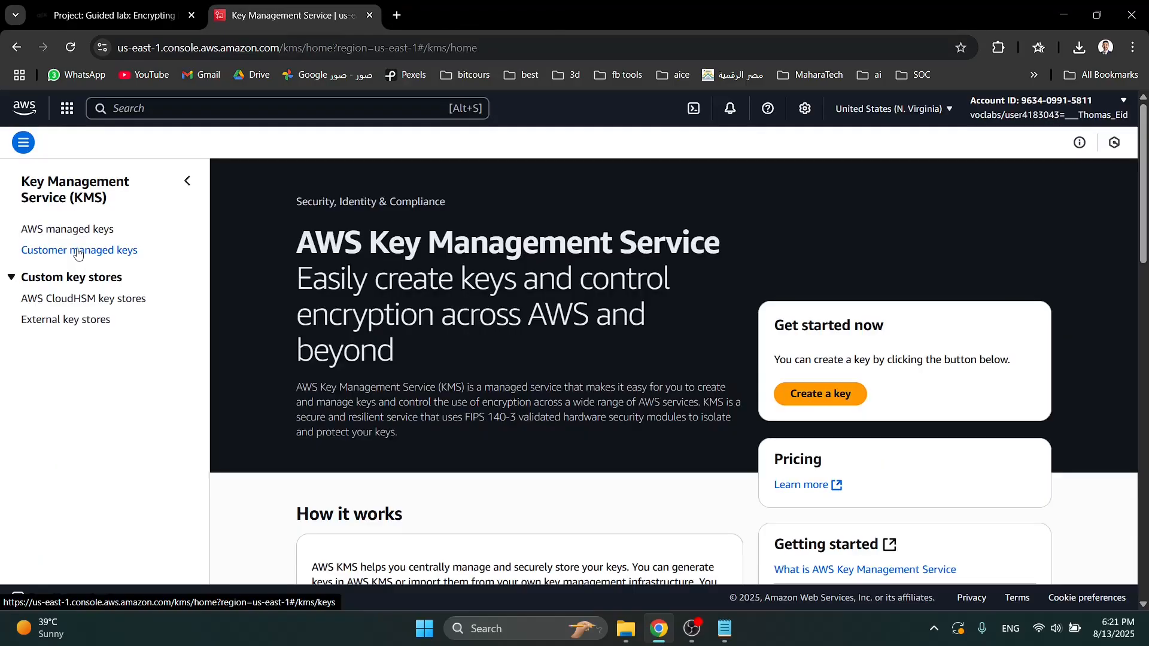
{"action": "left_click", "coordinate": [78, 251]}
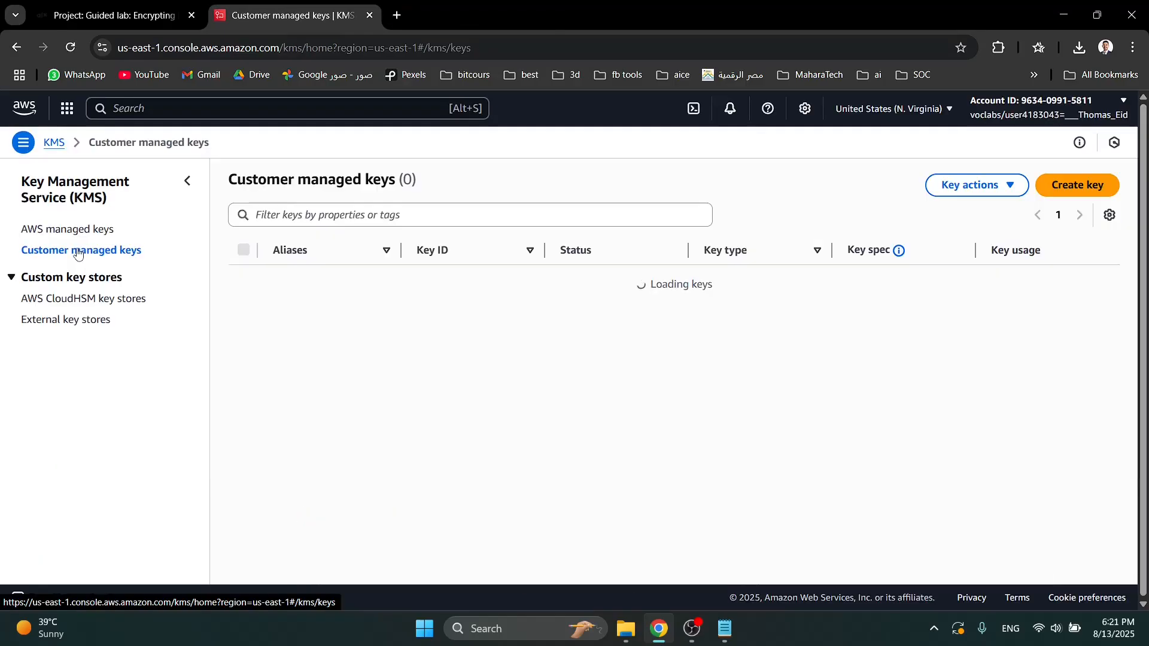
- Disable MyKMSKey and confirm that the key should be disabled
{"action": "left_click", "coordinate": [244, 280]}
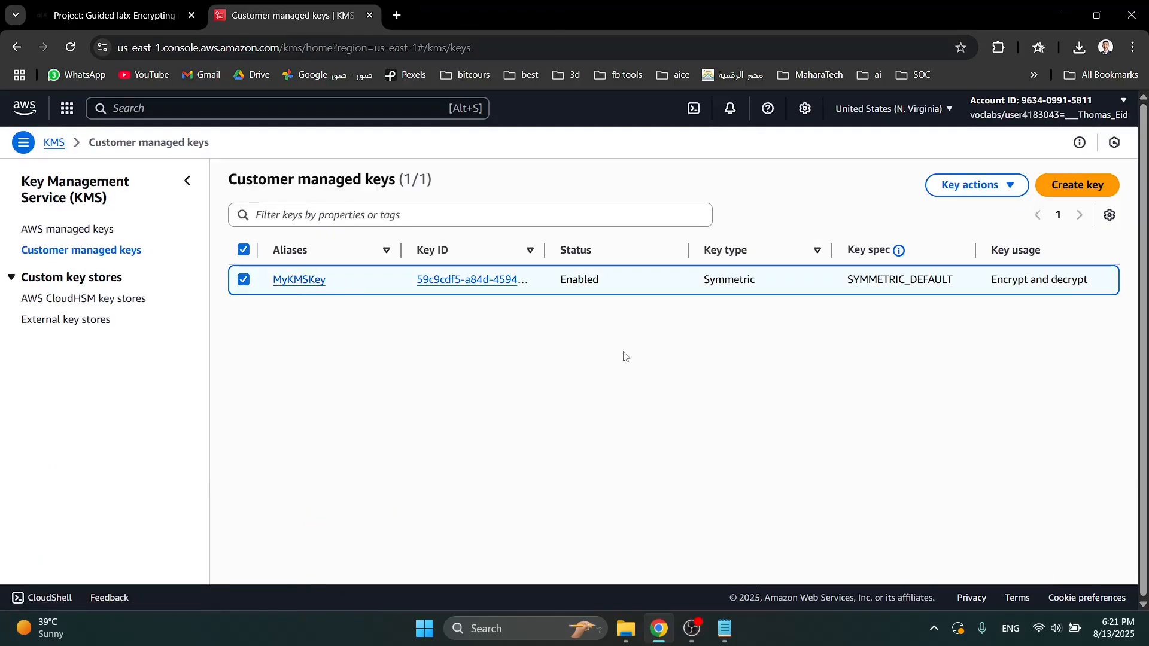
{"action": "left_click", "coordinate": [951, 191]}
{"action": "left_click", "coordinate": [957, 231]}
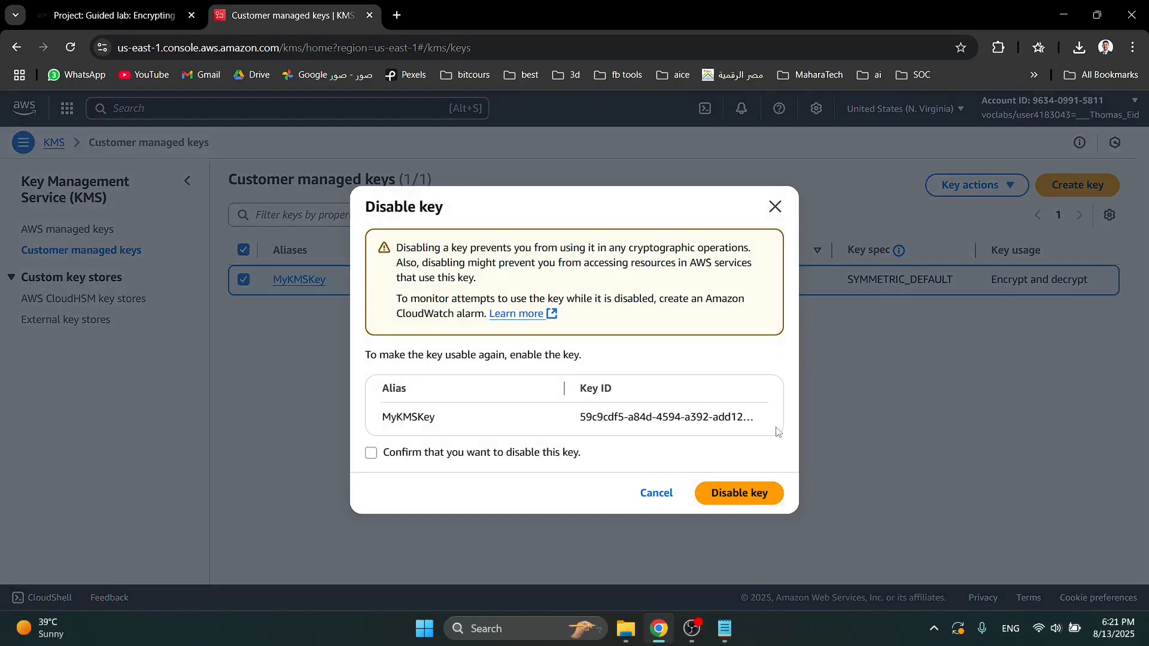
{"action": "left_click", "coordinate": [480, 456]}
{"action": "left_click", "coordinate": [733, 494]}
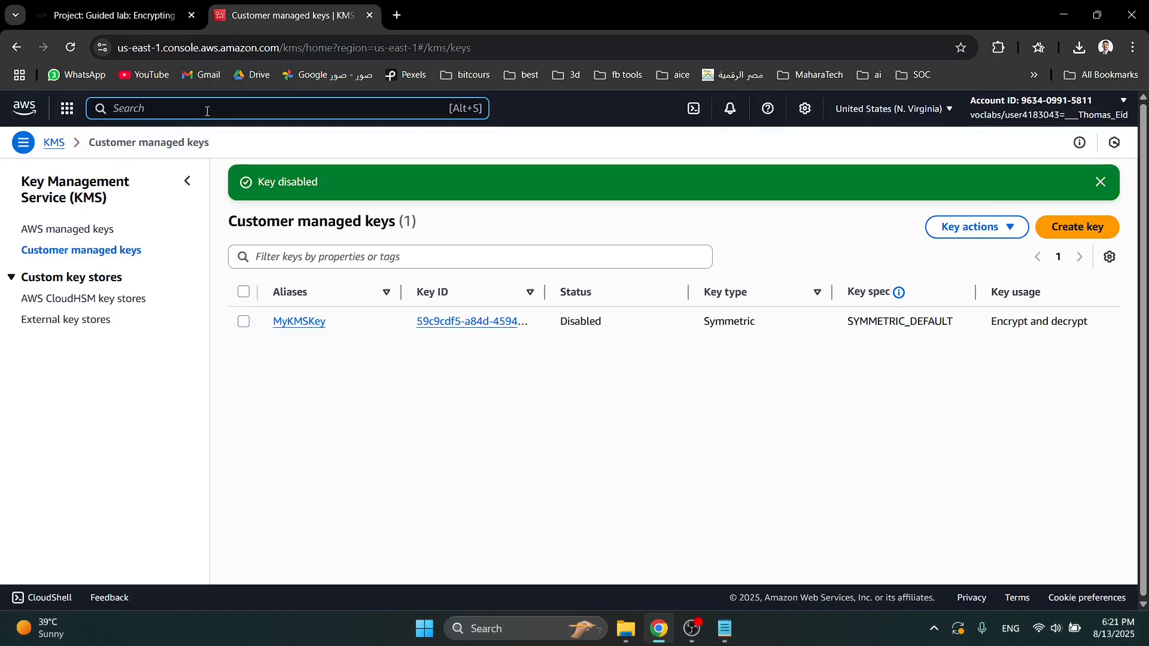
- Open the EC2 instances list, select LabInstance, and go on to the Elastic Block Store volumes
{"action": "left_click", "coordinate": [207, 111]}
{"action": "type", "text": "ec2"}
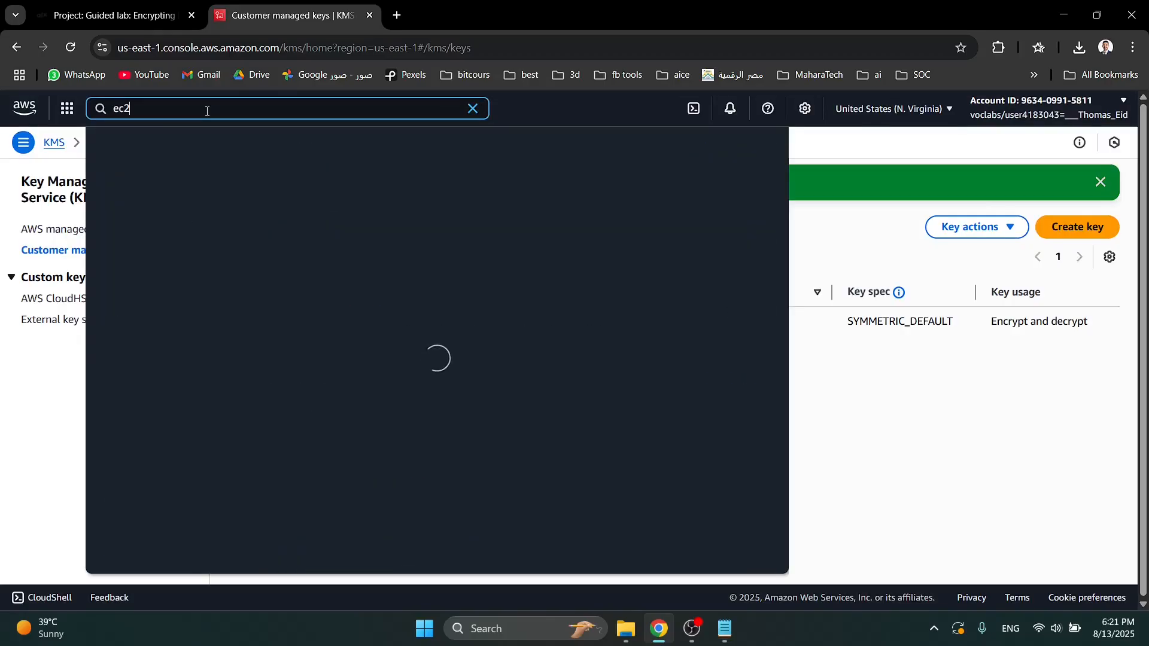
{"action": "left_click", "coordinate": [333, 193]}
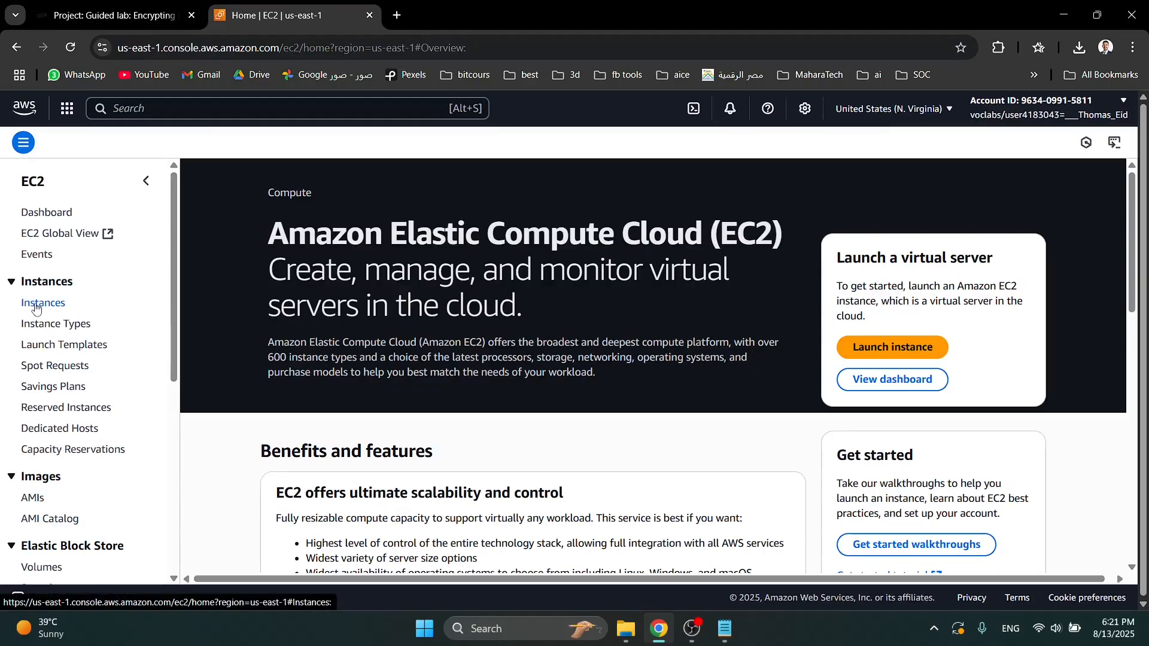
{"action": "left_click", "coordinate": [35, 305]}
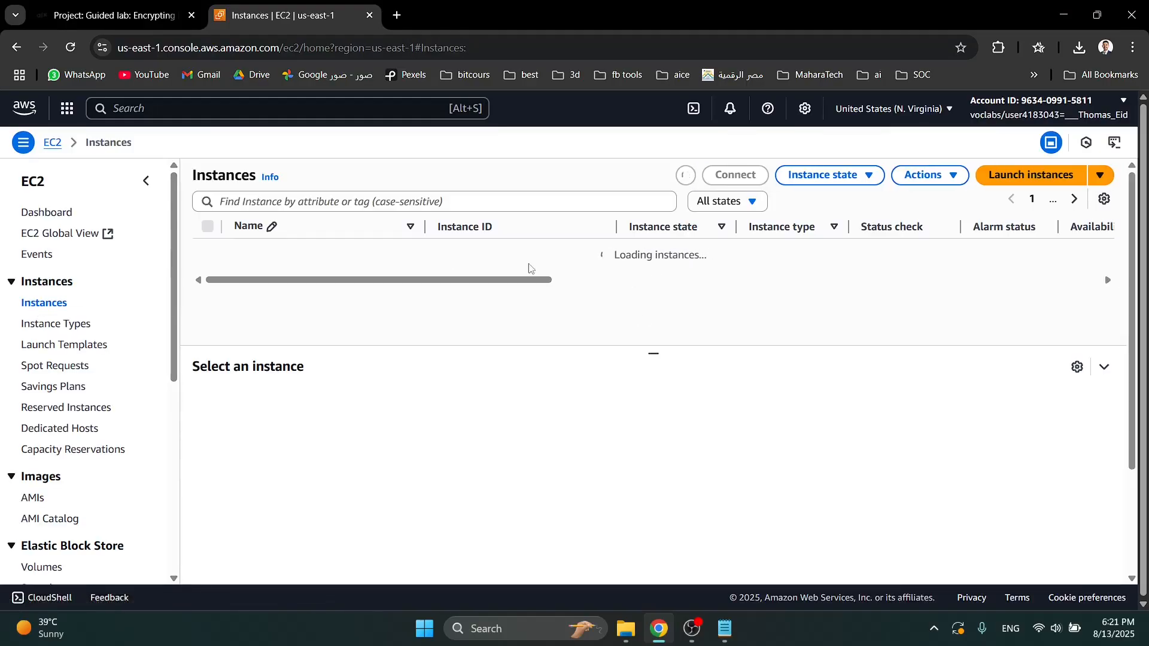
{"action": "left_click", "coordinate": [208, 251]}
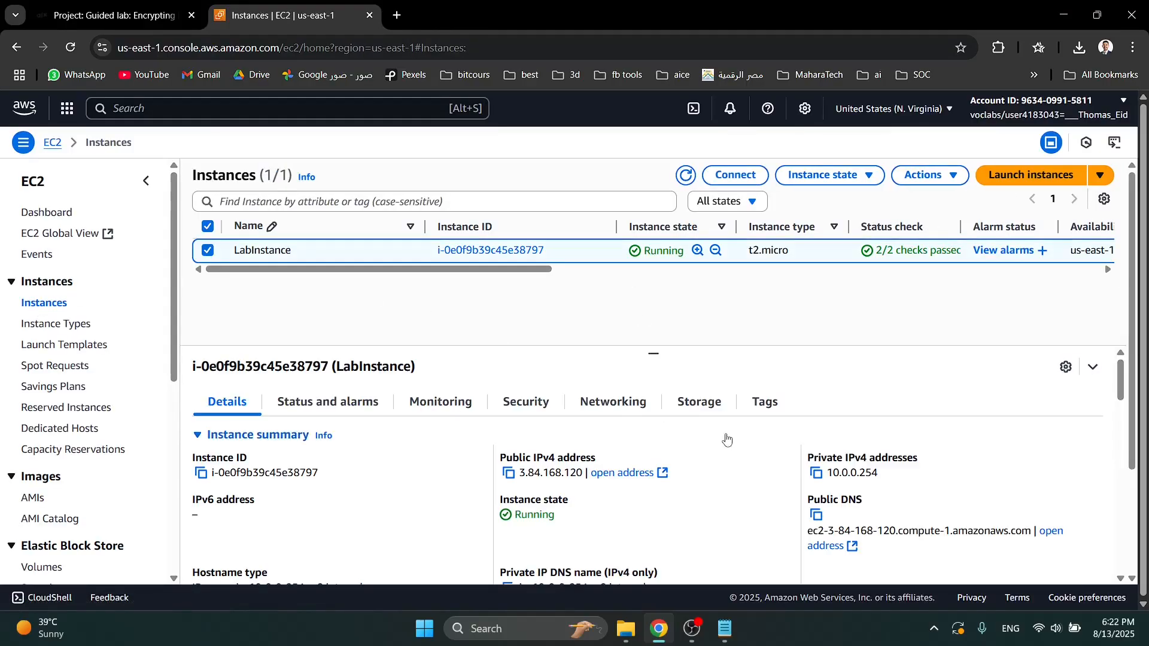
{"action": "scroll", "coordinate": [87, 368], "scroll_direction": "down", "scroll_amount": 4}
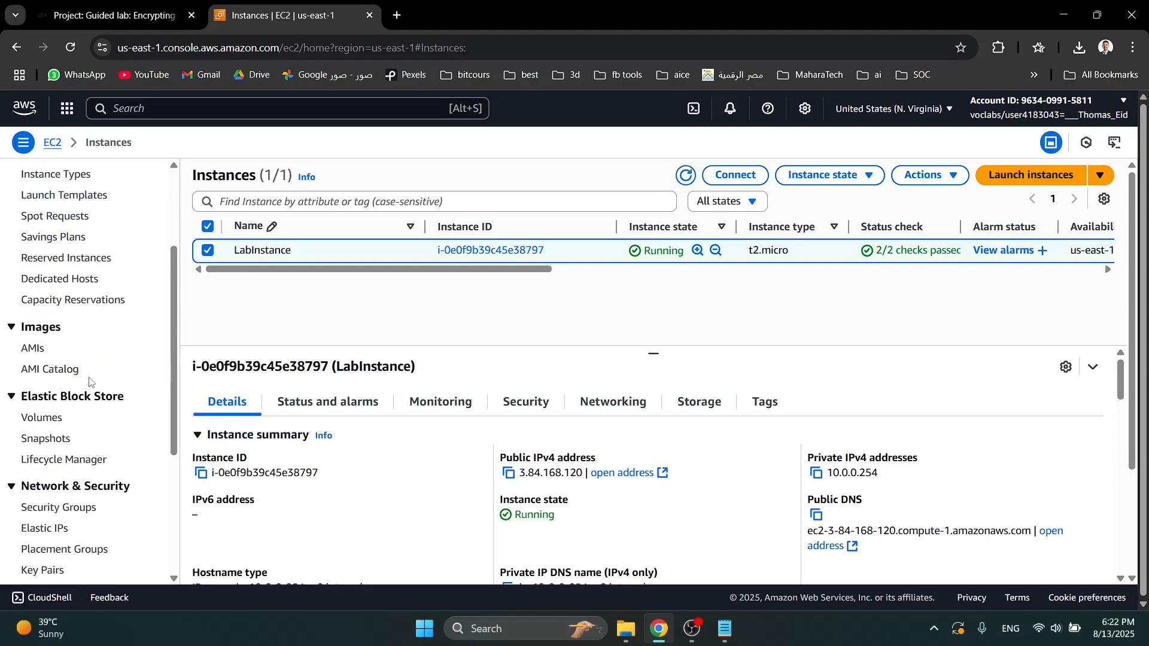
{"action": "left_click", "coordinate": [34, 346]}
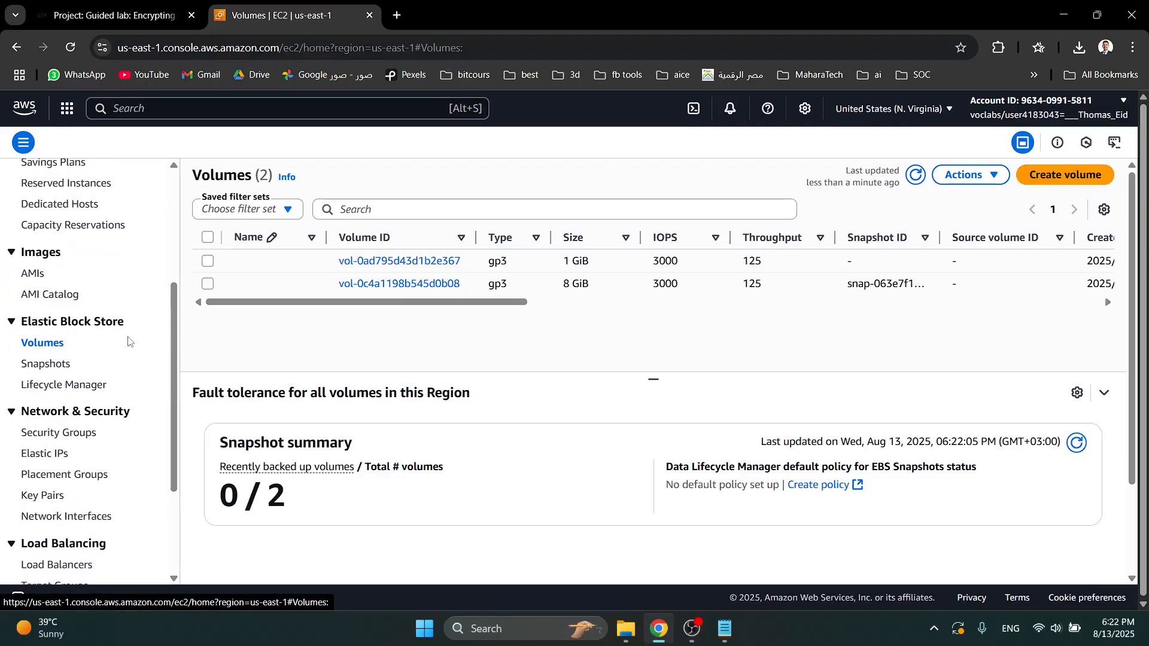
- Detach the encrypted 1 GiB volume from its instance and confirm the detachment
{"action": "left_click", "coordinate": [208, 262]}
{"action": "left_click", "coordinate": [956, 187]}
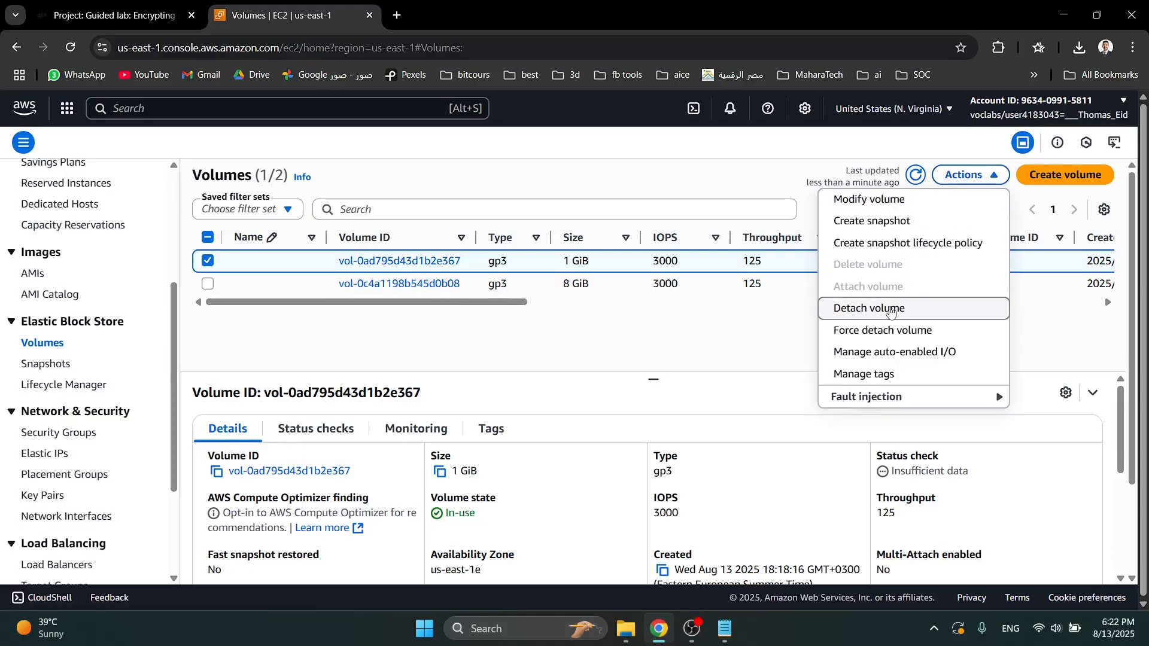
{"action": "left_click", "coordinate": [891, 310]}
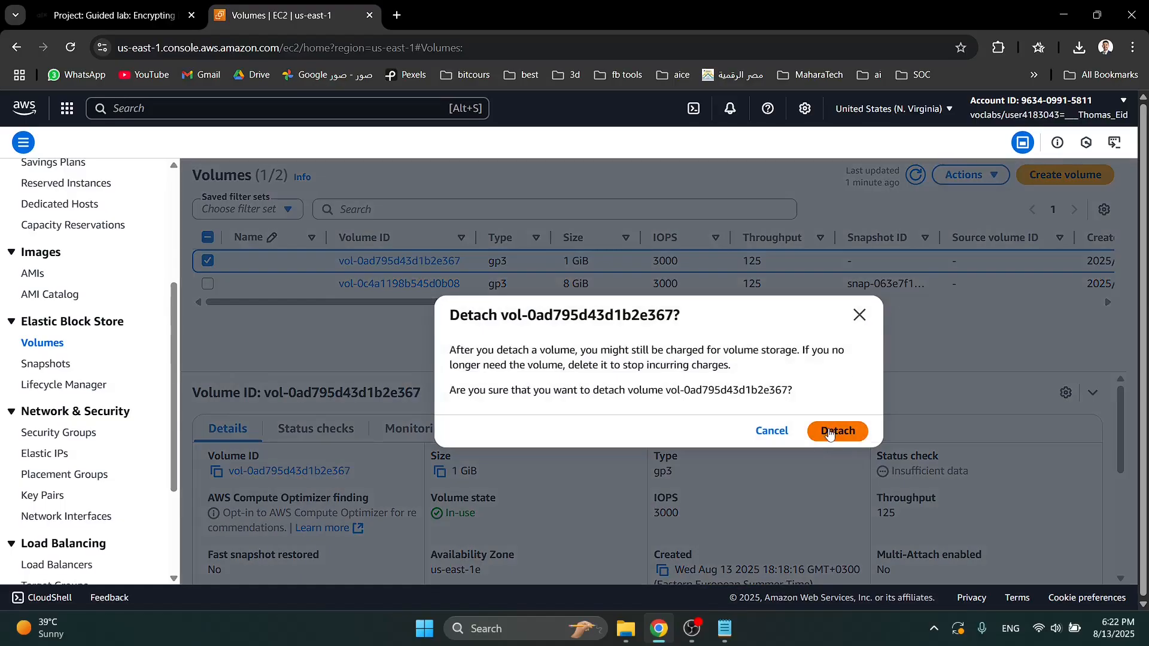
{"action": "left_click", "coordinate": [833, 432]}
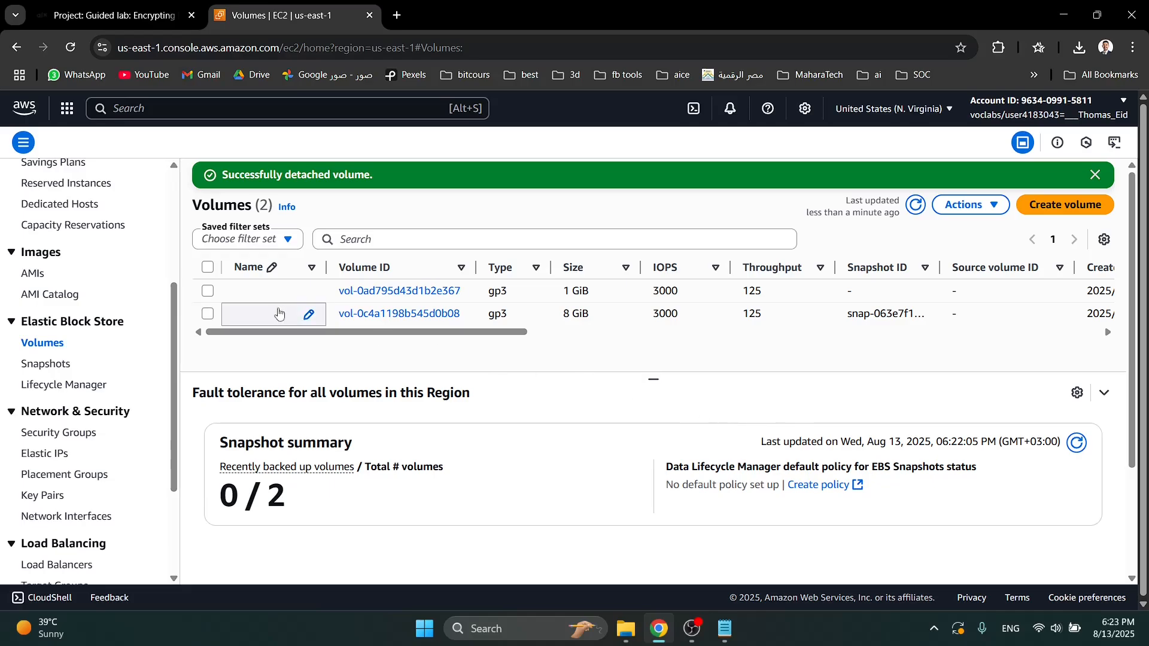
- Refresh the volumes list and reselect the 1 GiB volume to check its state
{"action": "left_click", "coordinate": [207, 291]}
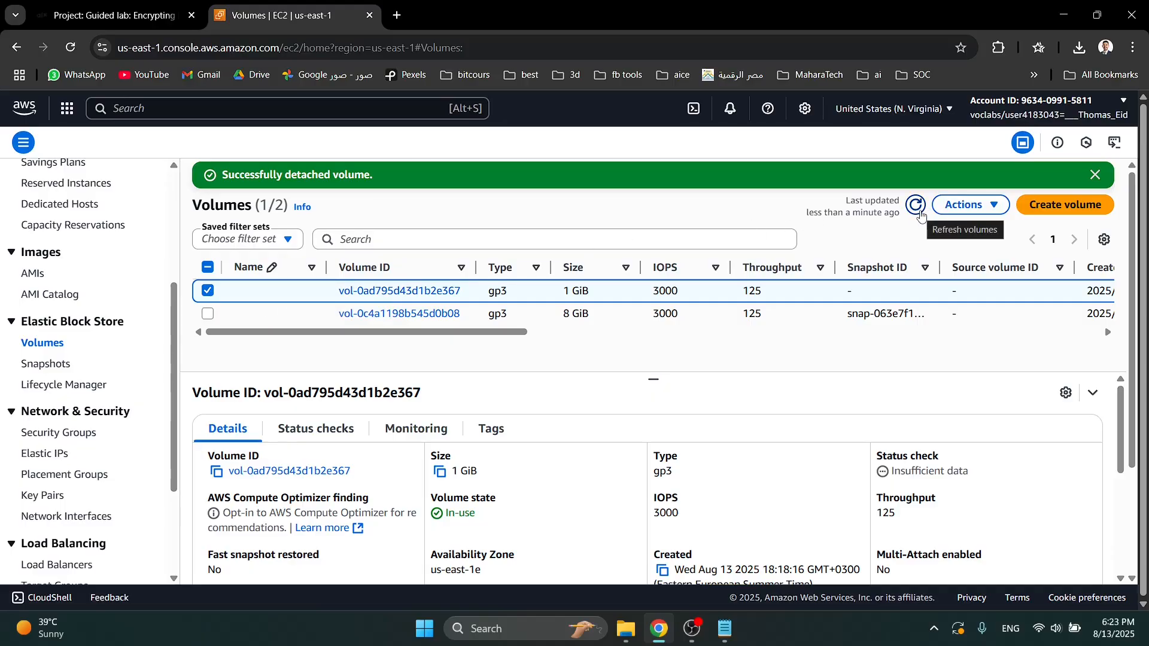
{"action": "left_click", "coordinate": [958, 206]}
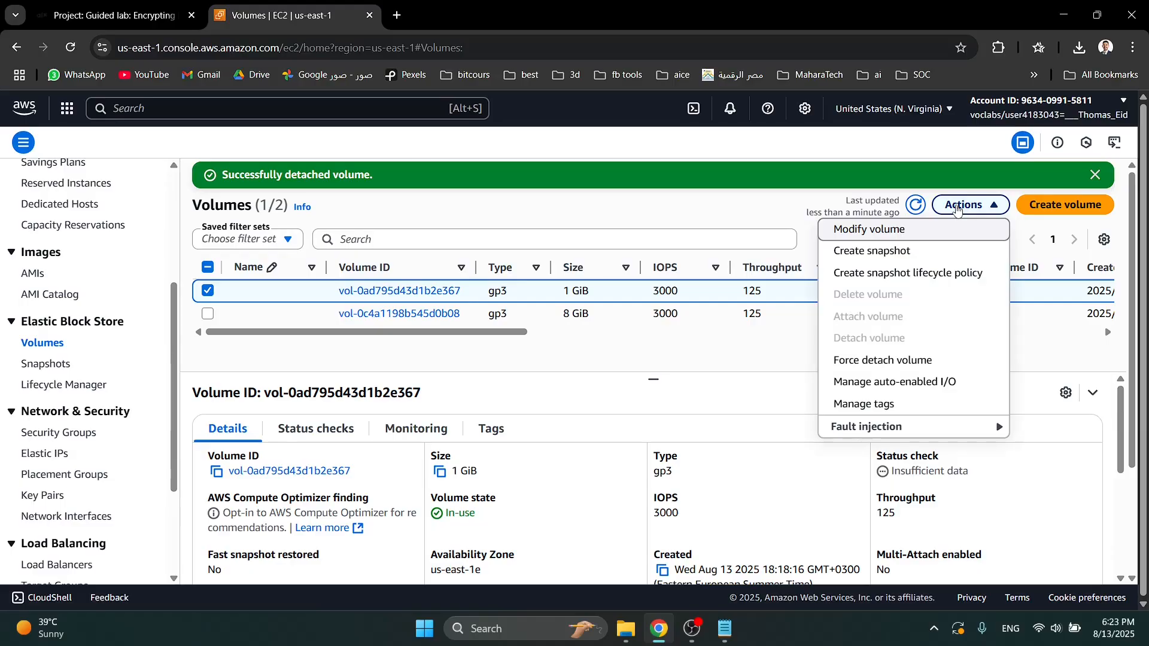
{"action": "left_click", "coordinate": [958, 205]}
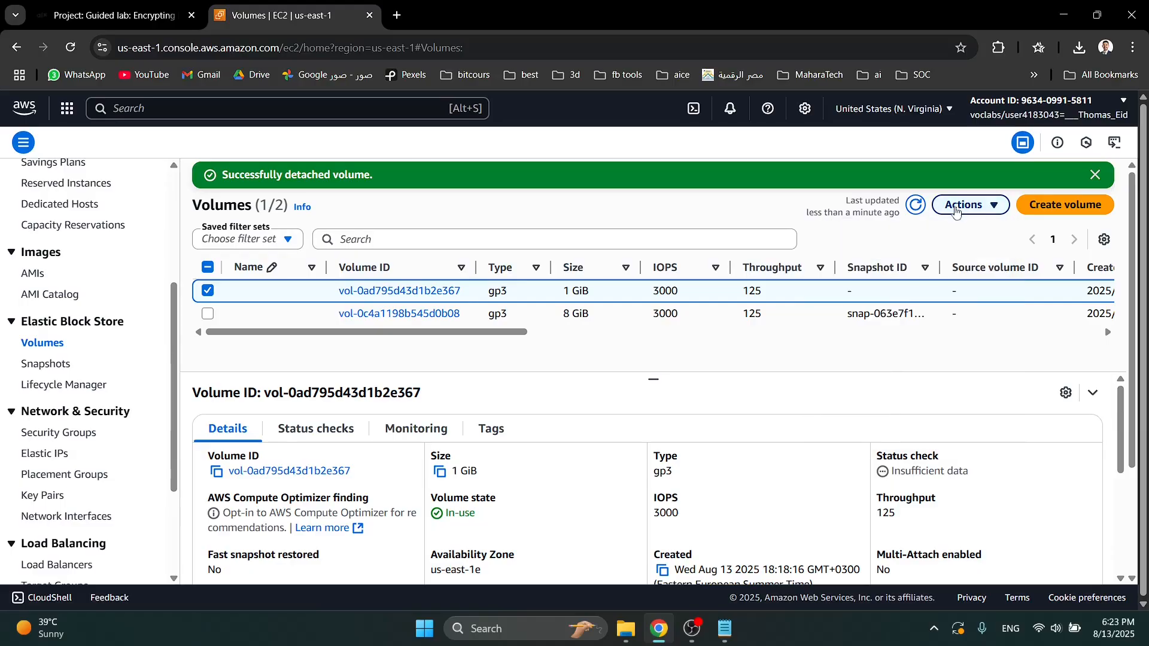
{"action": "left_click", "coordinate": [917, 206]}
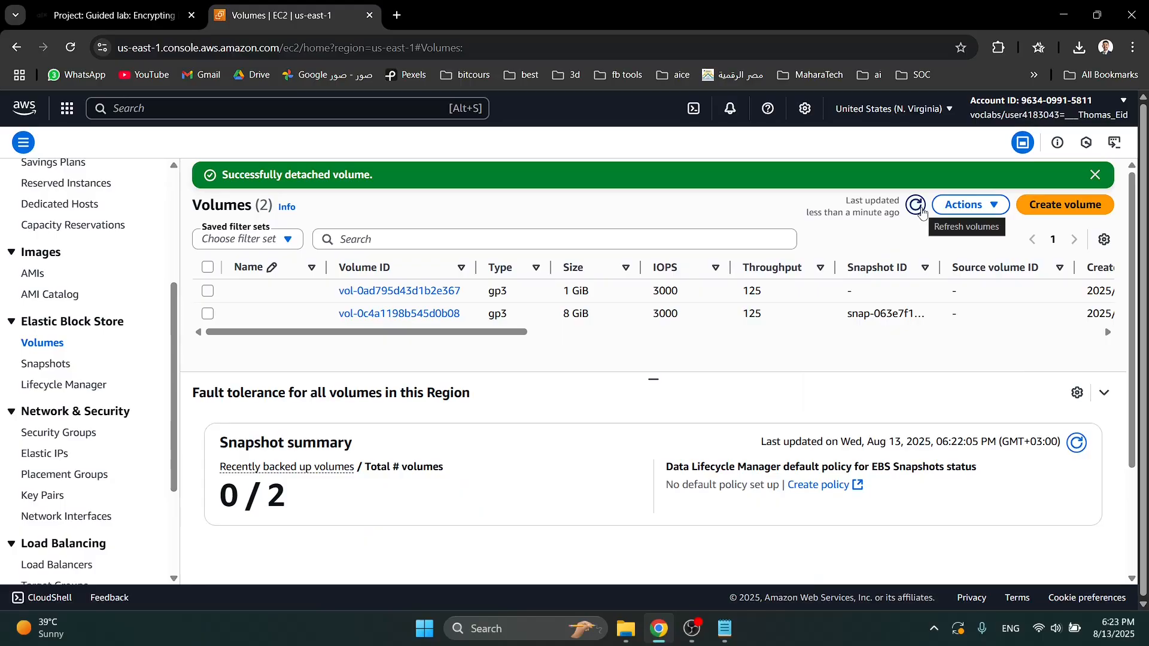
{"action": "left_click", "coordinate": [207, 291]}
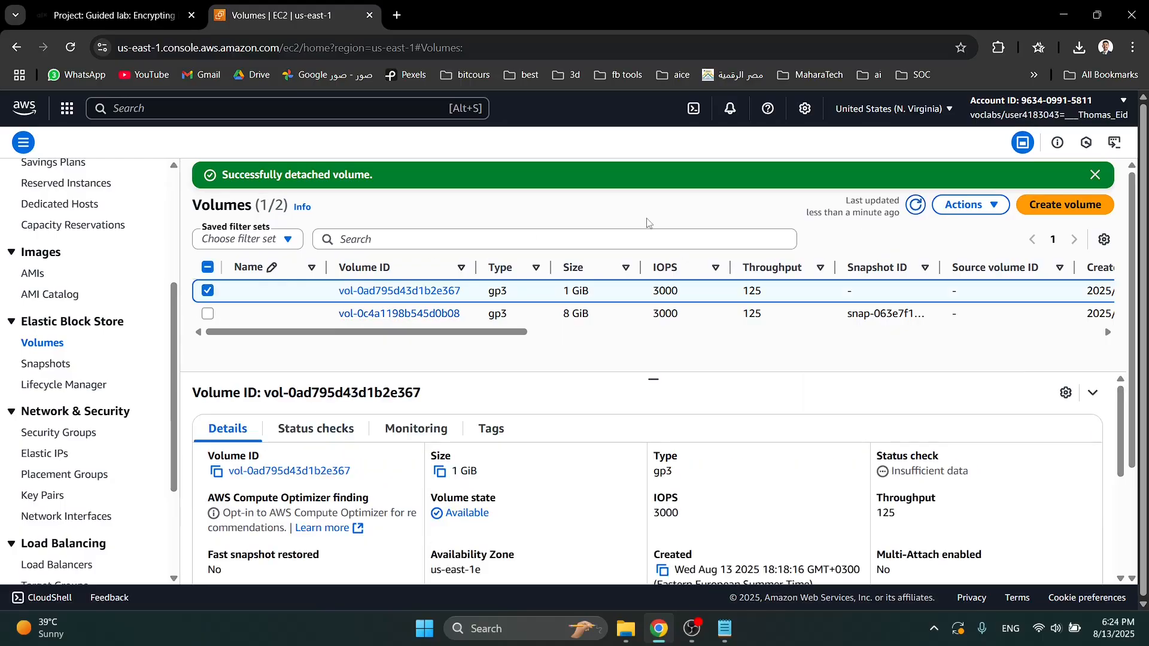
- Check the available actions for the detached 1 GiB volume to see whether it can be attached
{"action": "left_click", "coordinate": [964, 205]}
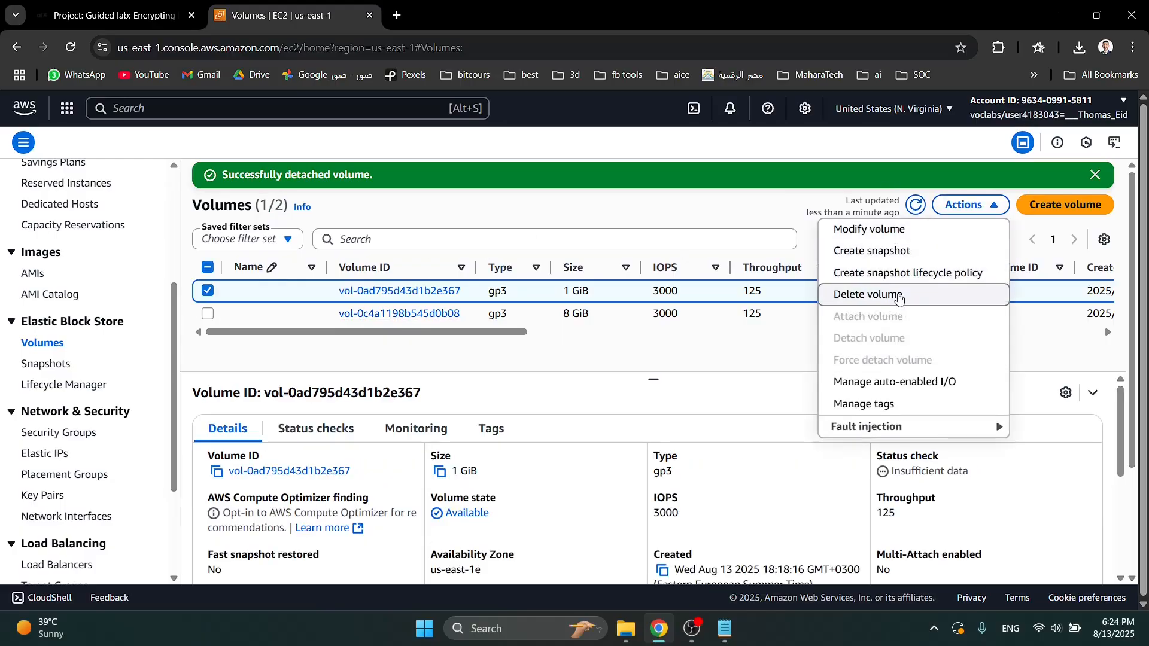
{"action": "left_click", "coordinate": [780, 348]}
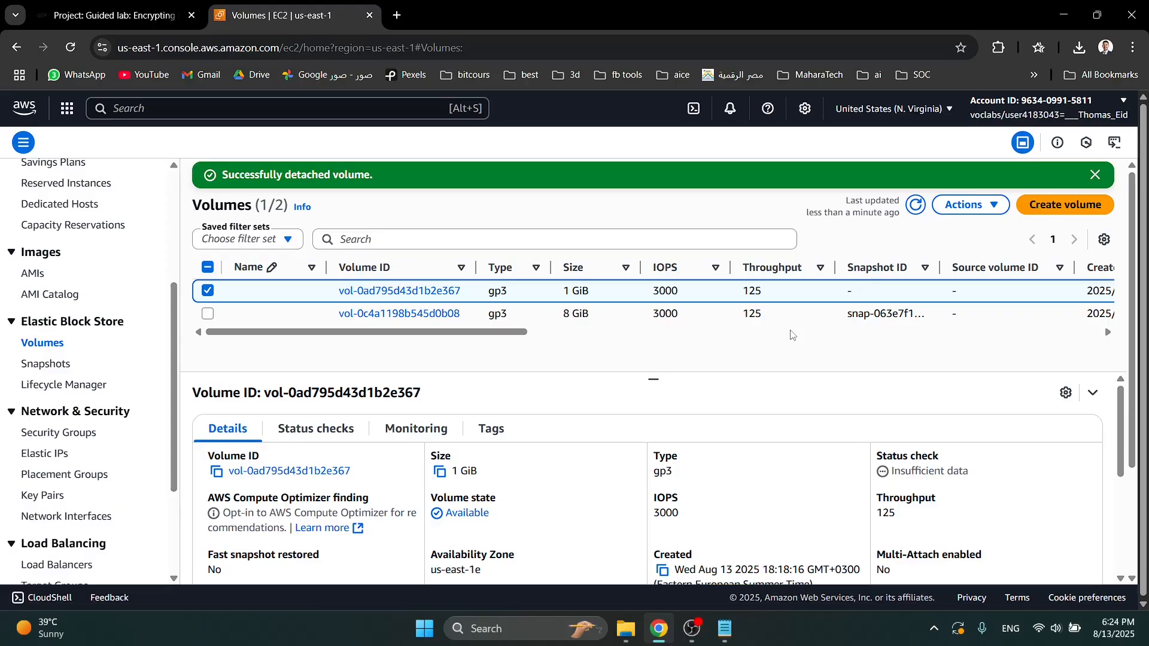
{"action": "left_click", "coordinate": [949, 212]}
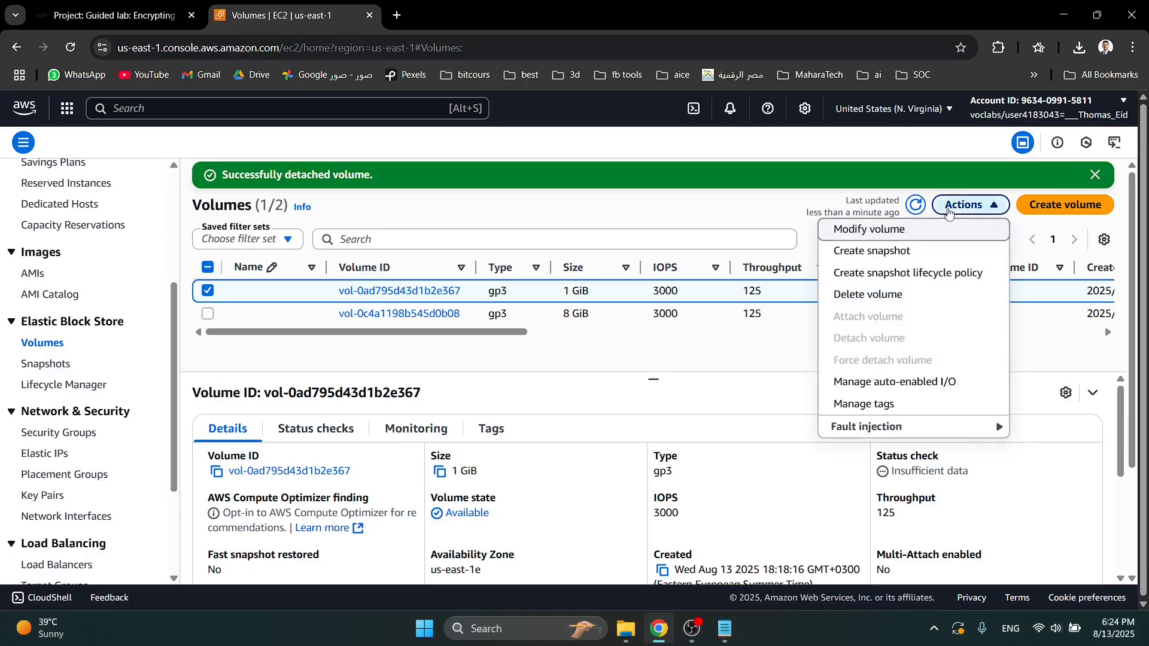
{"action": "left_click", "coordinate": [948, 210]}
- Select only the 8 GiB volume, inspect its available actions, and clear the selection
{"action": "left_click", "coordinate": [208, 313]}
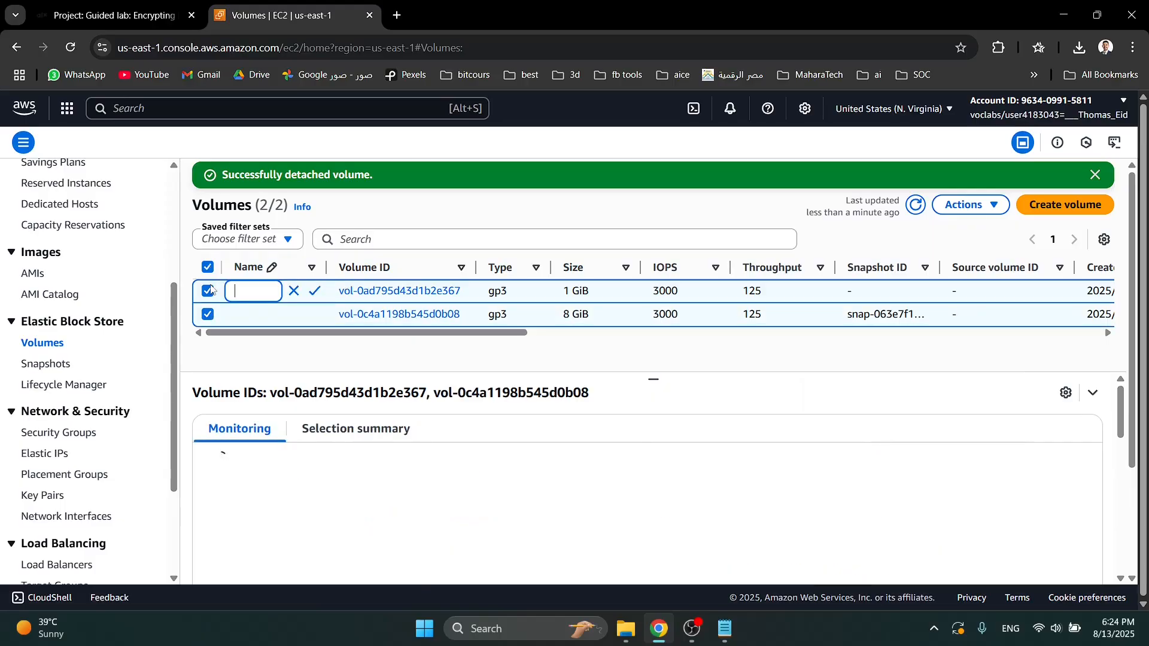
{"action": "left_click", "coordinate": [208, 291]}
{"action": "left_click", "coordinate": [974, 206]}
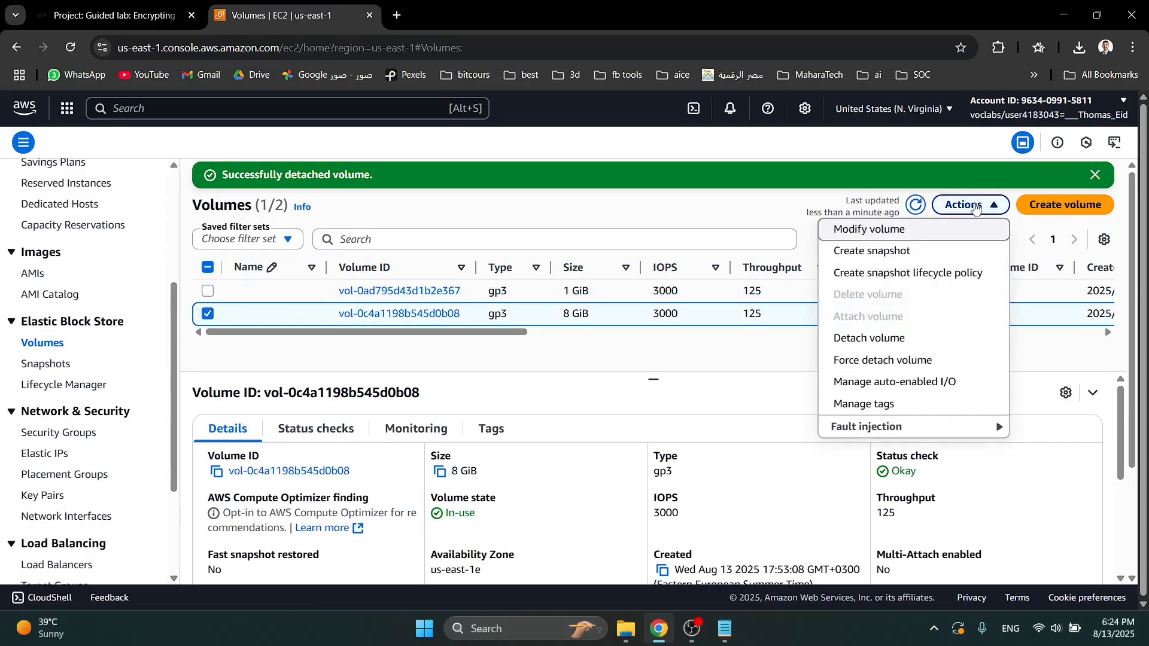
{"action": "left_click", "coordinate": [974, 206]}
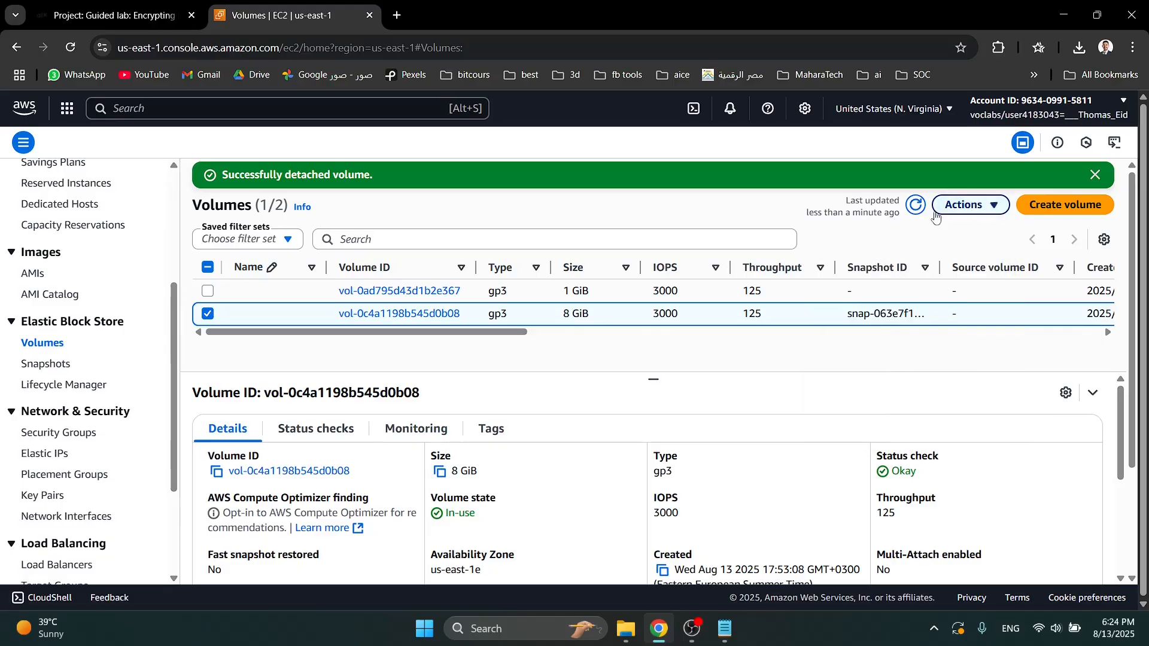
{"action": "left_click", "coordinate": [208, 314]}
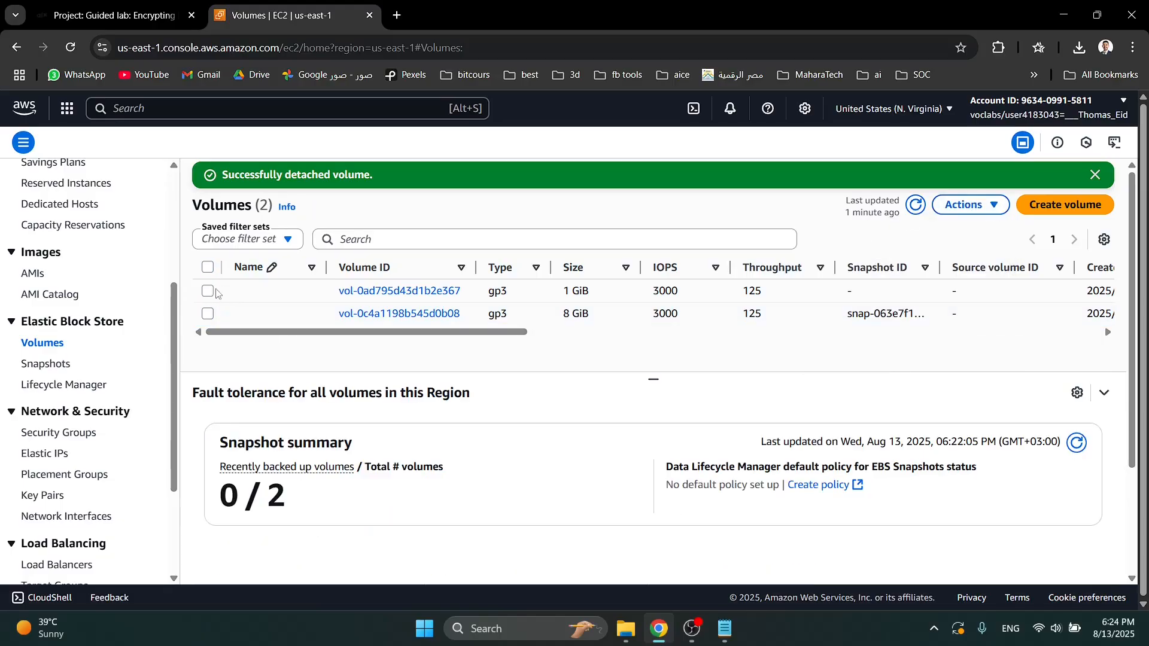
- Reselect the 1 GiB volume, refresh the volumes list, and recheck whether attaching is available
{"action": "left_click", "coordinate": [207, 291]}
{"action": "left_click", "coordinate": [951, 207]}
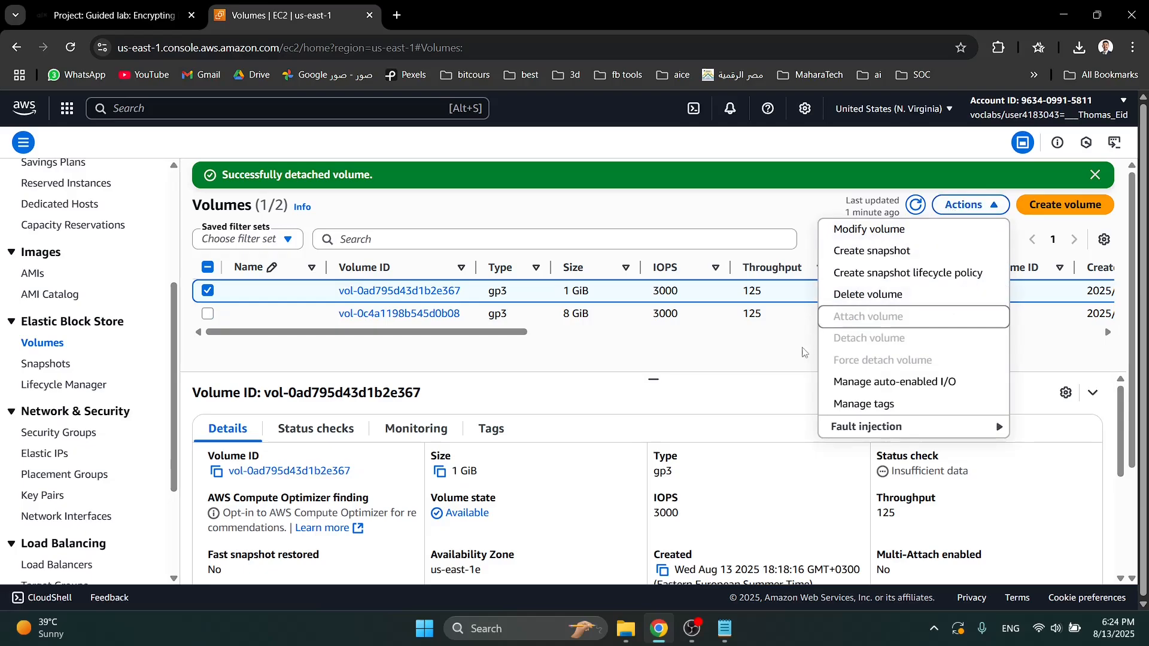
{"action": "left_click", "coordinate": [713, 347]}
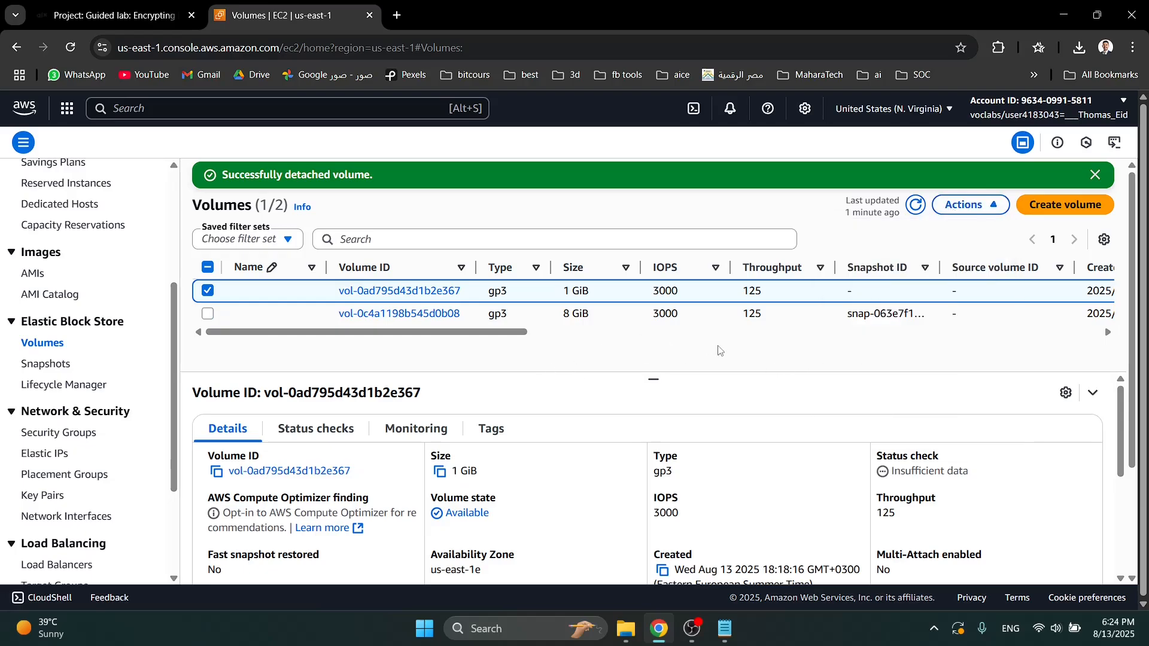
{"action": "left_click", "coordinate": [916, 211]}
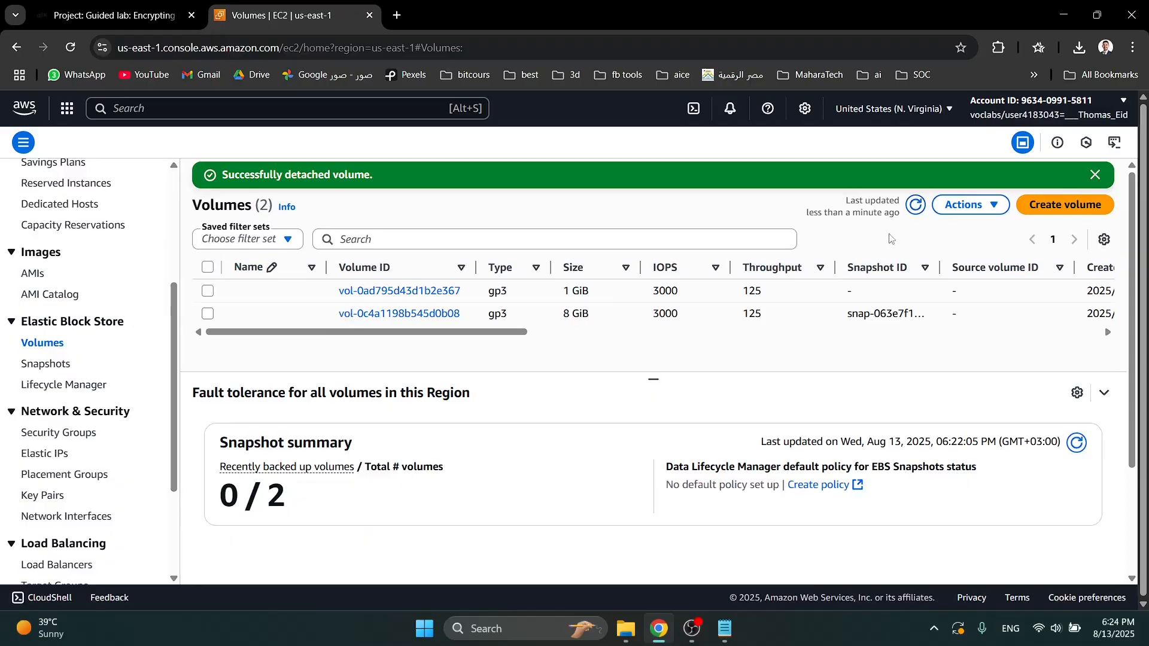
{"action": "left_click", "coordinate": [282, 294]}
{"action": "left_click", "coordinate": [981, 209]}
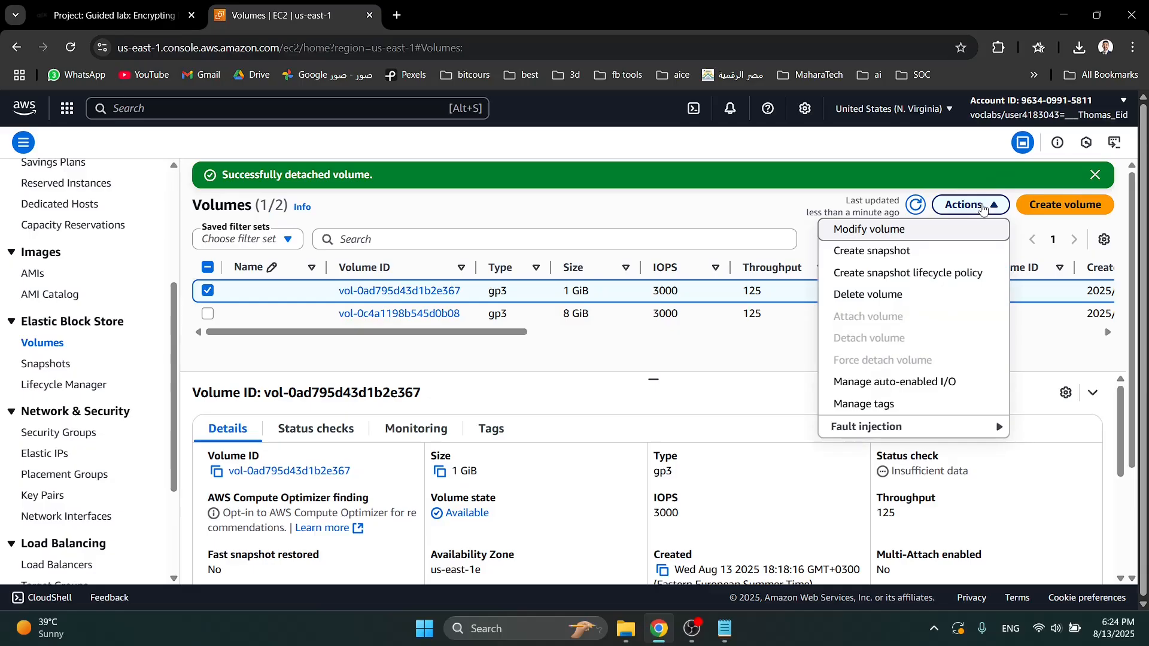
{"action": "left_click", "coordinate": [982, 209]}
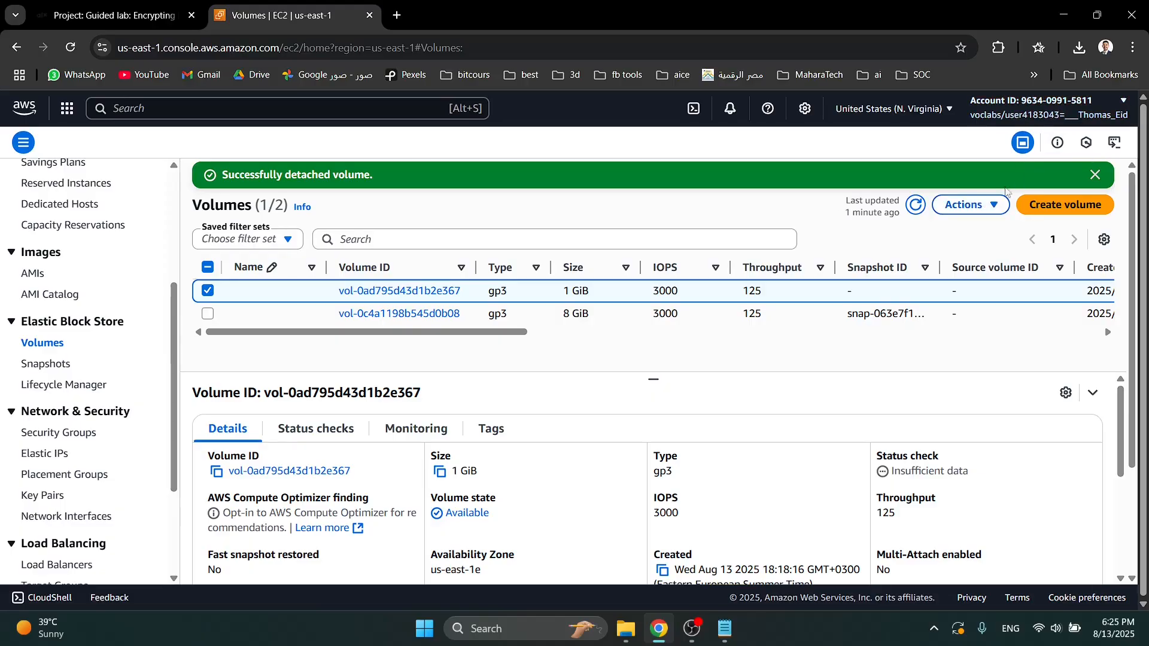
{"action": "left_click", "coordinate": [984, 207]}
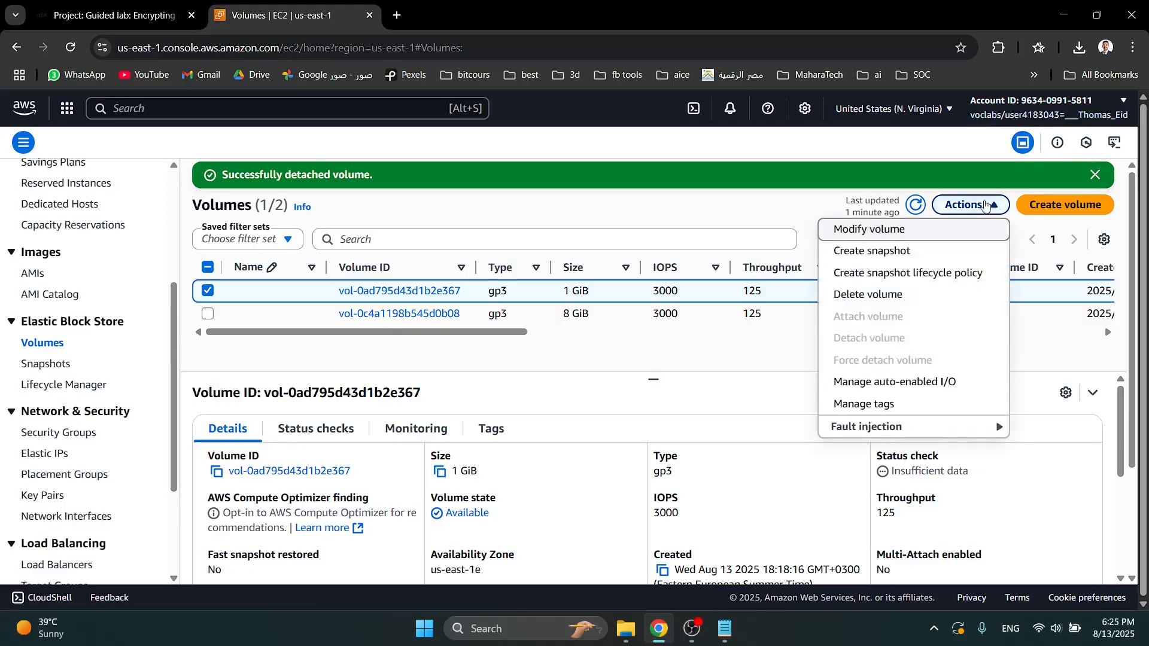
- Refresh the volumes list and try to attach the 1 GiB volume to LabInstance with device name /dev/sdf
{"action": "left_click", "coordinate": [916, 205]}
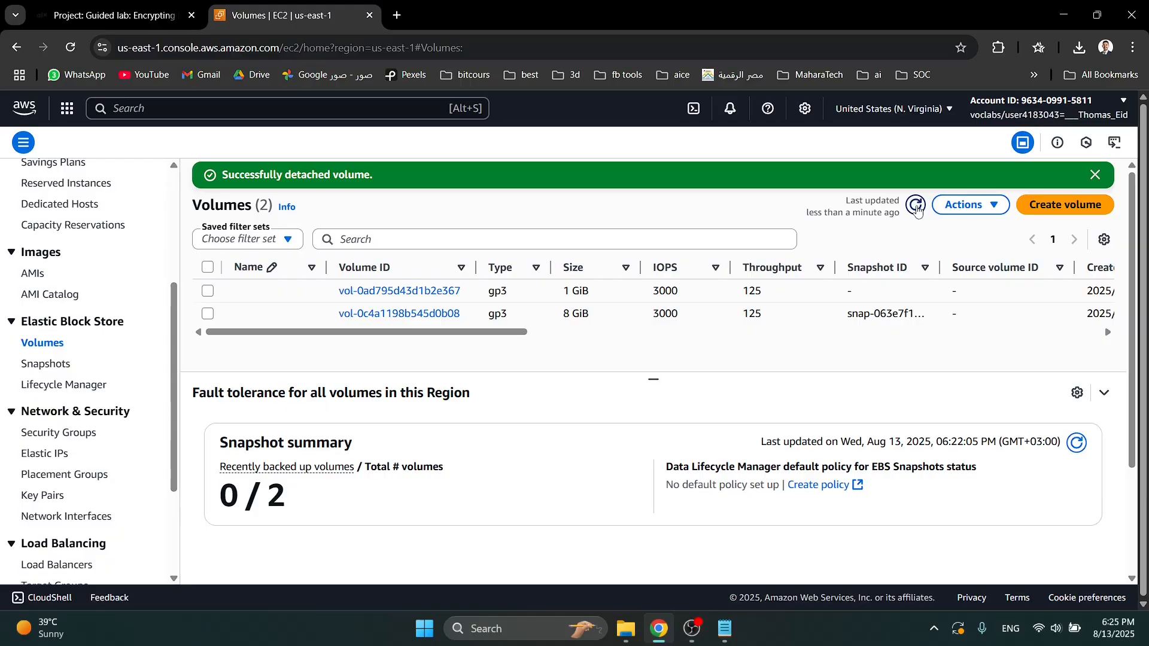
{"action": "left_click", "coordinate": [208, 291]}
{"action": "left_click", "coordinate": [948, 205]}
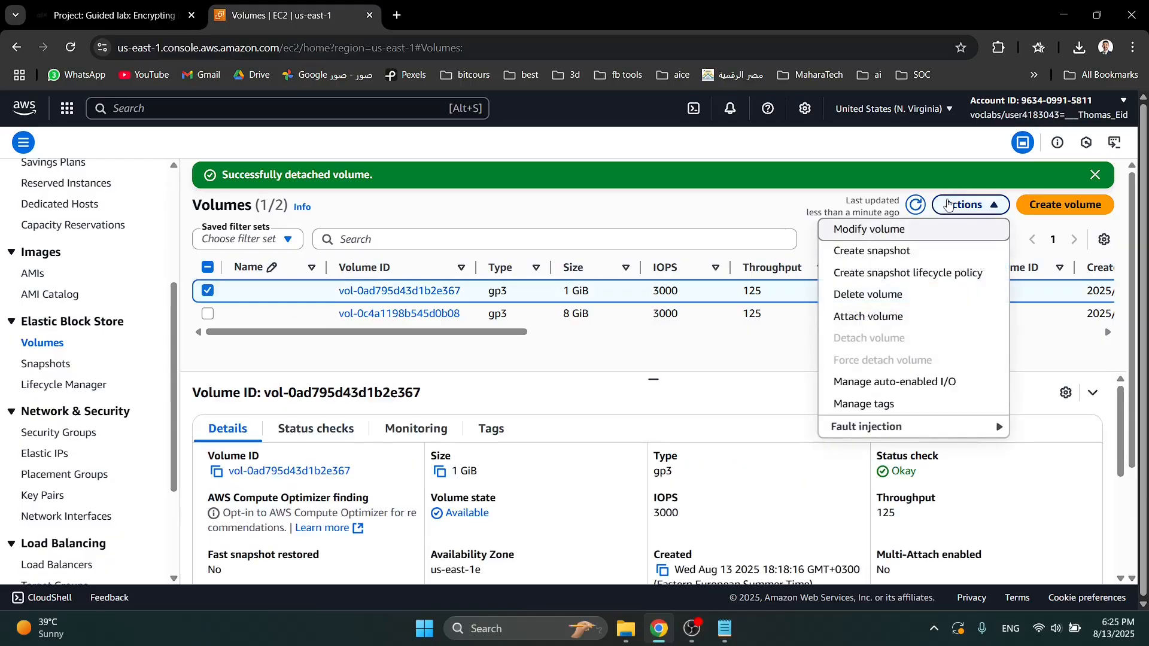
{"action": "left_click", "coordinate": [893, 320]}
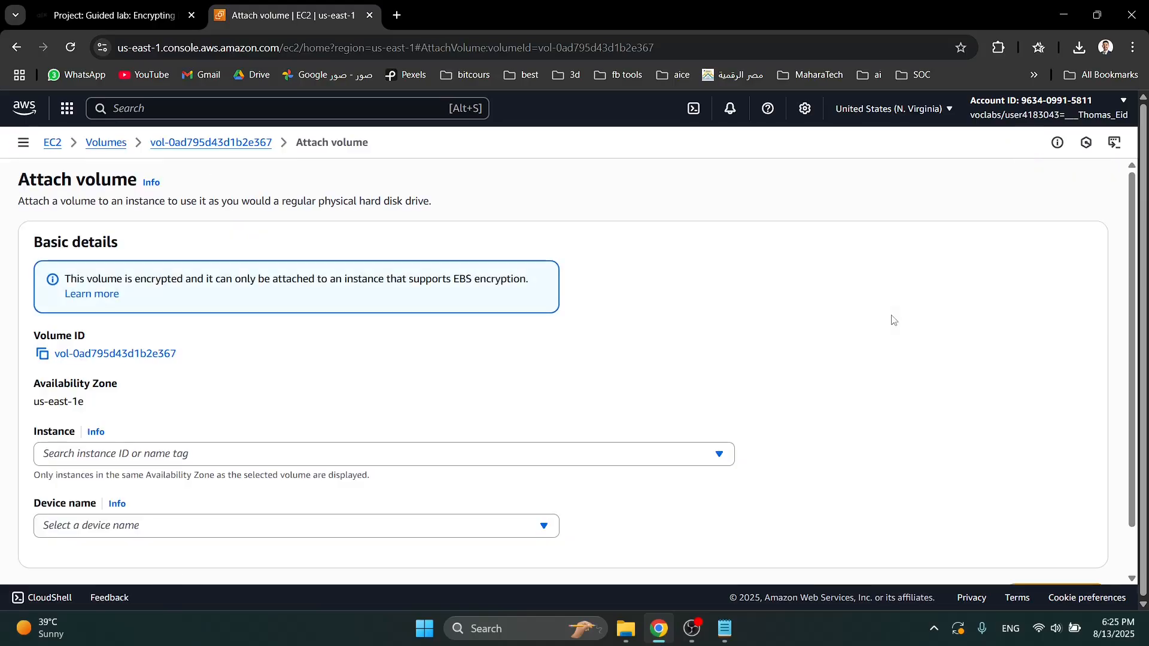
{"action": "left_click", "coordinate": [256, 456]}
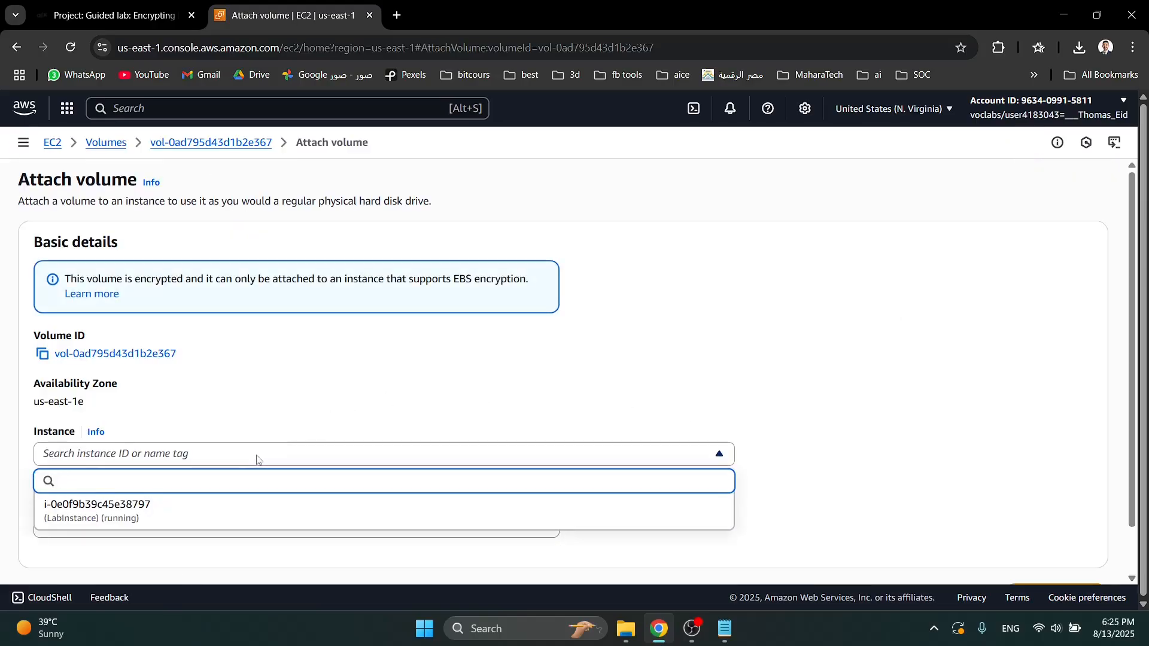
{"action": "left_click", "coordinate": [204, 506]}
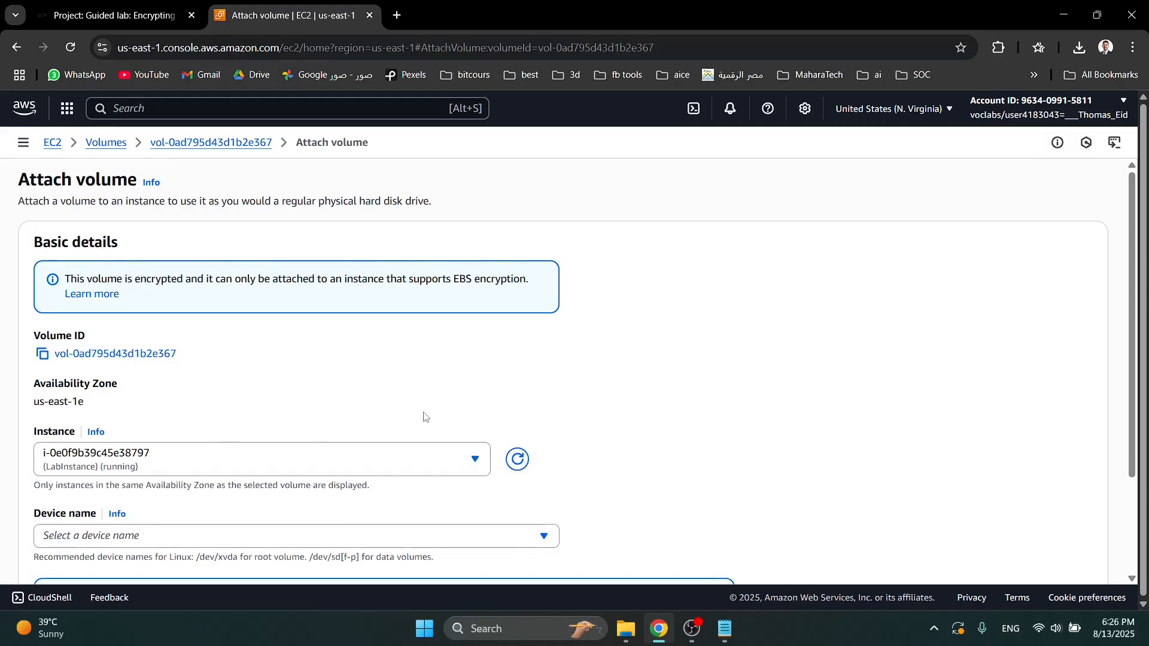
{"action": "scroll", "coordinate": [539, 419], "scroll_direction": "down", "scroll_amount": 3}
{"action": "left_click", "coordinate": [1044, 545]}
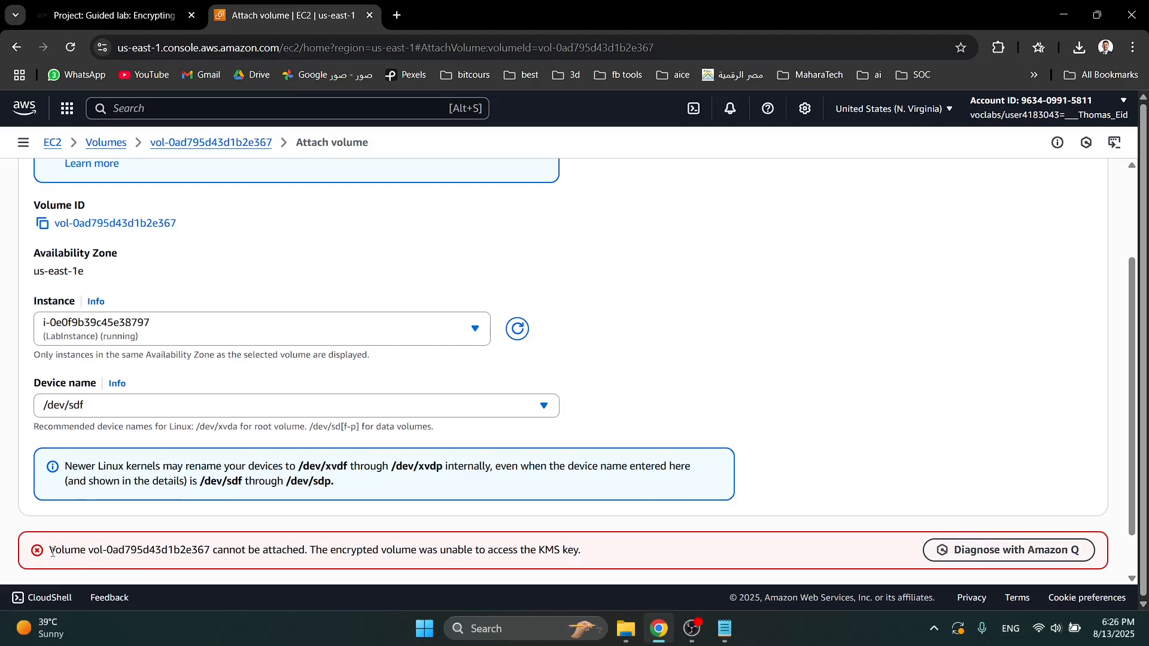
{"action": "left_click_drag", "start_coordinate": [50, 549], "coordinate": [599, 572]}
- Search the AWS services for cloudtrail and open CloudTrail
{"action": "left_click", "coordinate": [258, 108]}
{"action": "type", "text": "cl"}
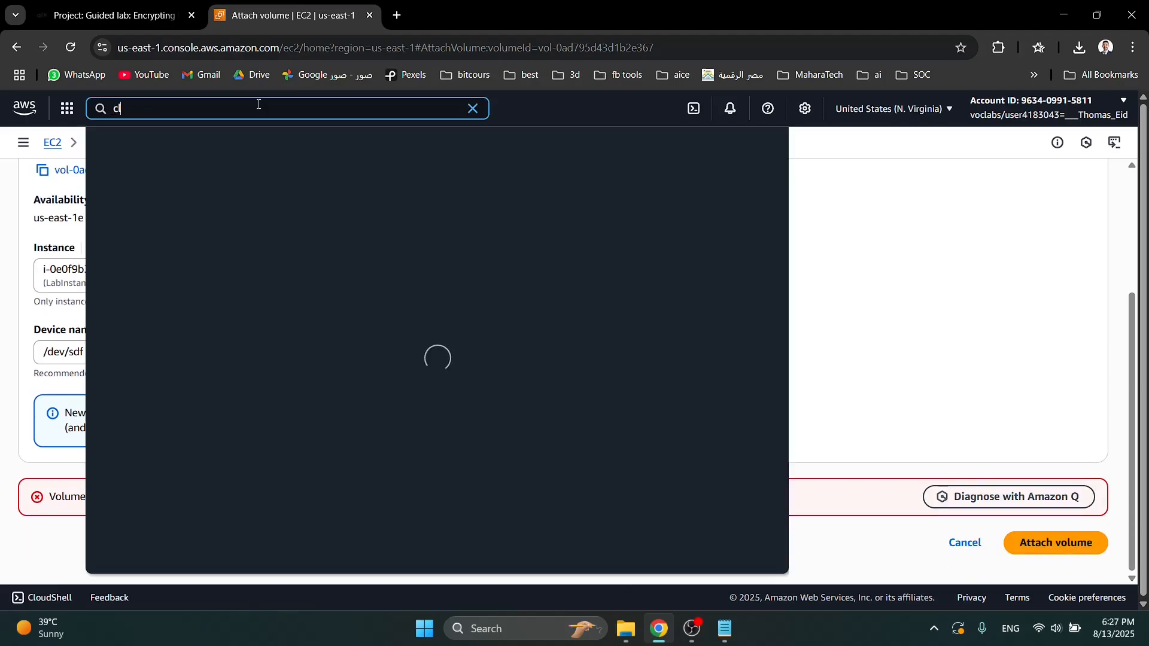
{"action": "type", "text": "oud"}
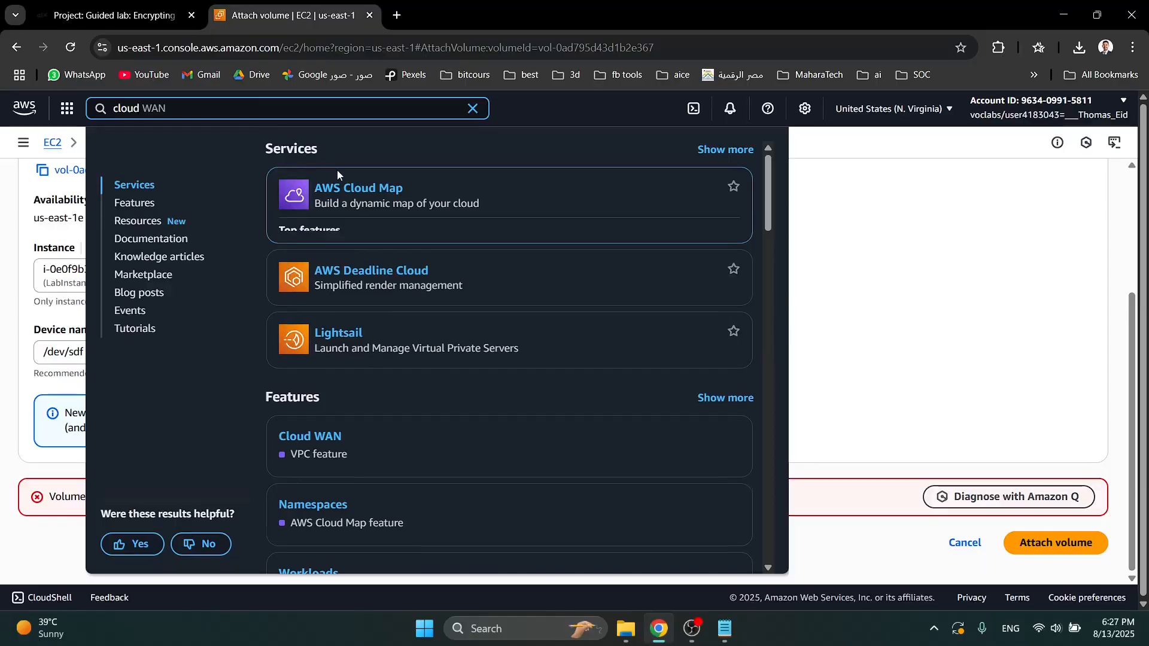
{"action": "type", "text": "trail"}
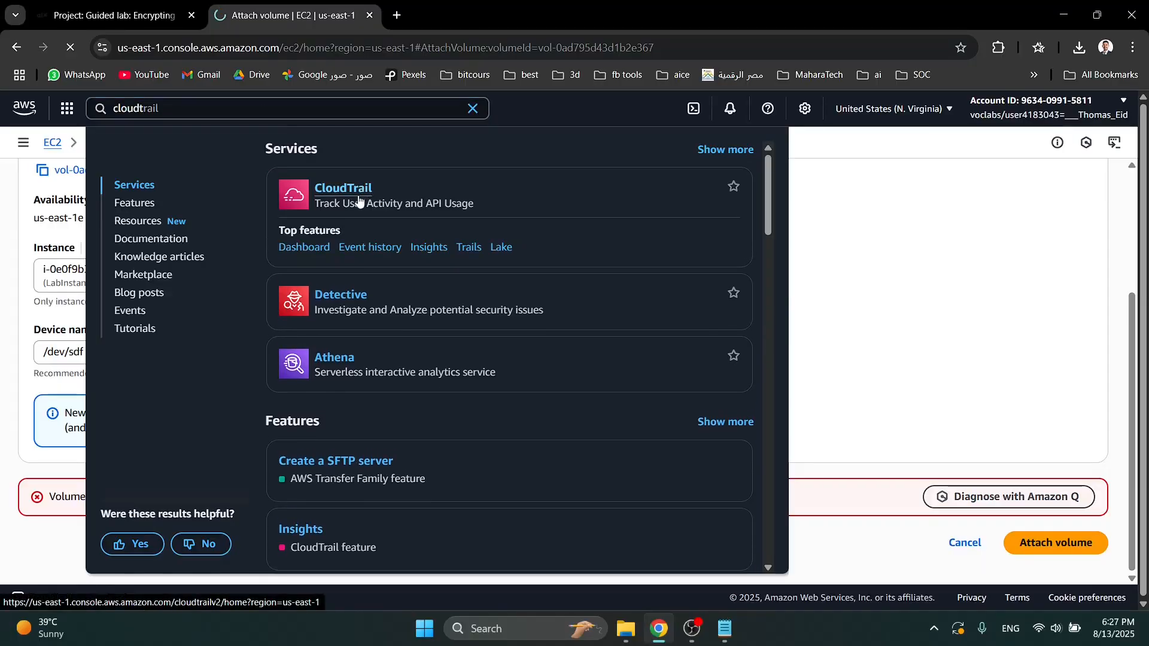
{"action": "left_click", "coordinate": [359, 199]}
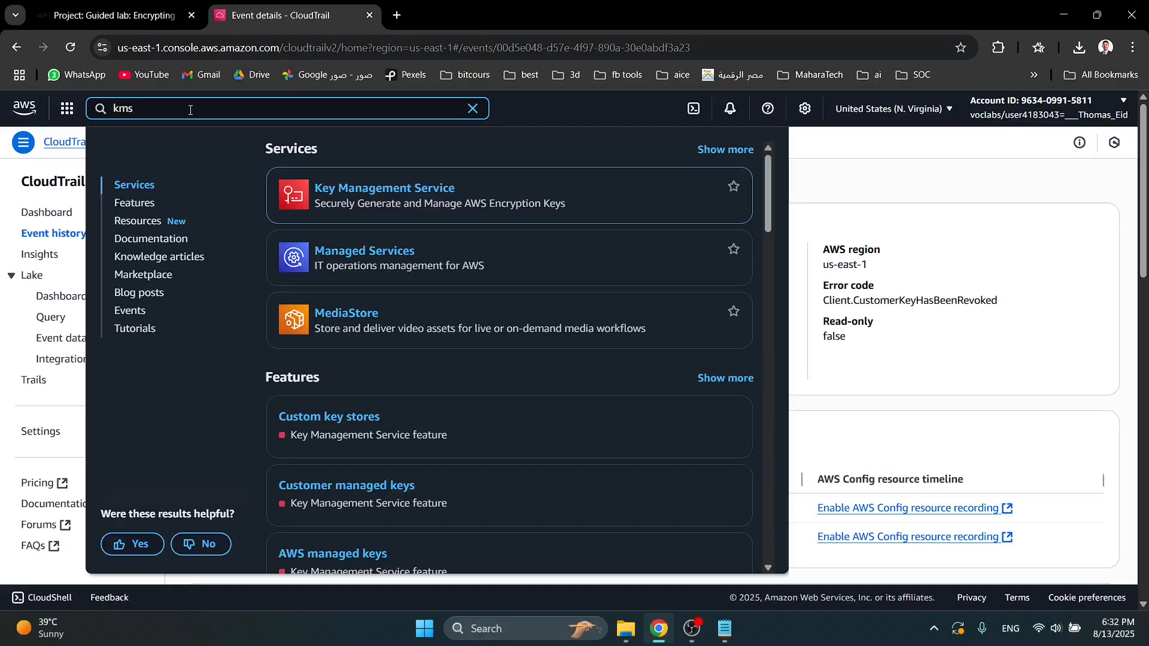
- Open the customer managed keys in Key Management Service and enable MyKMSKey
{"action": "left_click", "coordinate": [293, 192]}
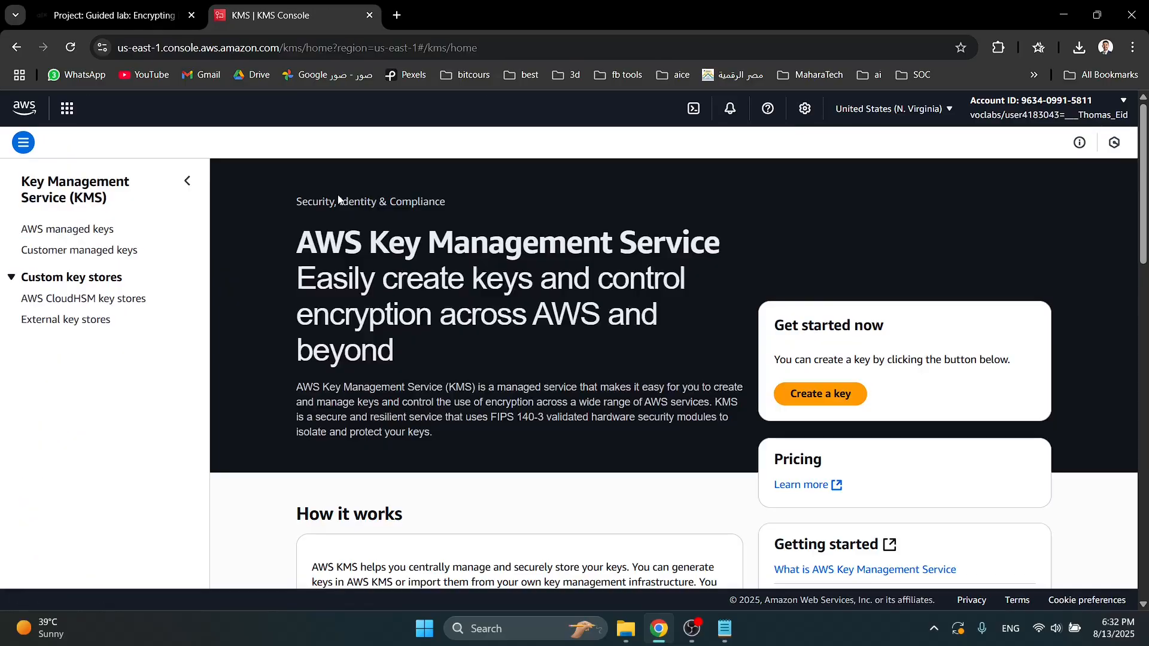
{"action": "scroll", "coordinate": [413, 281], "scroll_direction": "down", "scroll_amount": 1}
{"action": "scroll", "coordinate": [412, 280], "scroll_direction": "down", "scroll_amount": 5}
{"action": "scroll", "coordinate": [413, 281], "scroll_direction": "up", "scroll_amount": 5}
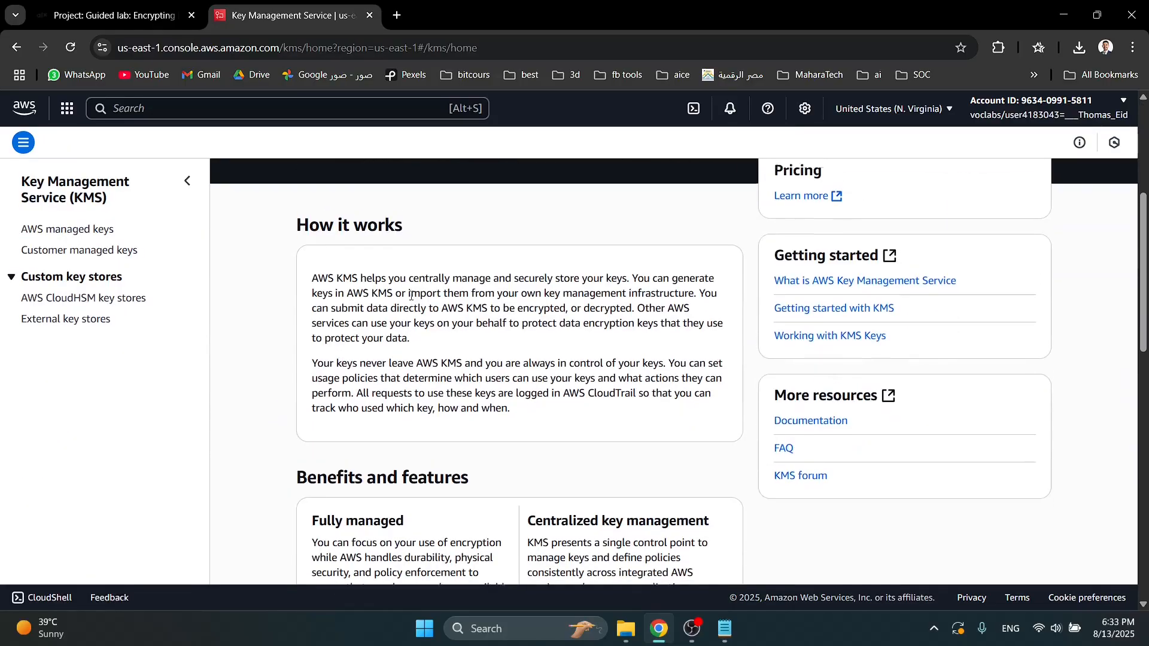
{"action": "left_click", "coordinate": [119, 251]}
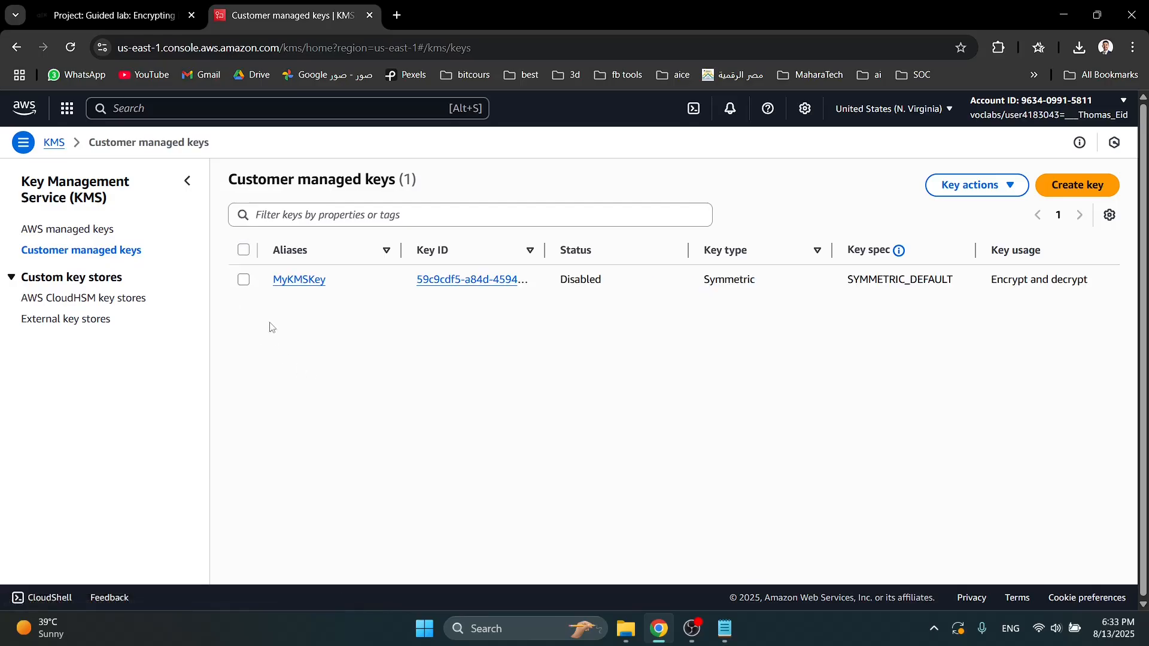
{"action": "left_click", "coordinate": [245, 282]}
{"action": "left_click", "coordinate": [974, 187]}
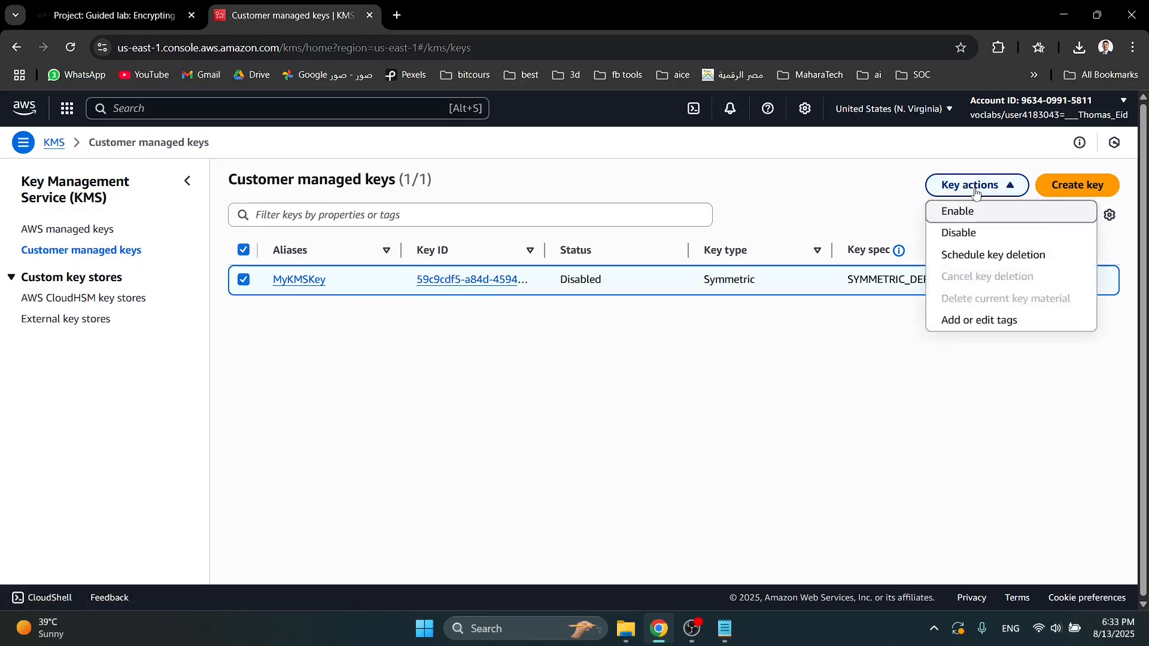
{"action": "left_click", "coordinate": [968, 212]}
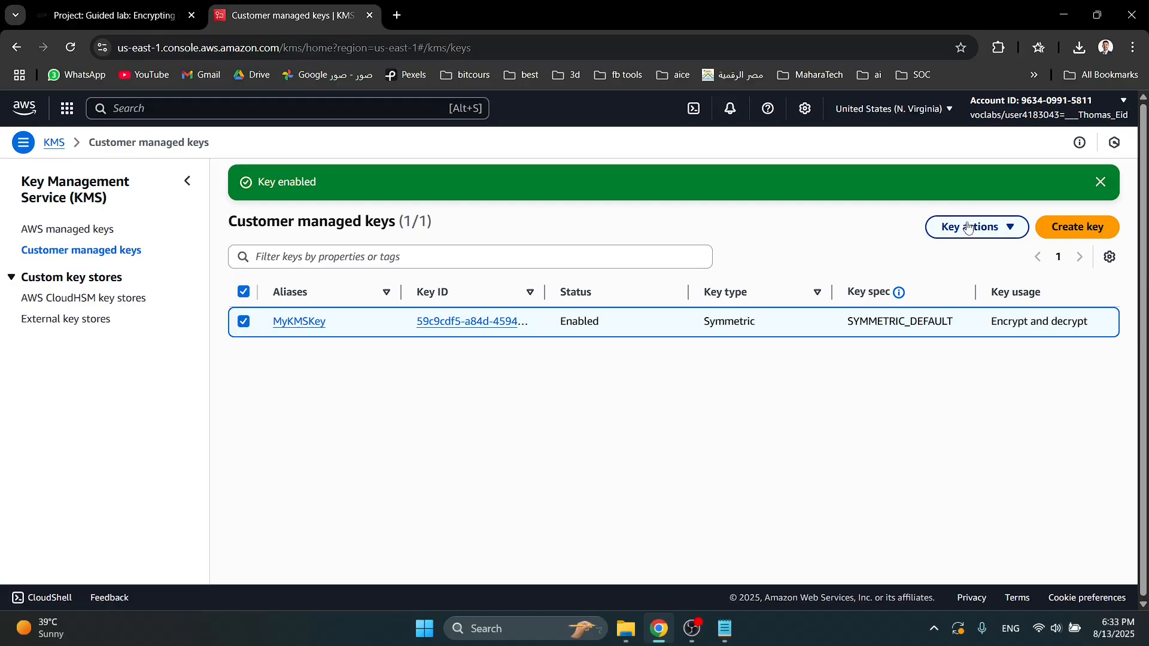
- Search for ec2, open the EC2 service, and go to the Elastic Block Store volumes list
{"action": "key", "text": "alt+s"}
{"action": "type", "text": "ec2"}
{"action": "left_click", "coordinate": [389, 189]}
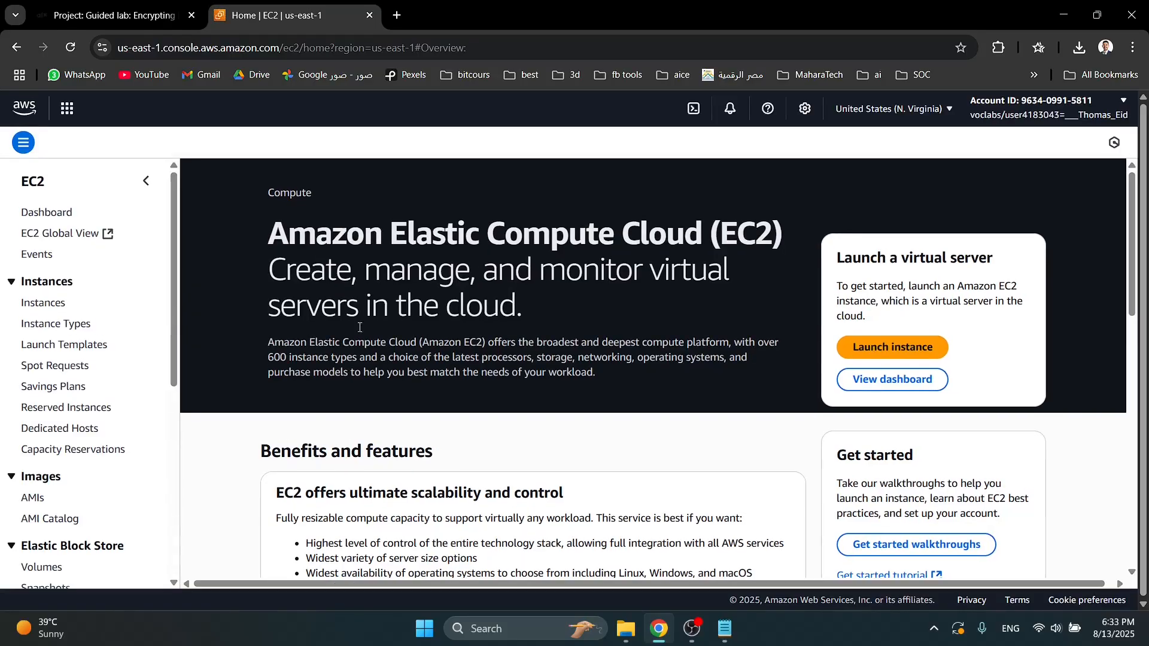
{"action": "left_click", "coordinate": [40, 303]}
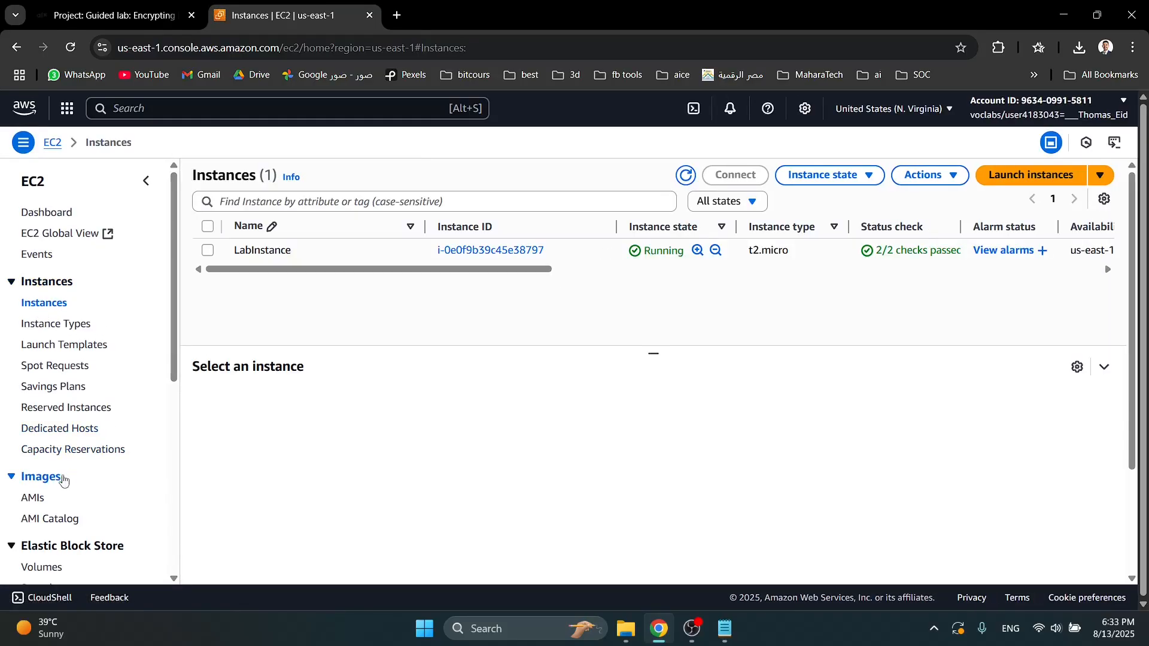
{"action": "left_click", "coordinate": [40, 567]}
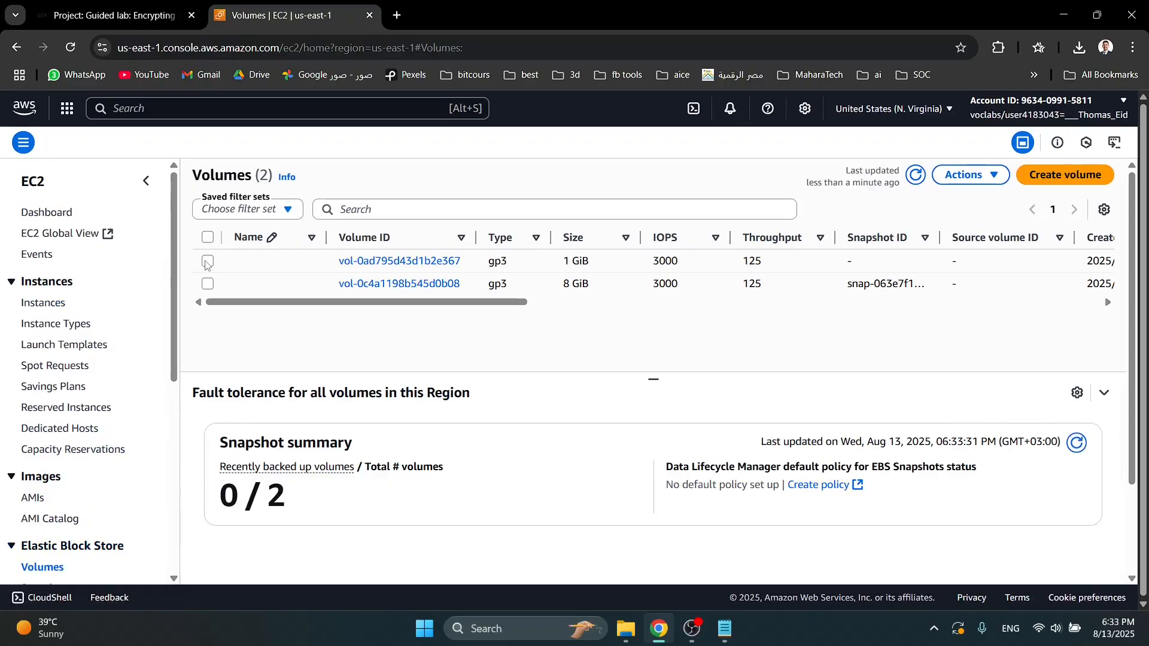
- Attach the 1 GiB encrypted volume to the running LabInstance, selecting a device name for it
{"action": "left_click", "coordinate": [208, 261]}
{"action": "left_click", "coordinate": [961, 174]}
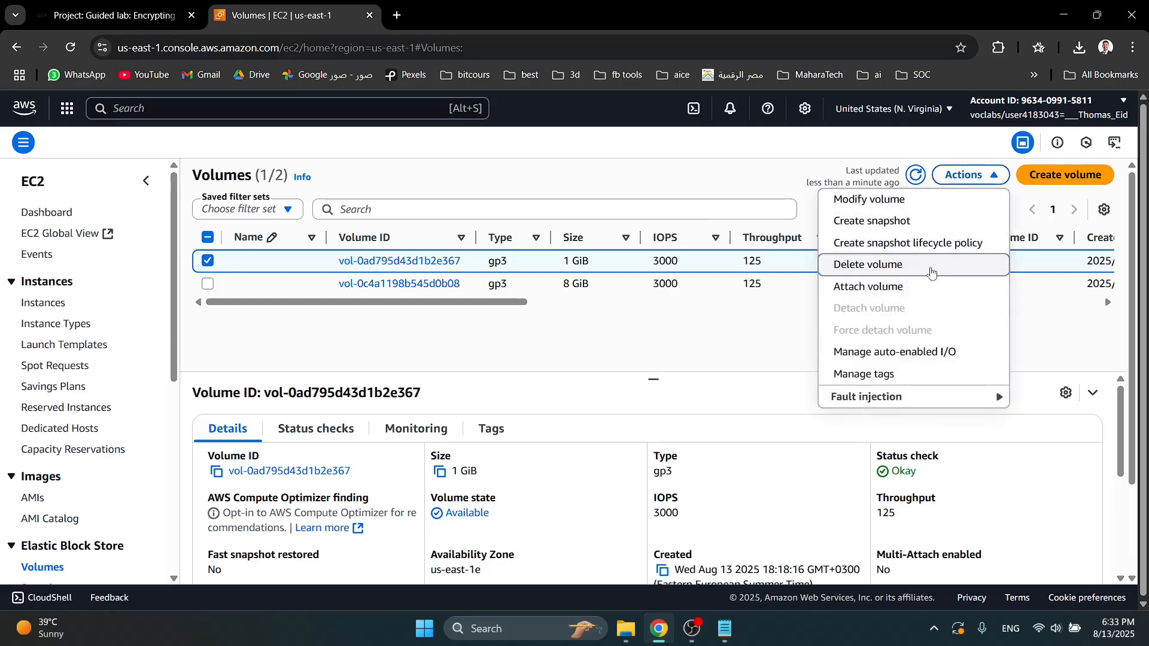
{"action": "left_click", "coordinate": [869, 287]}
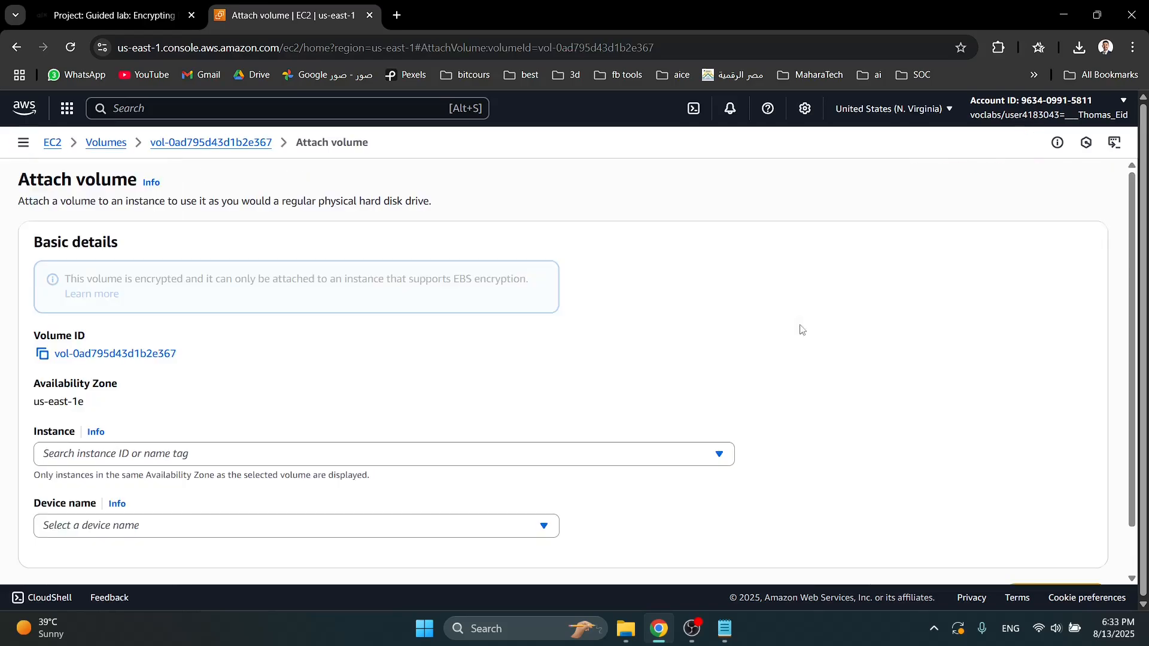
{"action": "left_click", "coordinate": [113, 449]}
{"action": "left_click", "coordinate": [99, 509]}
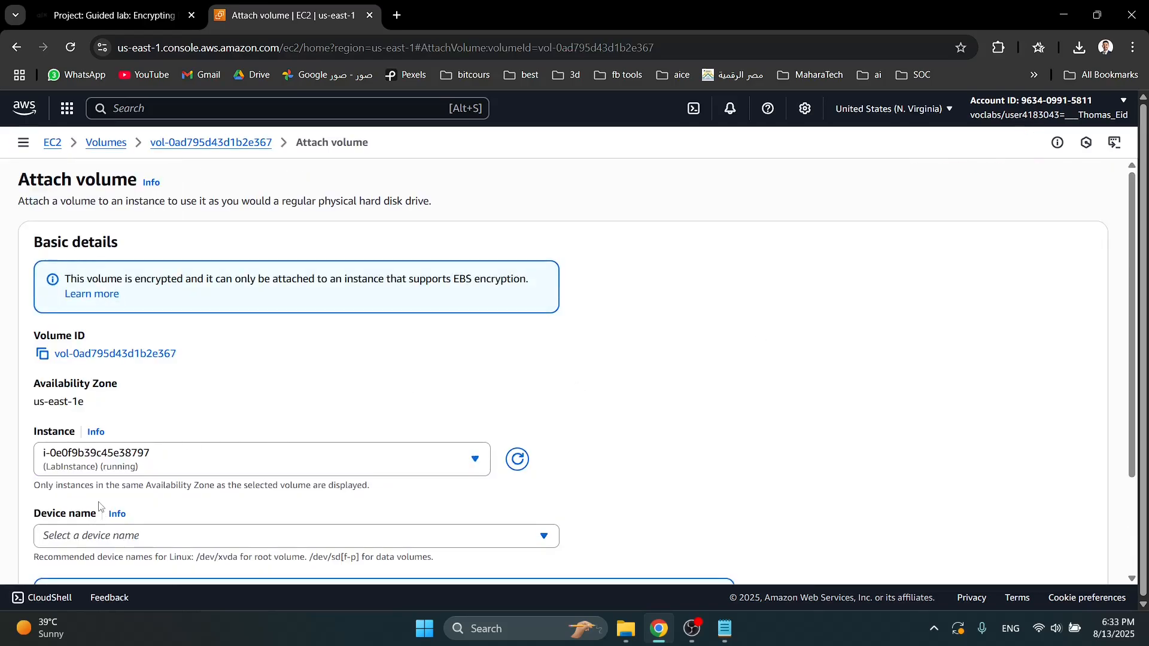
{"action": "scroll", "coordinate": [128, 514], "scroll_direction": "down", "scroll_amount": 1}
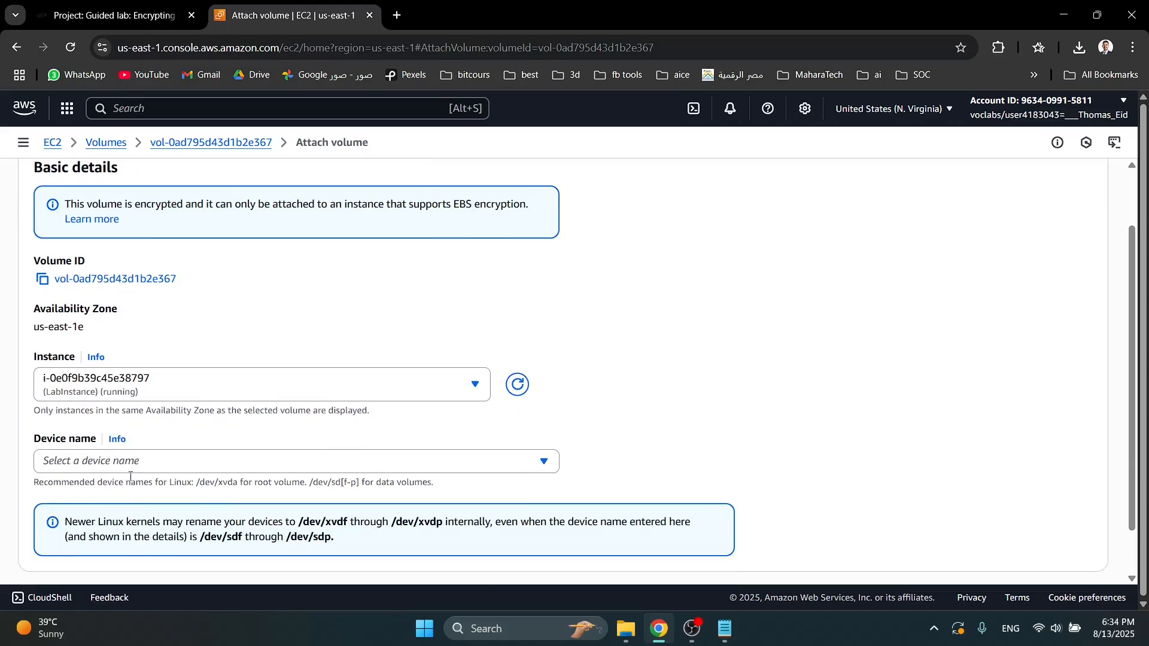
{"action": "left_click", "coordinate": [134, 465]}
{"action": "left_click", "coordinate": [141, 440]}
{"action": "scroll", "coordinate": [515, 534], "scroll_direction": "down", "scroll_amount": 1}
{"action": "left_click", "coordinate": [1018, 543]}
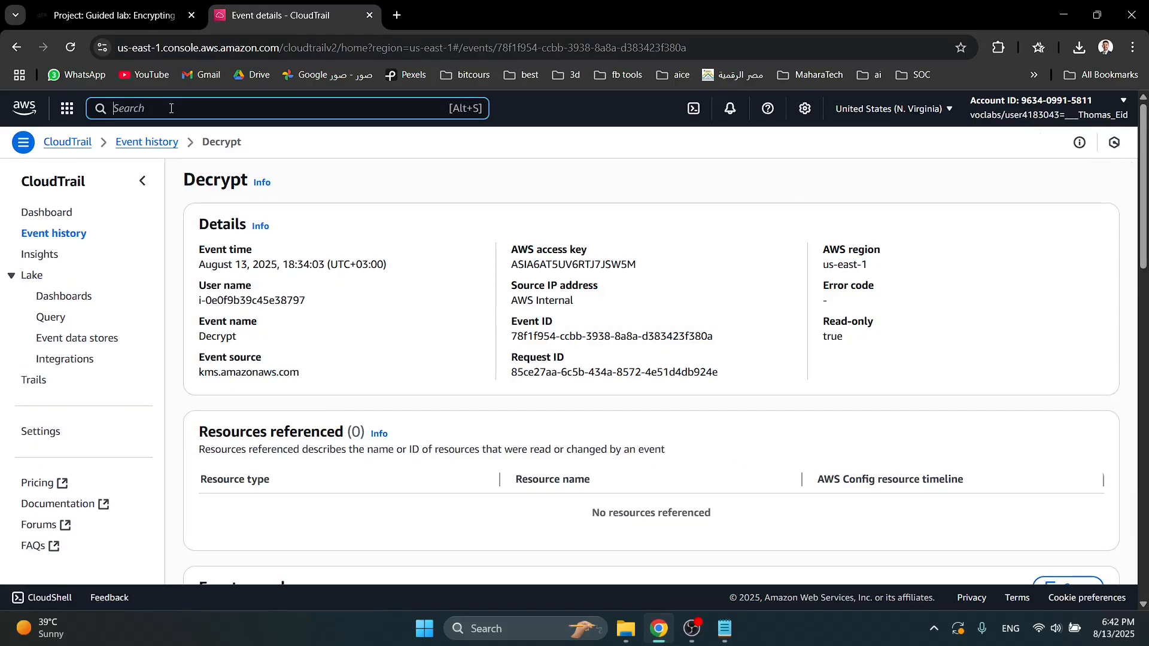
- Search the AWS services for kms, go to the customer managed keys, and open MyKMSKey
{"action": "type", "text": "kms"}
{"action": "mouse_move", "coordinate": [361, 220]}
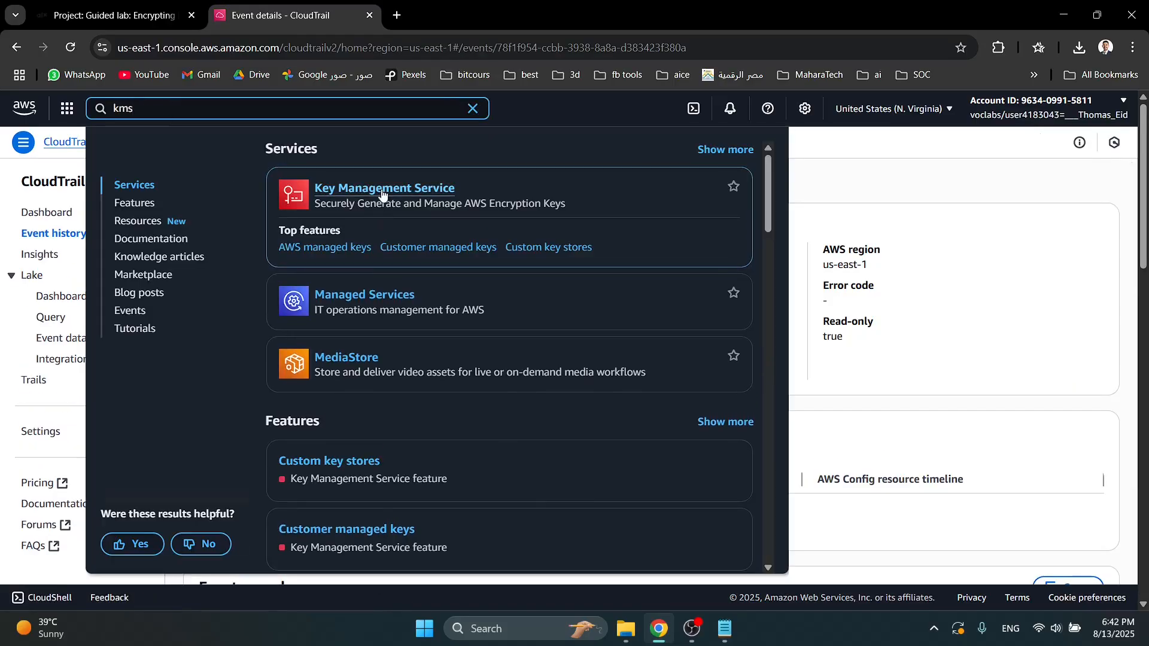
{"action": "left_click", "coordinate": [419, 246]}
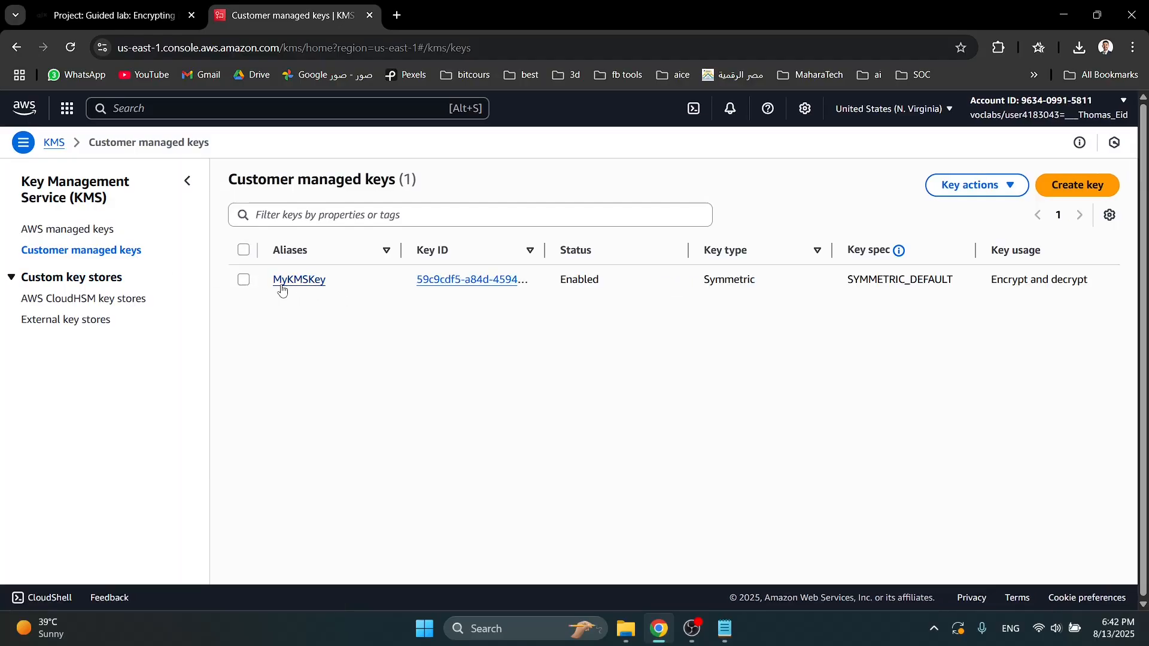
{"action": "left_click", "coordinate": [291, 285]}
{"action": "left_click", "coordinate": [292, 284]}
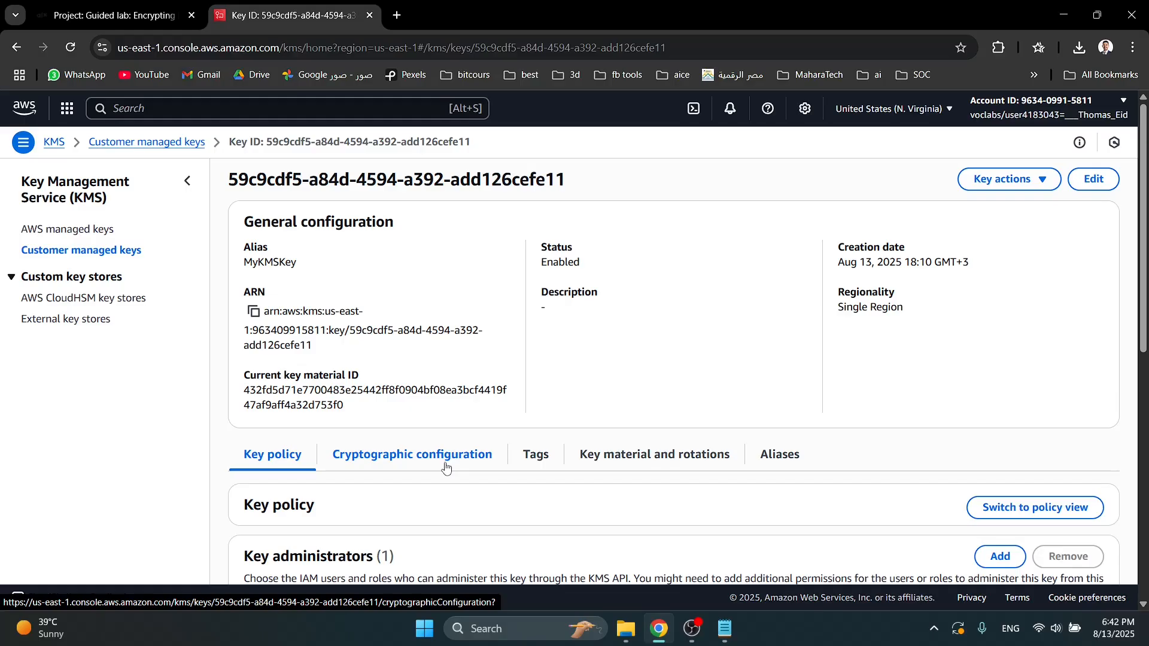
- Enable automatic key rotation for MyKMSKey with a rotation period of 365 days and save it
{"action": "left_click", "coordinate": [661, 456]}
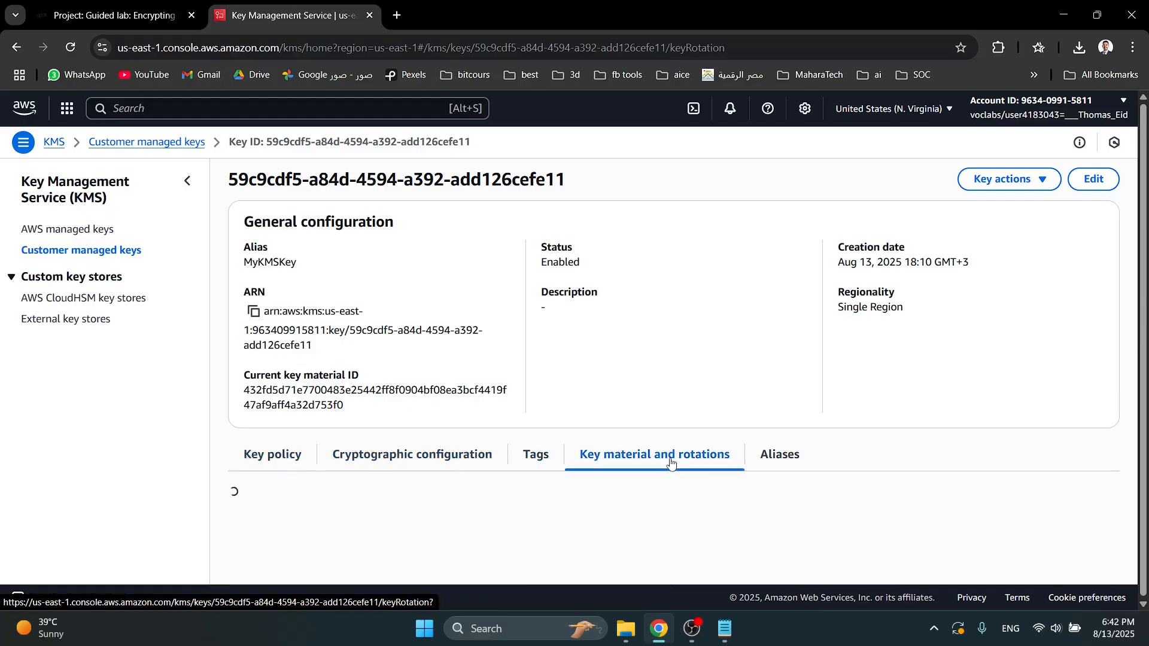
{"action": "scroll", "coordinate": [1113, 390], "scroll_direction": "down", "scroll_amount": 2}
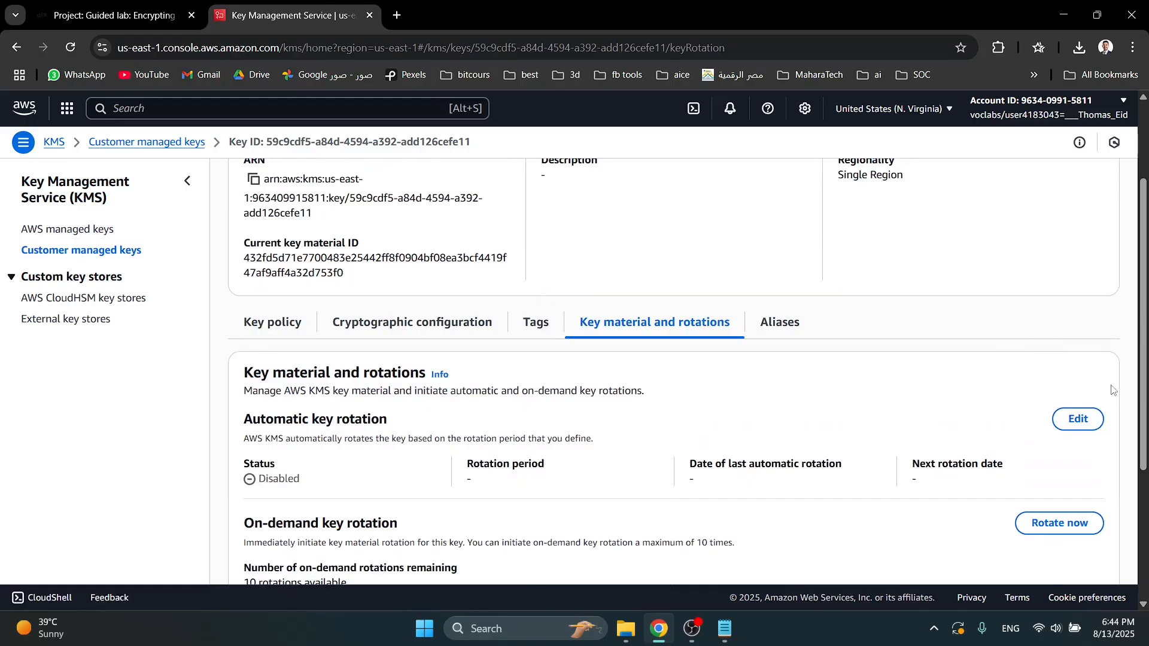
{"action": "left_click", "coordinate": [1082, 413]}
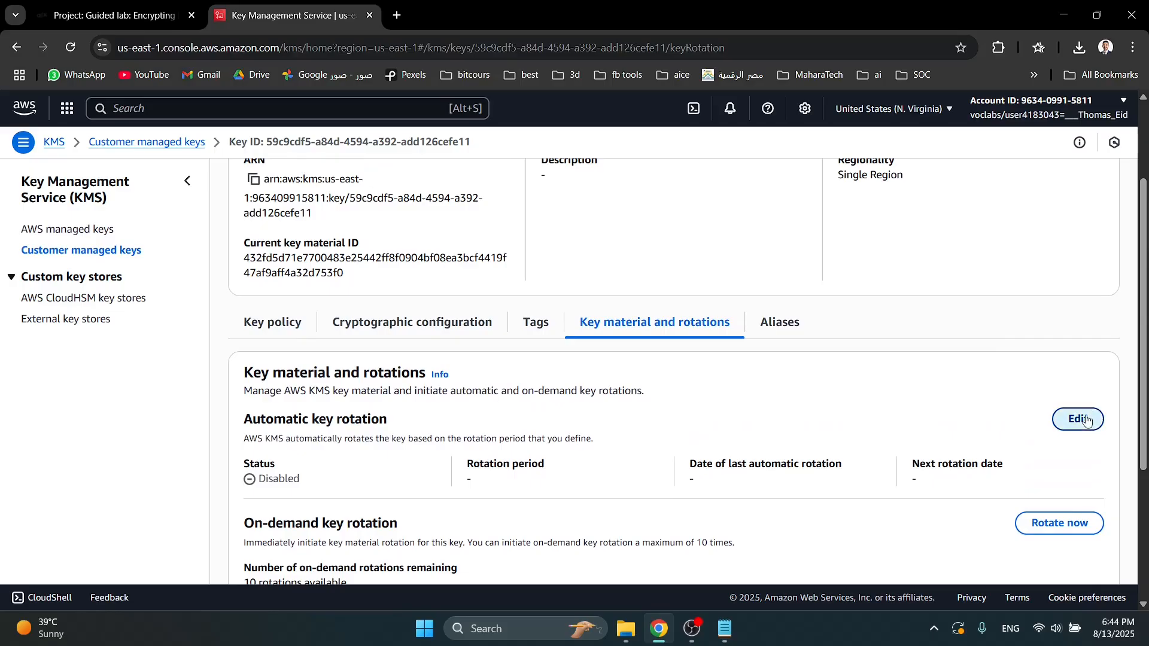
{"action": "left_click", "coordinate": [275, 269]}
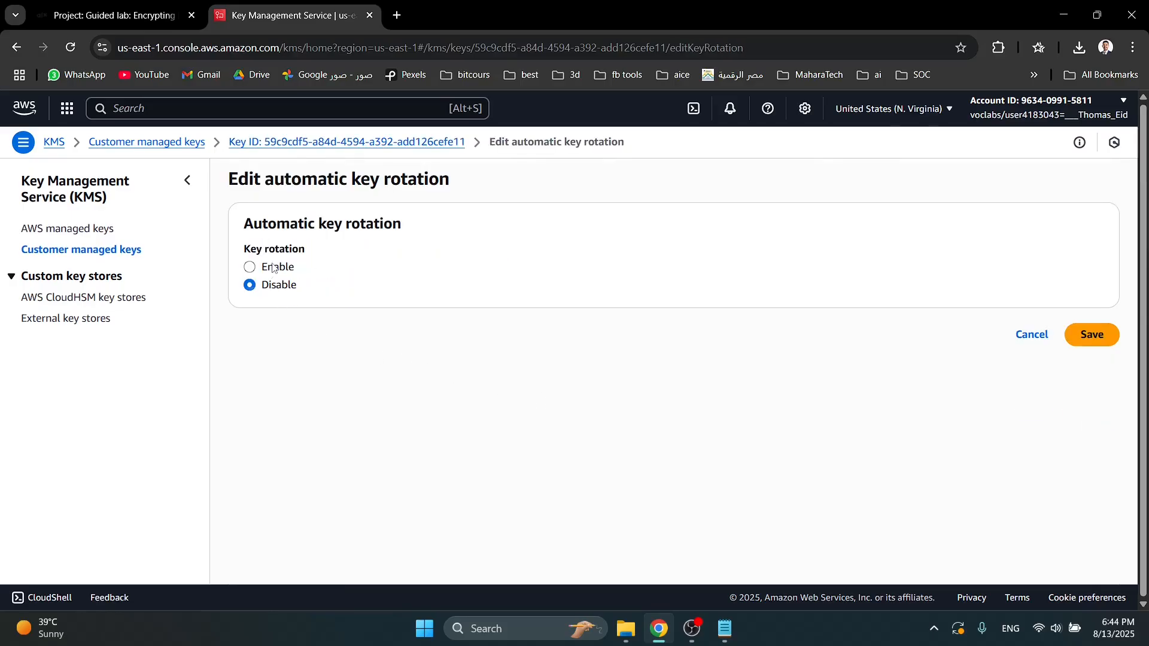
{"action": "left_click", "coordinate": [318, 336]}
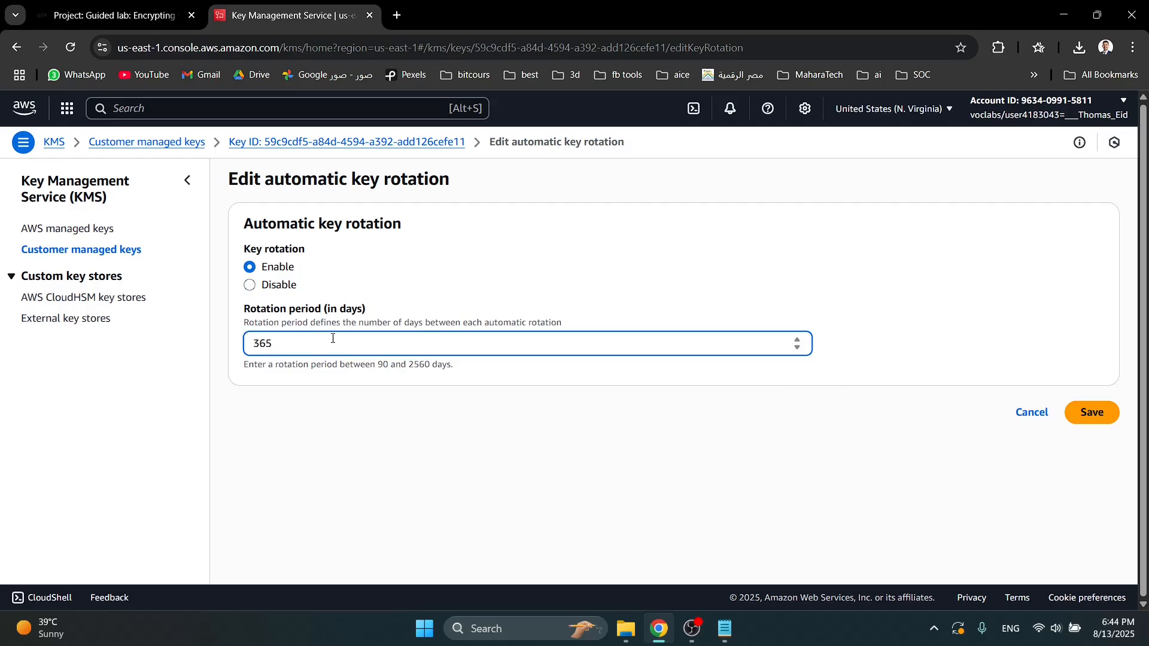
{"action": "left_click", "coordinate": [1101, 418]}
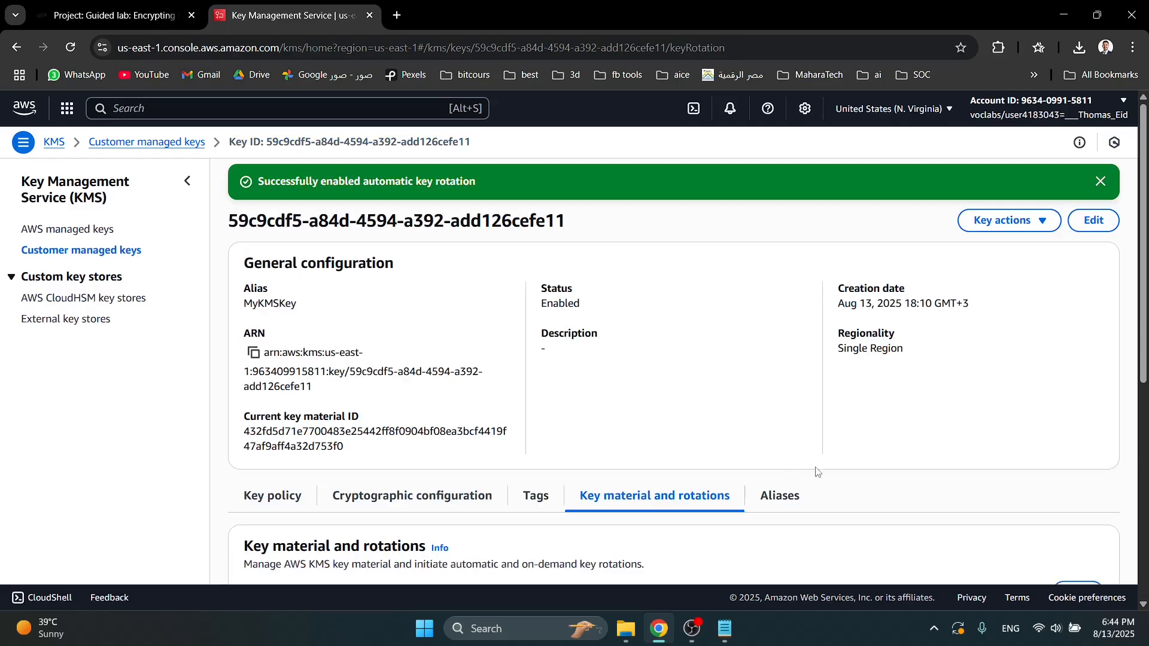
- Switch to the ALX guided lab page and submit the lab work, confirming the submission
{"action": "key", "text": "ctrl+Tab"}
{"action": "left_click", "coordinate": [841, 186]}
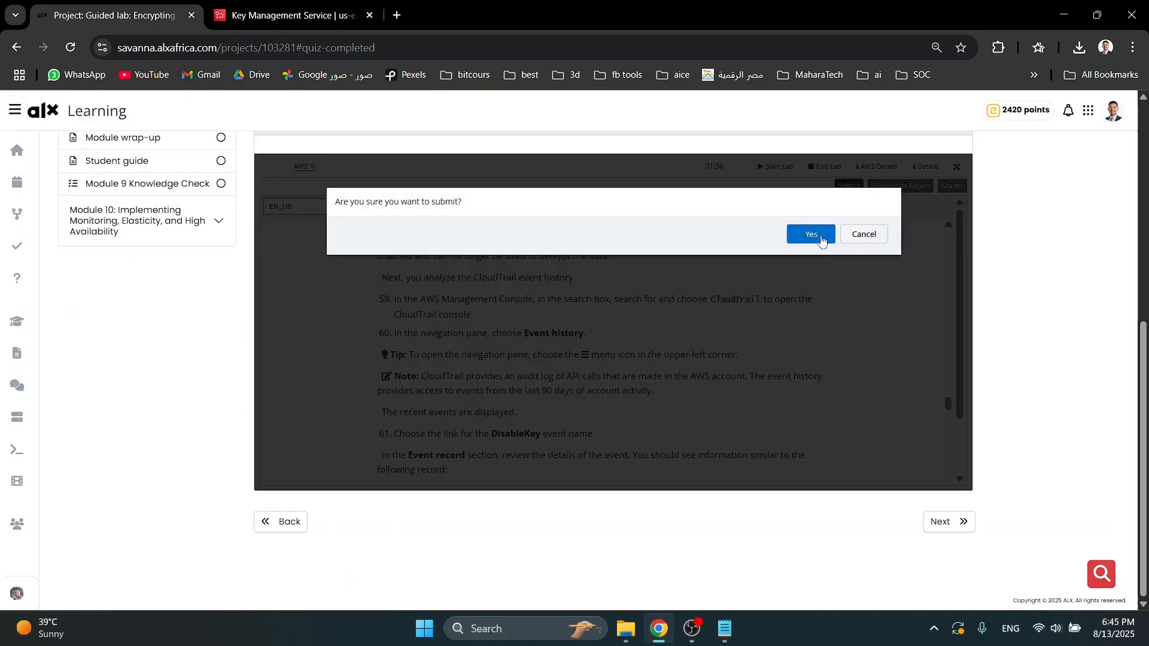
{"action": "left_click", "coordinate": [814, 235]}
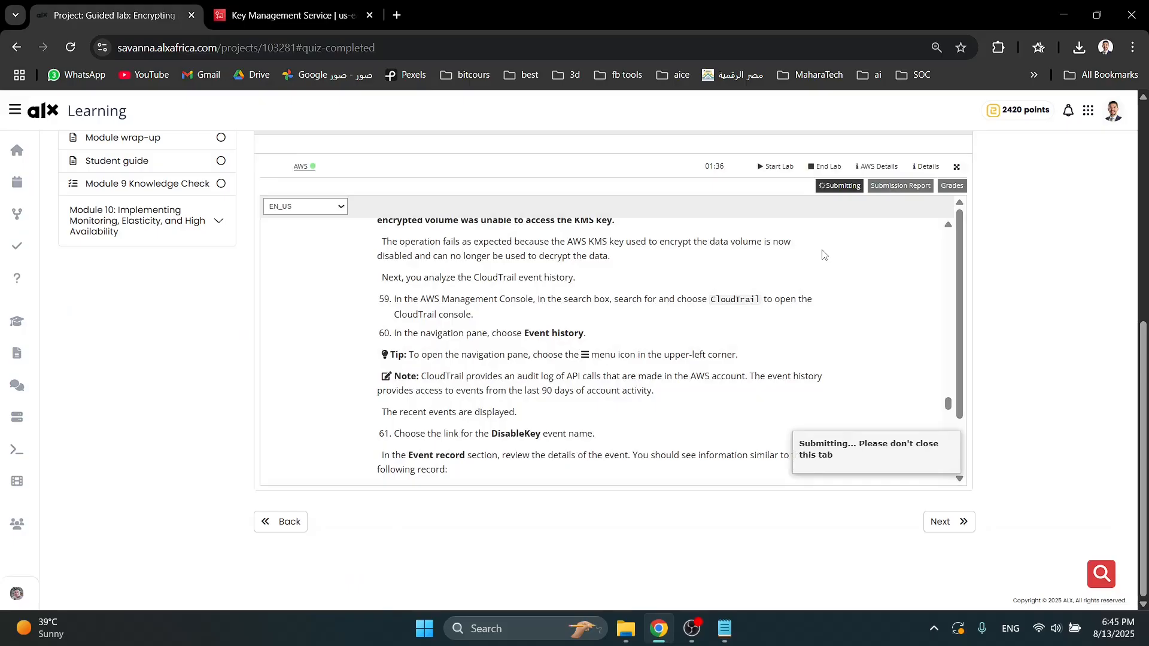